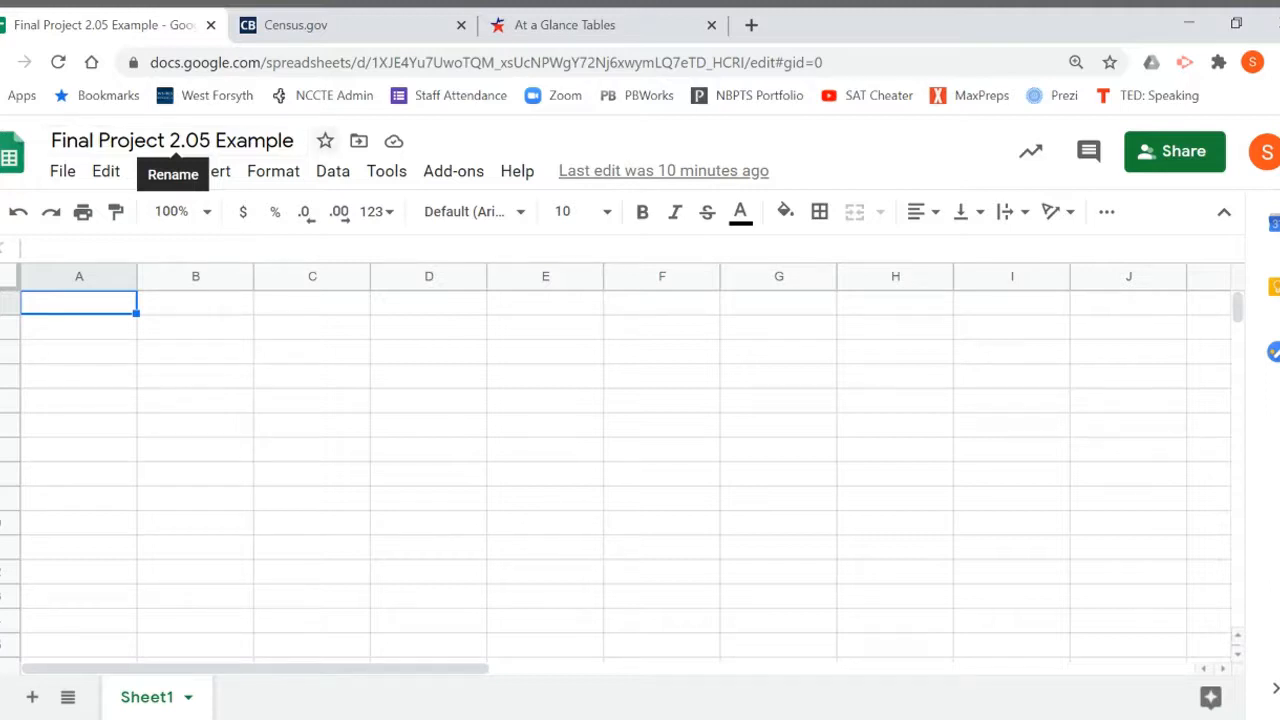
- Look over the Census.gov home page and the BLS Economy at a Glance page, and return to the project spreadsheet
{"action": "left_click", "coordinate": [335, 30]}
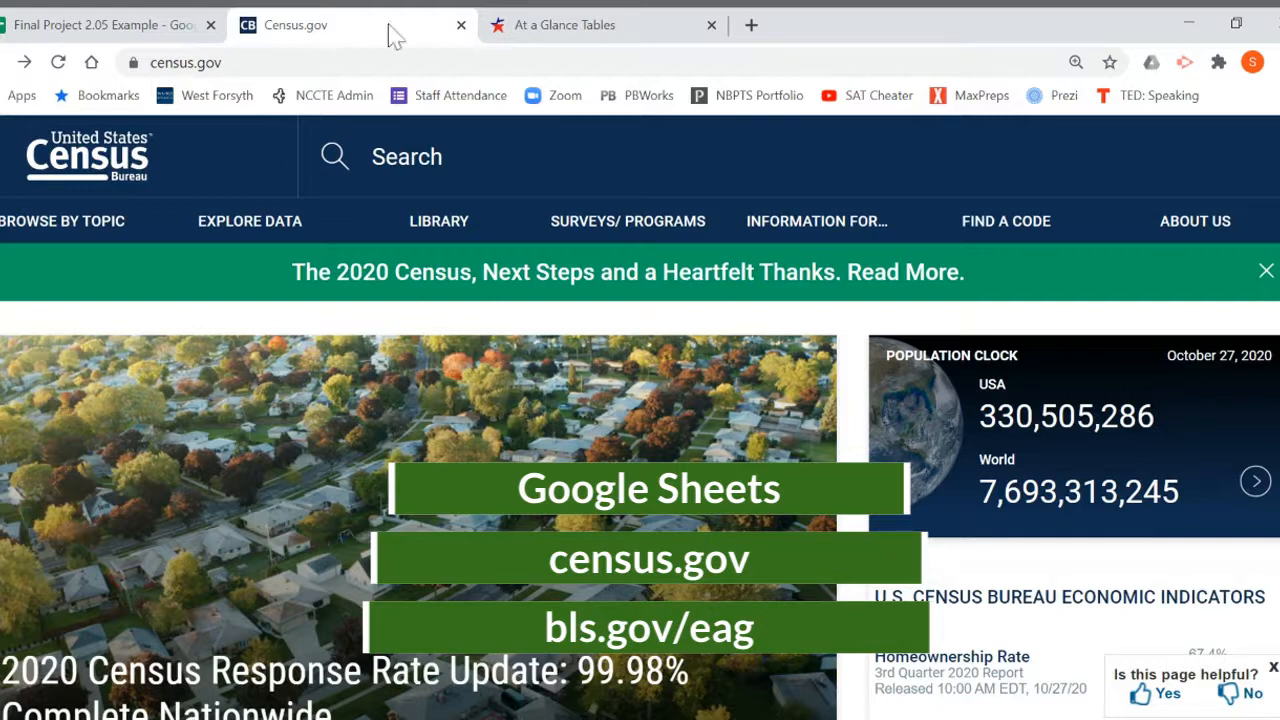
{"action": "left_click", "coordinate": [553, 30]}
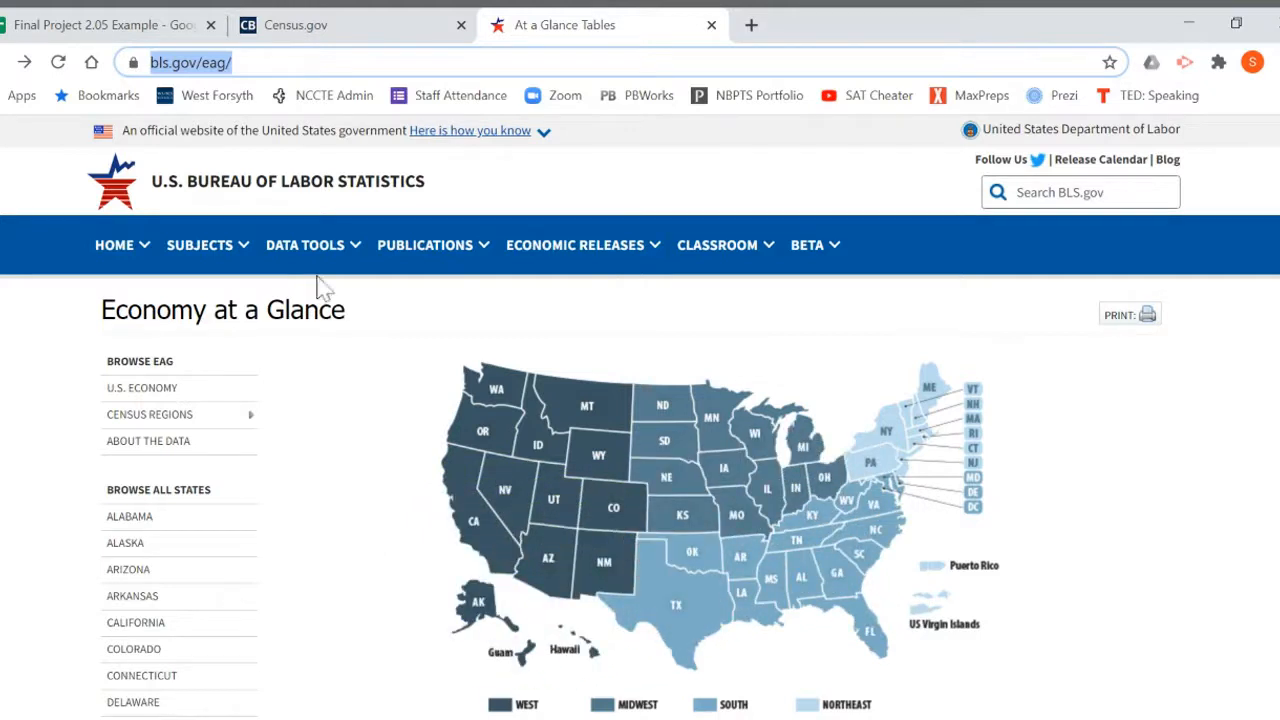
{"action": "left_click", "coordinate": [126, 30]}
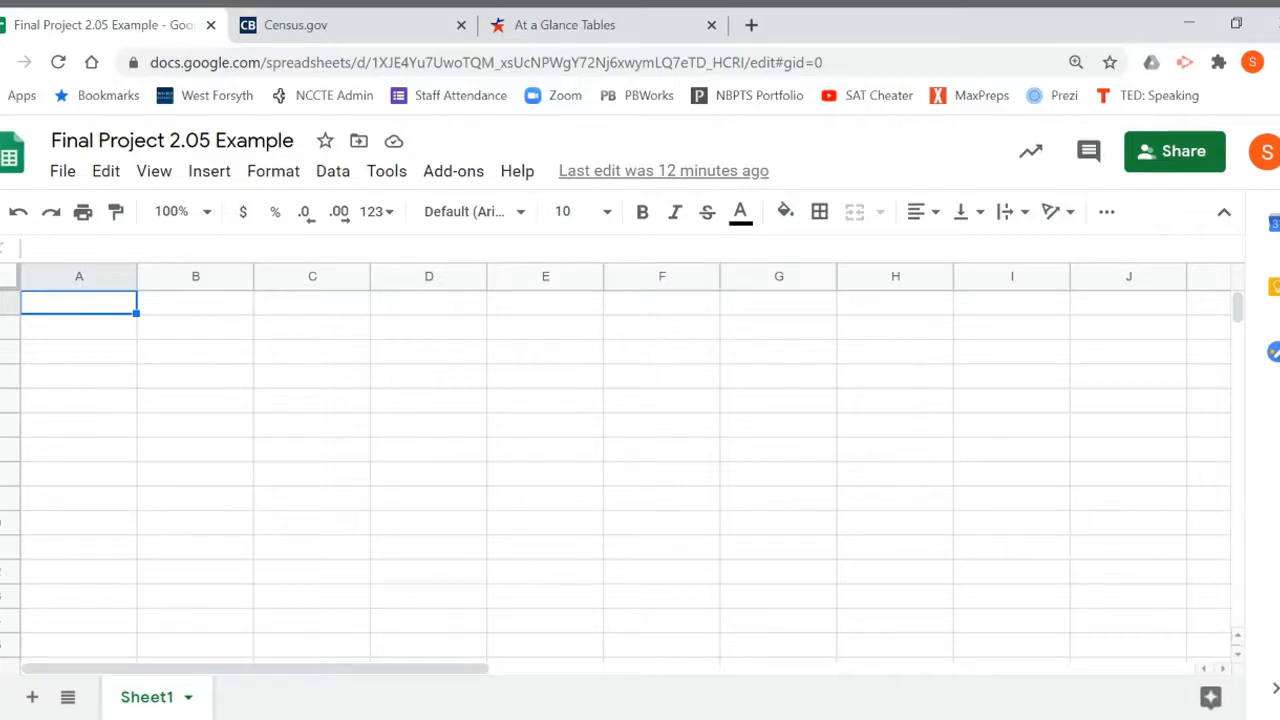
- Enter the heading "% of Bachelors Degree" in cell A1
{"action": "key", "text": "ctrl+plus"}
{"action": "key", "text": "ctrl+plus"}
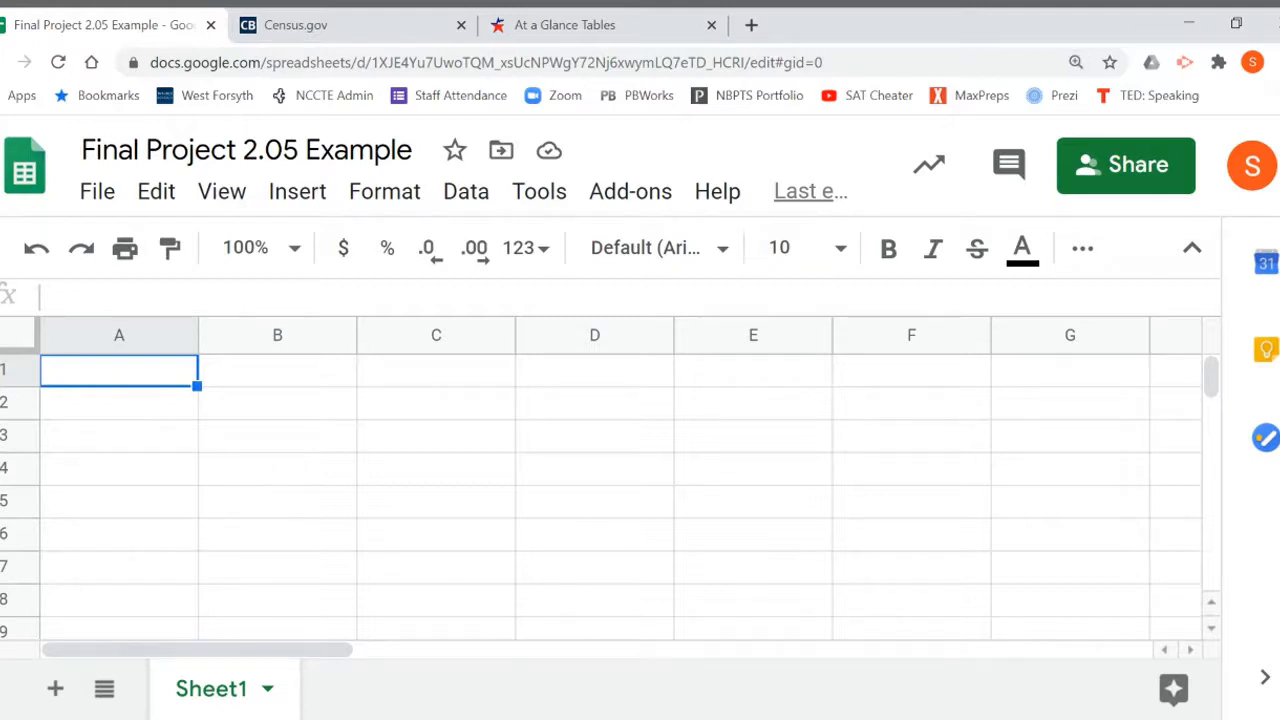
{"action": "type", "text": "%"}
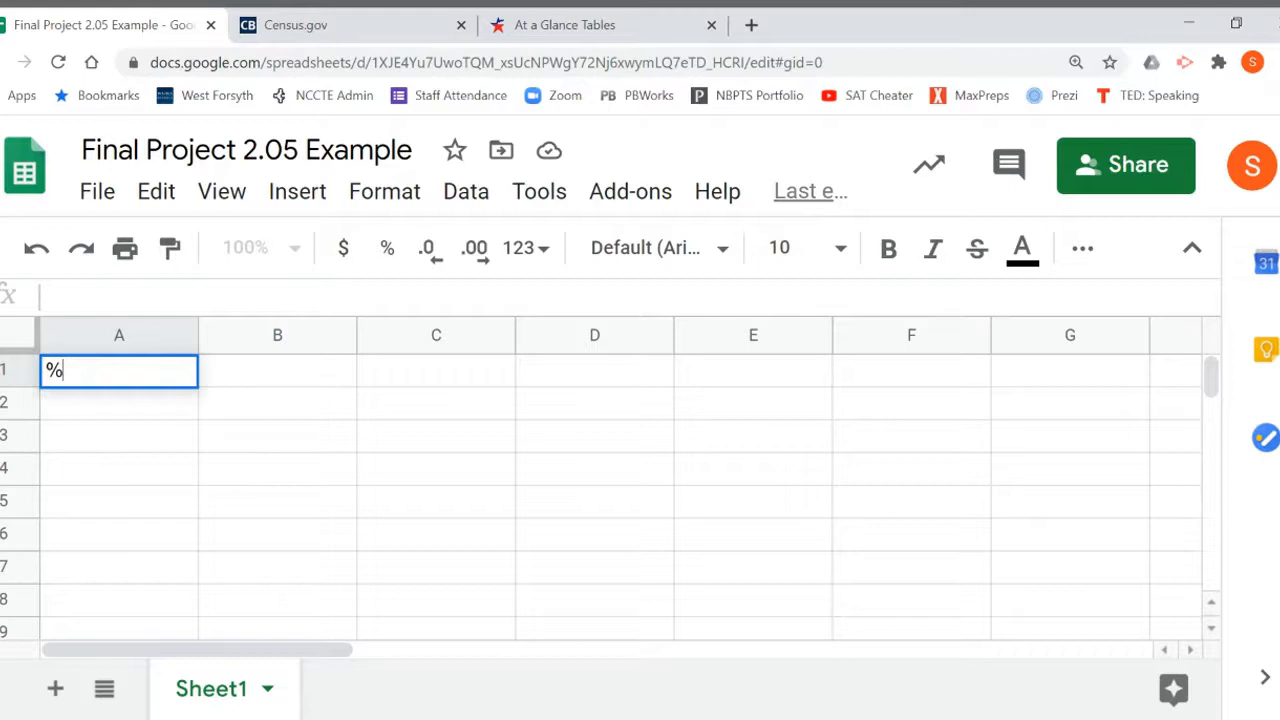
{"action": "type", "text": " of Bachelors"}
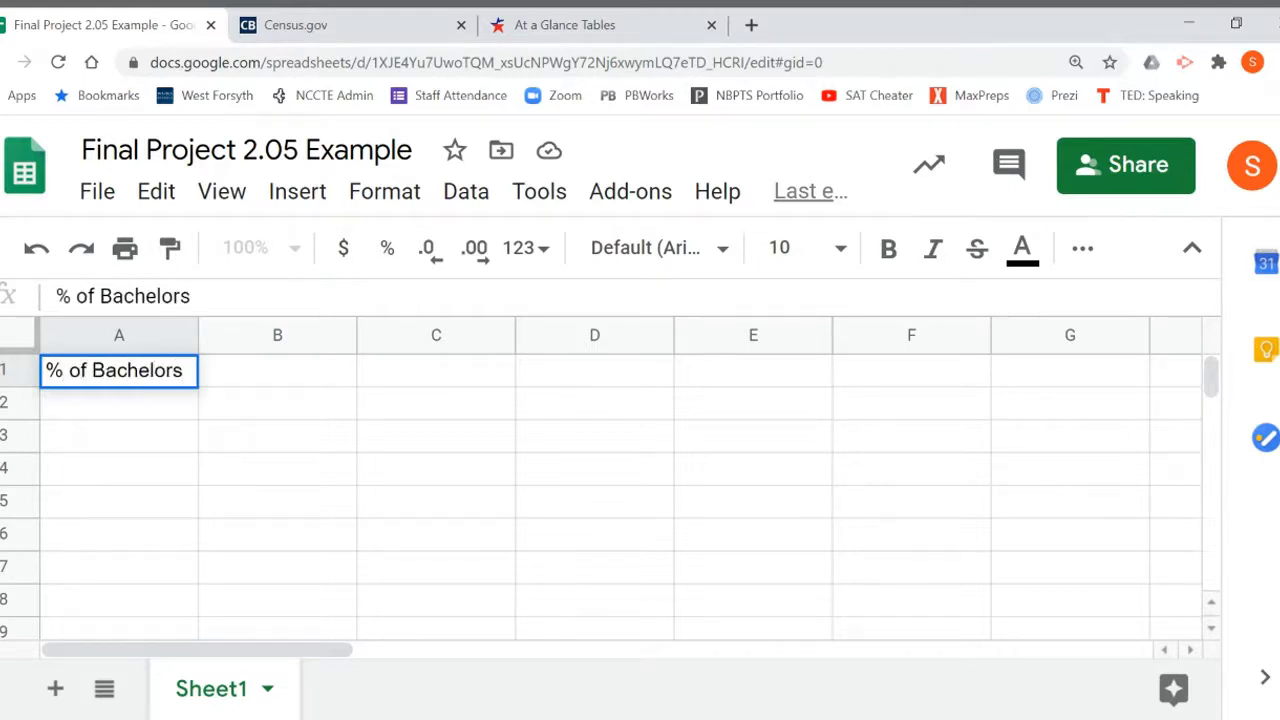
{"action": "type", "text": " Degree"}
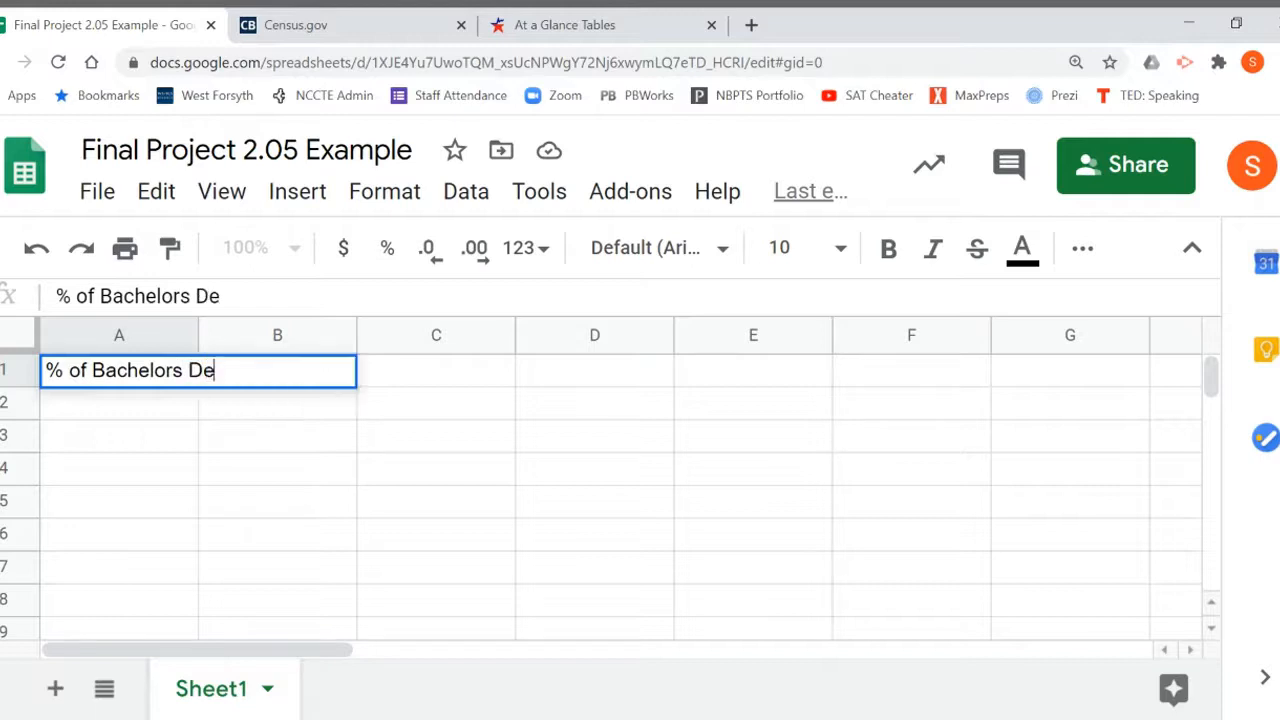
{"action": "key", "text": "Return"}
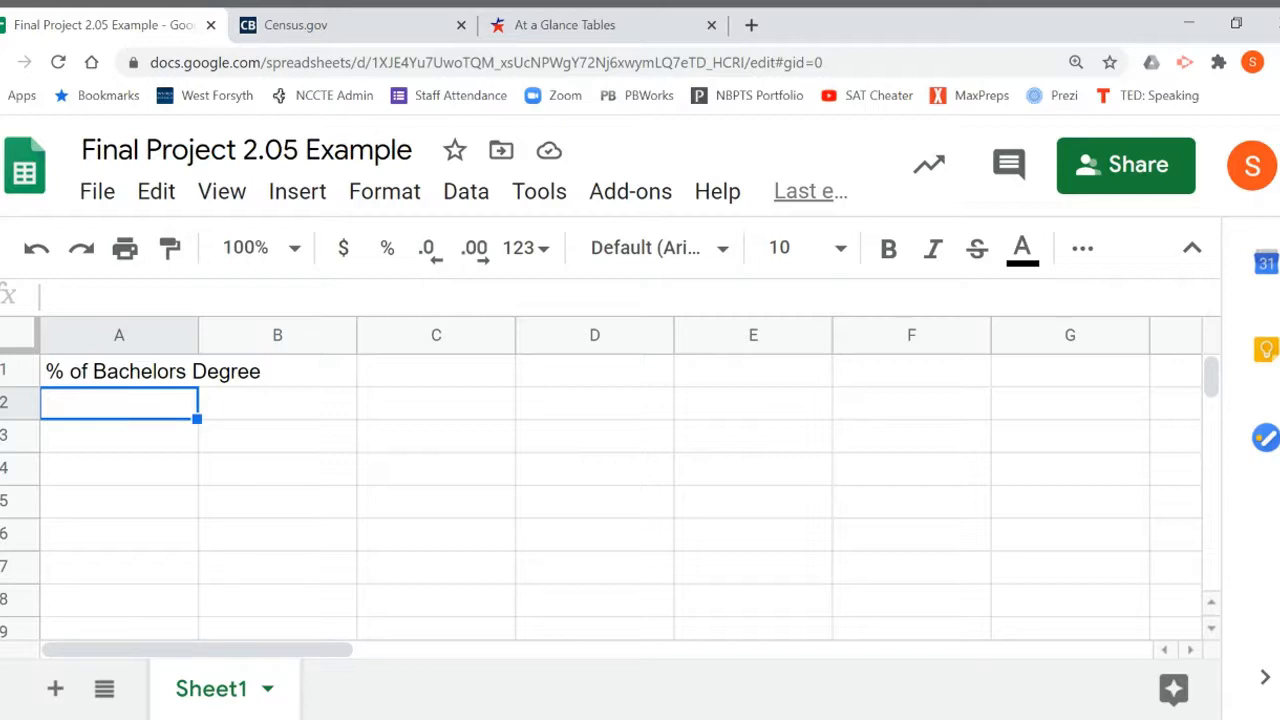
- Label cells A2, B2 and C2 as Milwaukee, WI and US, and make A3 the active cell
{"action": "type", "text": "Mil"}
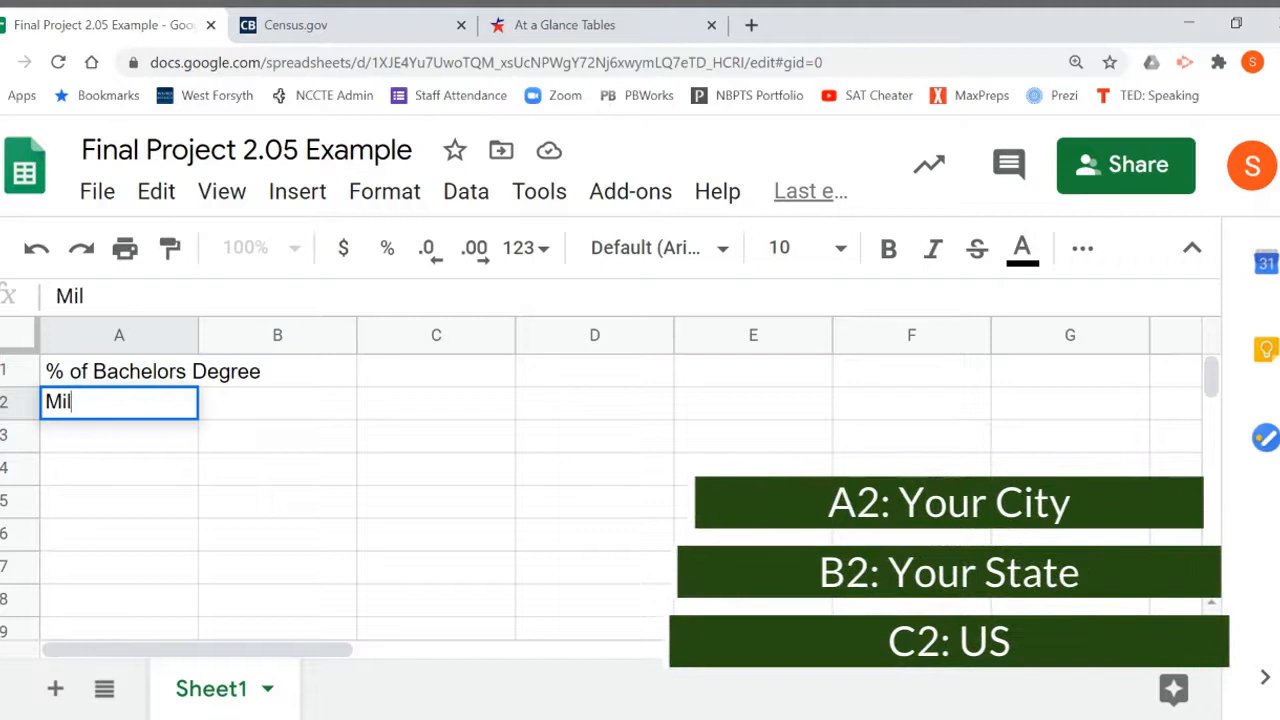
{"action": "type", "text": "waukee"}
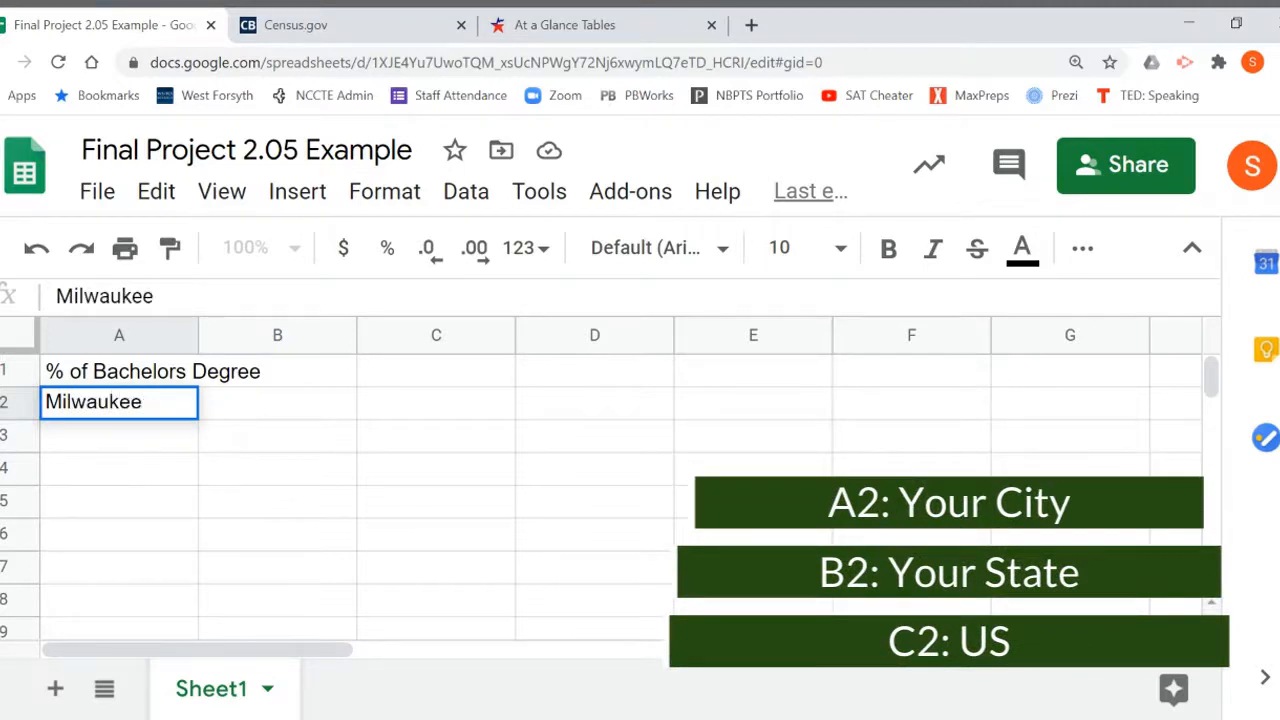
{"action": "key", "text": "Tab"}
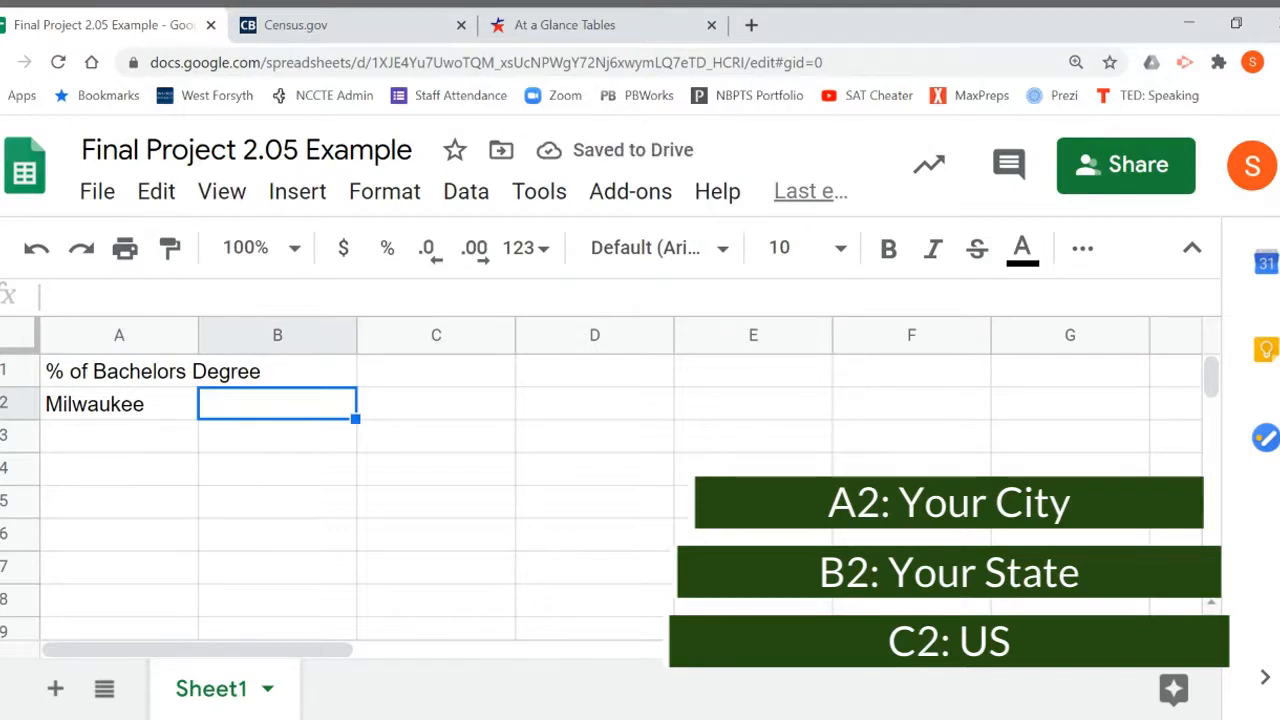
{"action": "type", "text": "WI"}
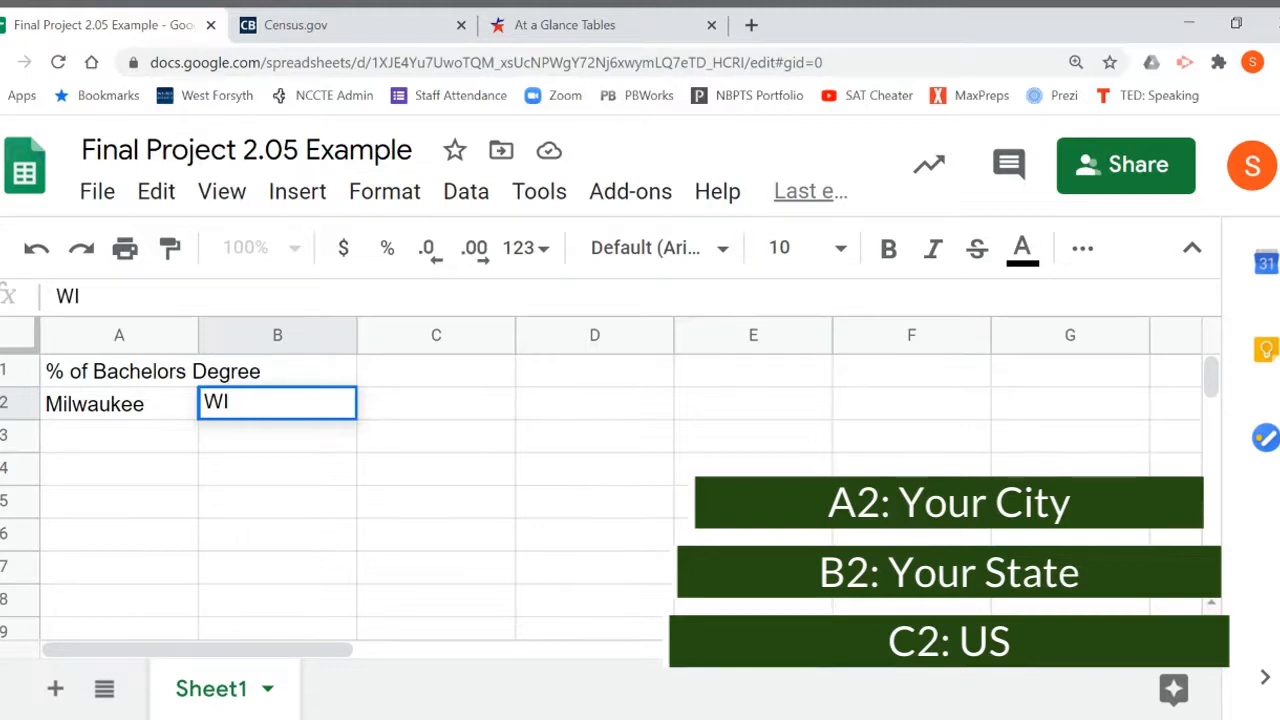
{"action": "key", "text": "Tab"}
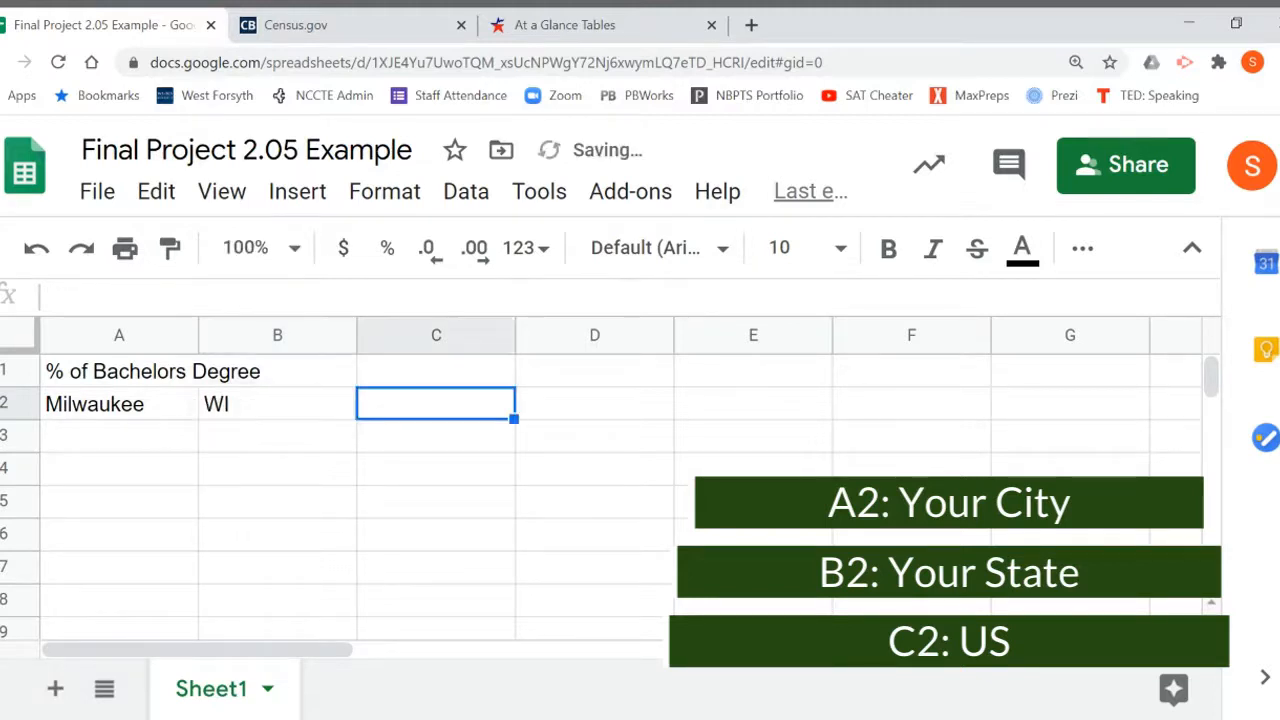
{"action": "type", "text": "U"}
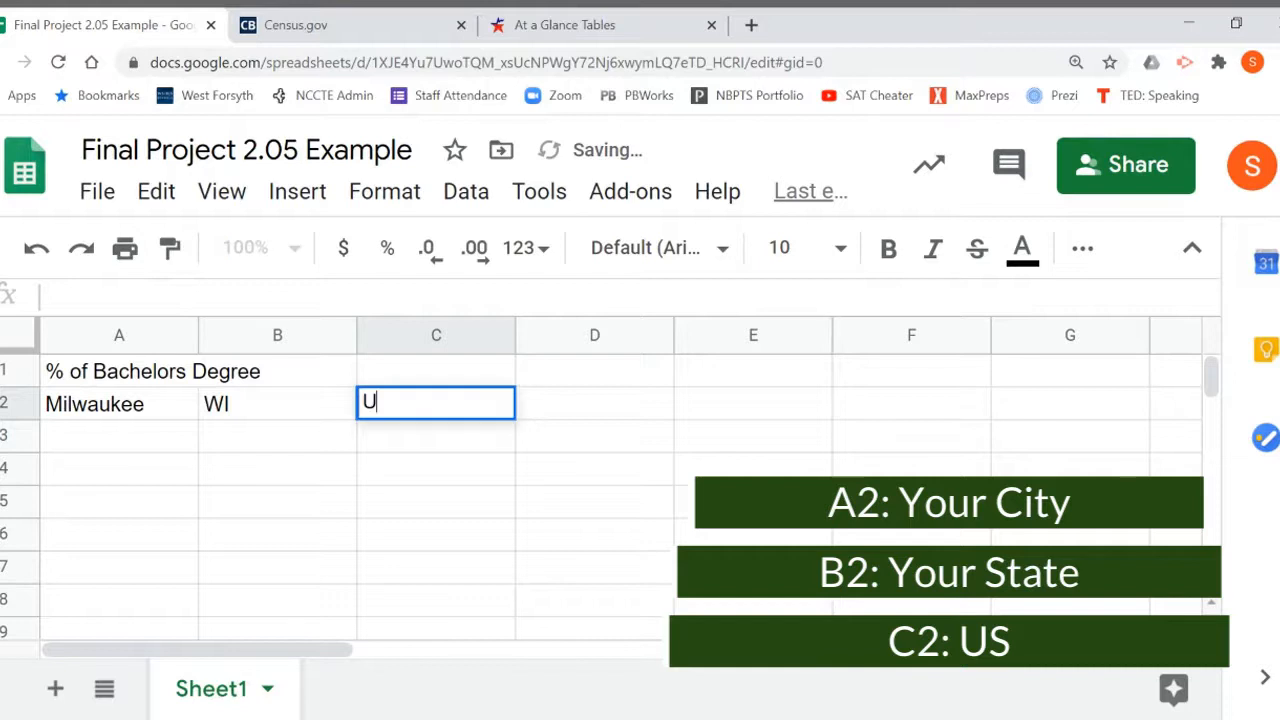
{"action": "type", "text": "S"}
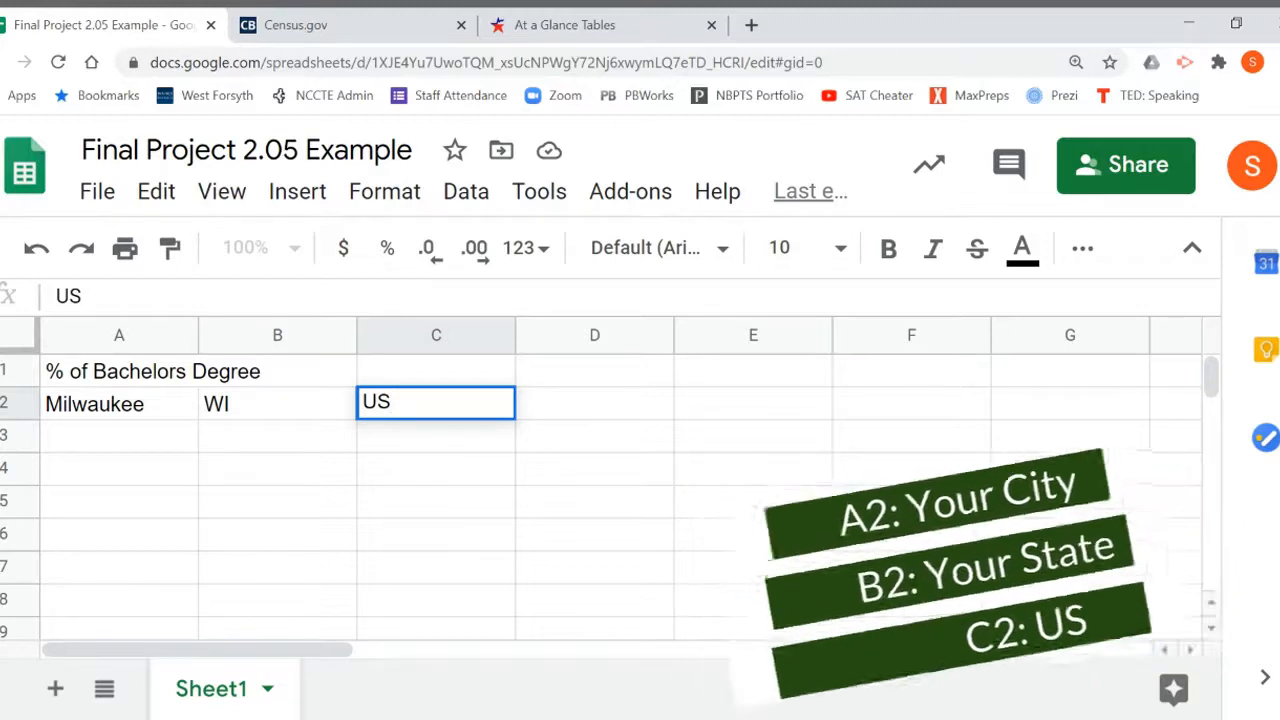
{"action": "key", "text": "Return"}
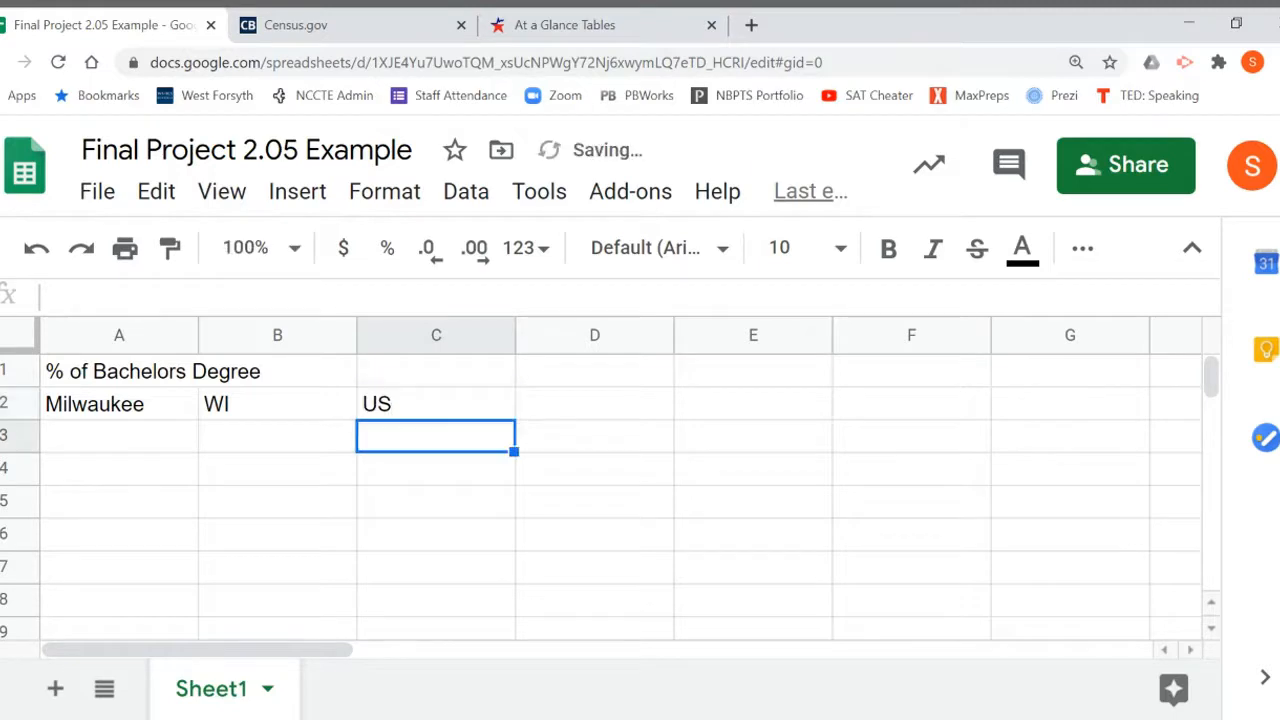
{"action": "key", "text": "Left"}
{"action": "key", "text": "Left"}
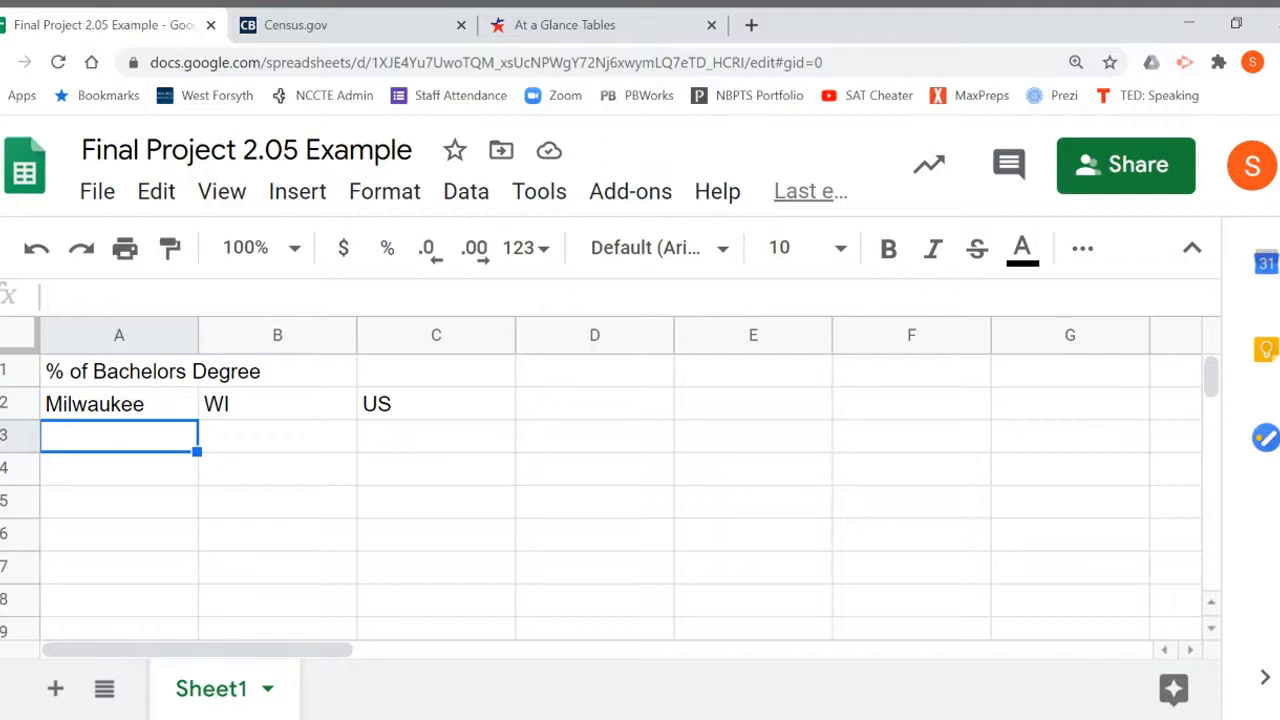
- Search Census.gov for "milwaukee quick facts" and open the QuickFacts page for Milwaukee city, Wisconsin
{"action": "left_click", "coordinate": [345, 25]}
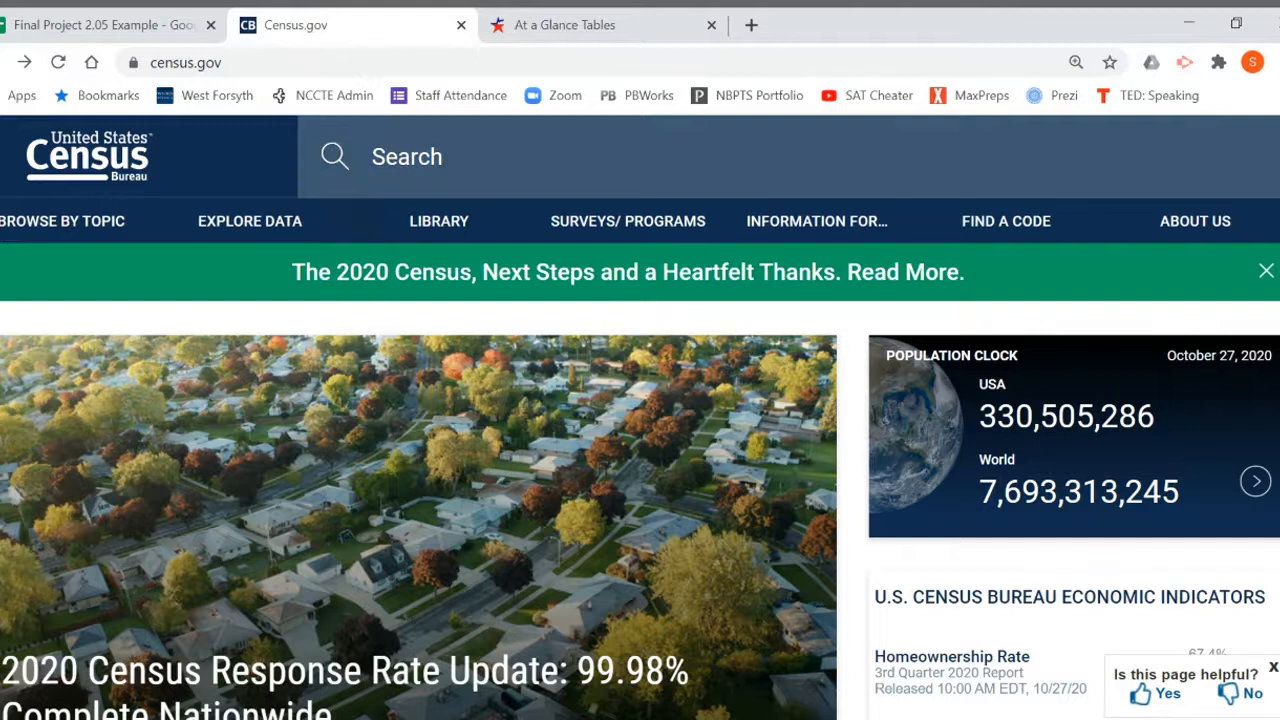
{"action": "left_click", "coordinate": [406, 157]}
{"action": "type", "text": "milwaukee quick facts"}
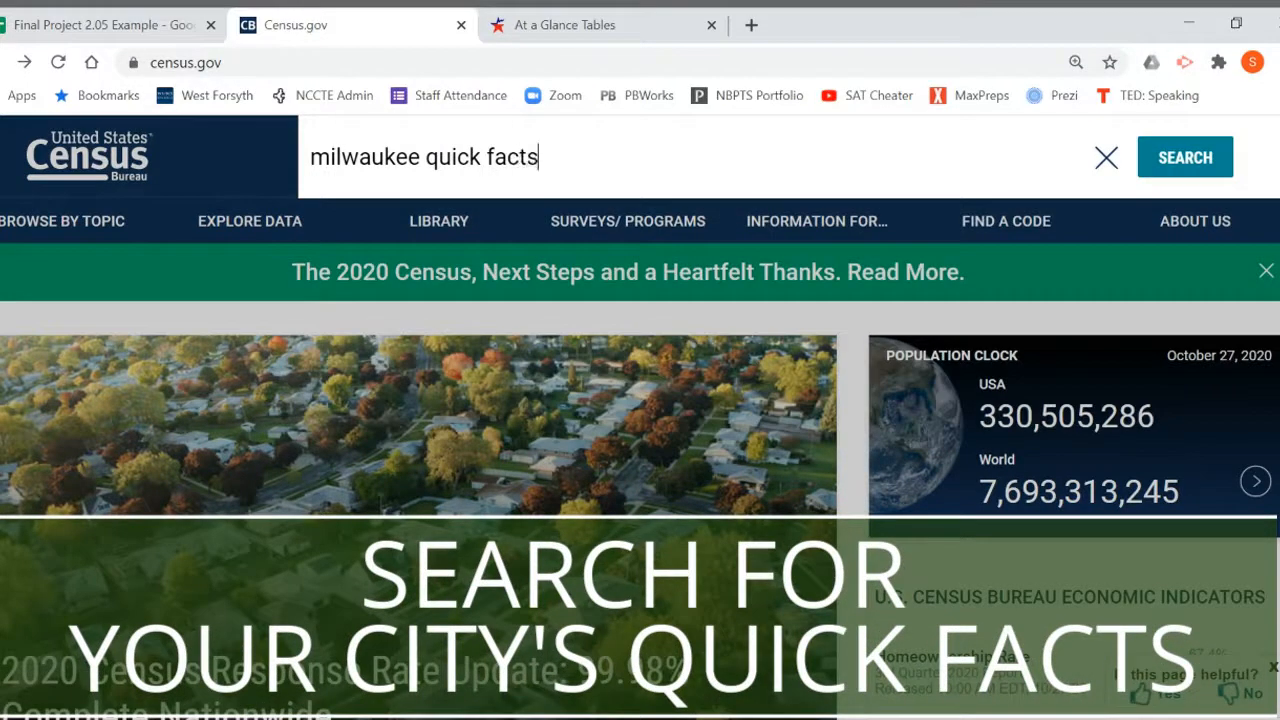
{"action": "key", "text": "Return"}
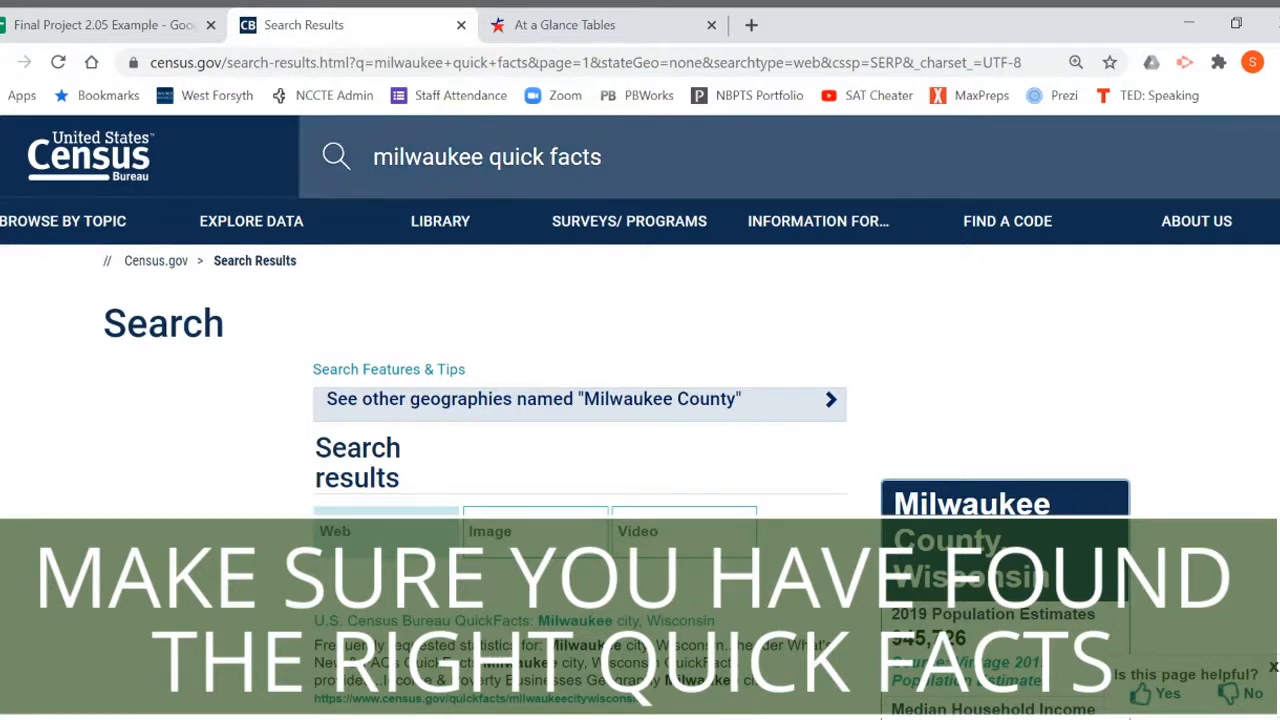
{"action": "mouse_move", "coordinate": [425, 222]}
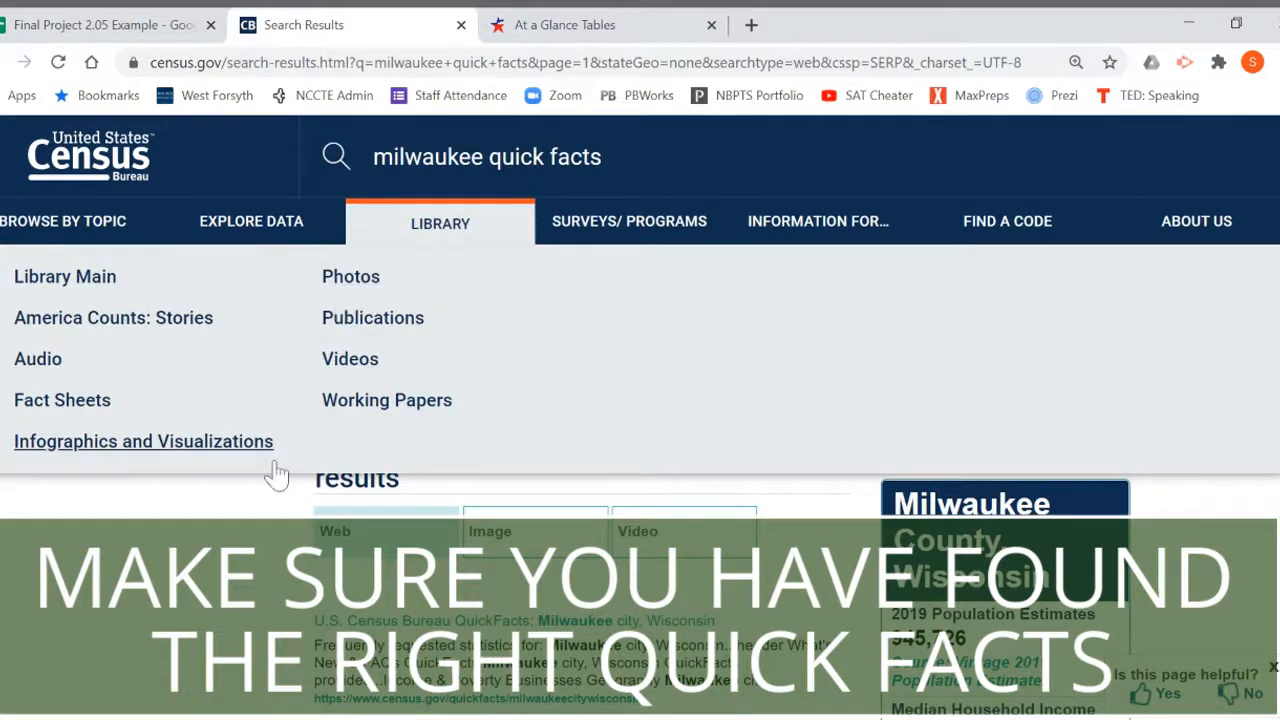
{"action": "scroll", "coordinate": [295, 440], "scroll_direction": "down", "scroll_amount": 3}
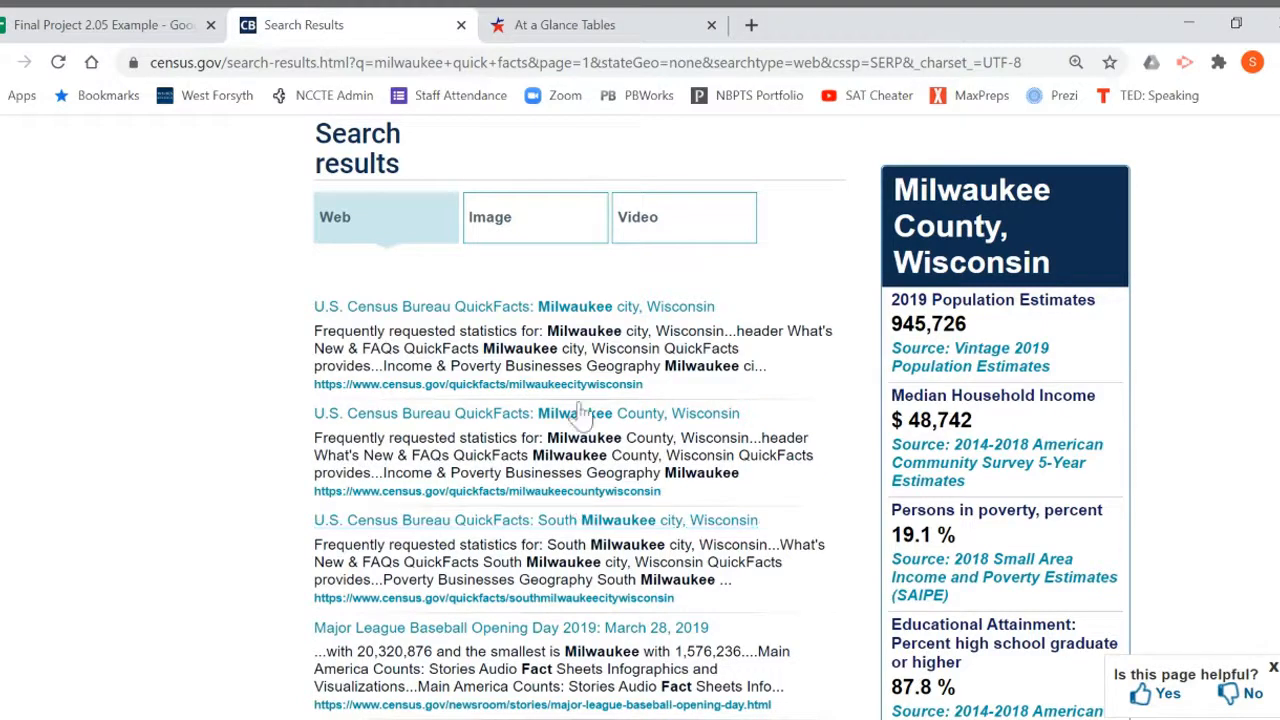
{"action": "left_click", "coordinate": [574, 310]}
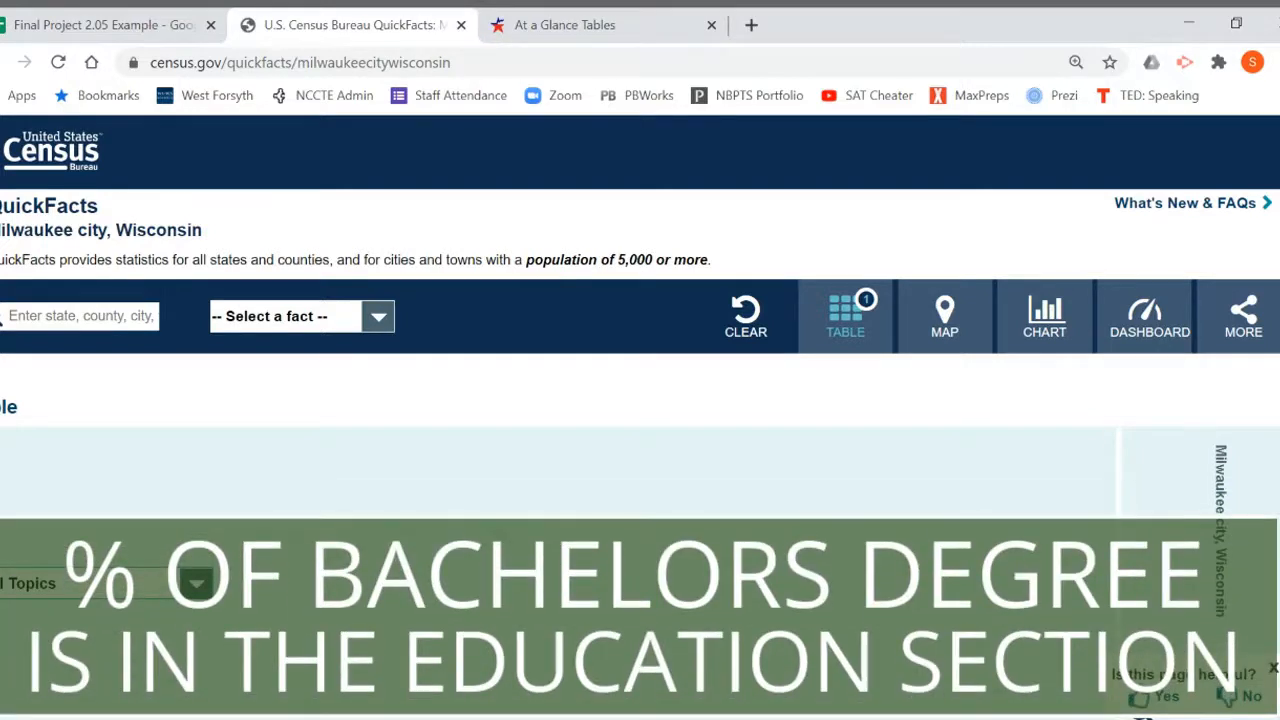
- Look up the bachelor's degree or higher percentage in the QuickFacts Education section and enter 24.2% in cell A3 of the spreadsheet
{"action": "scroll", "coordinate": [821, 562], "scroll_direction": "down", "scroll_amount": 4}
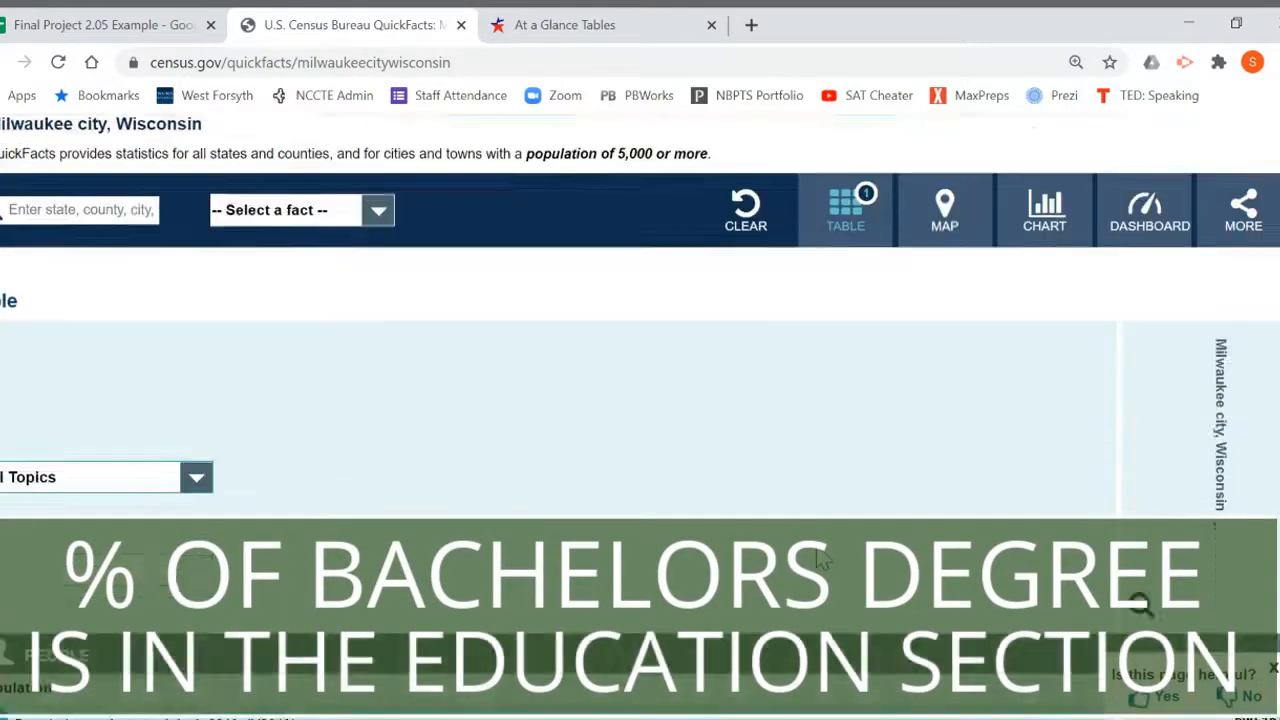
{"action": "scroll", "coordinate": [821, 560], "scroll_direction": "down", "scroll_amount": 5}
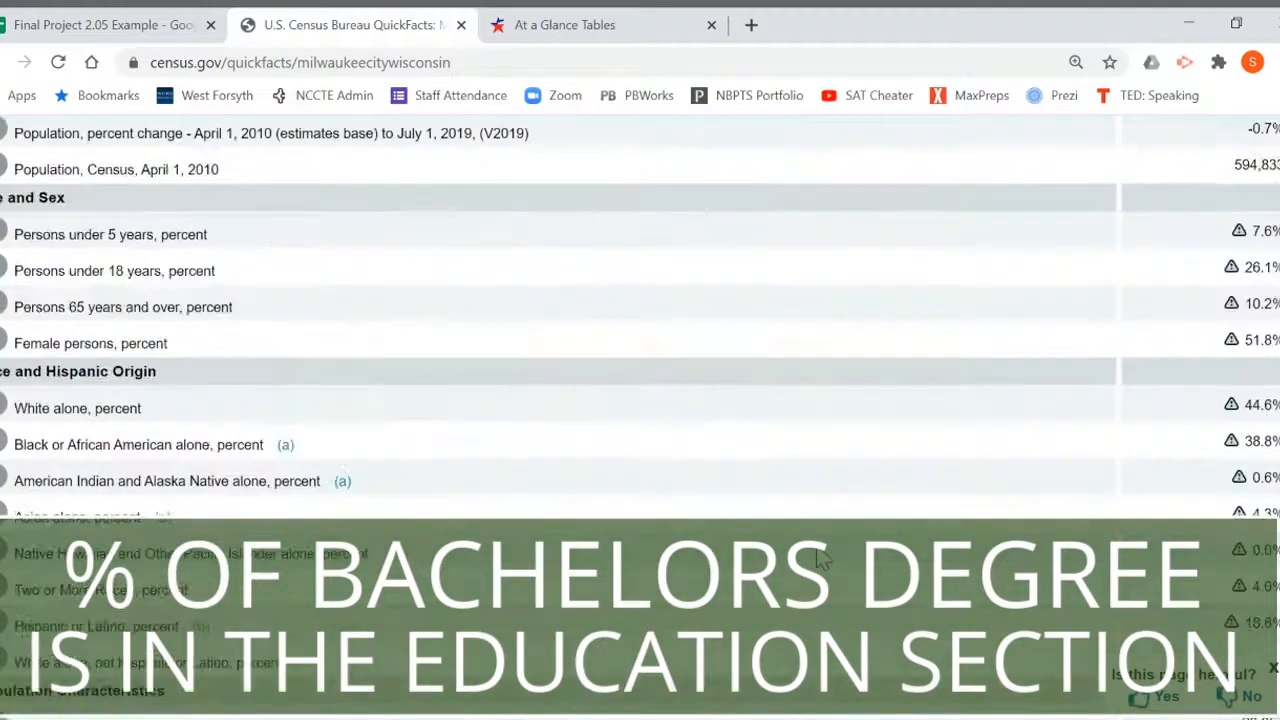
{"action": "scroll", "coordinate": [818, 560], "scroll_direction": "down", "scroll_amount": 5}
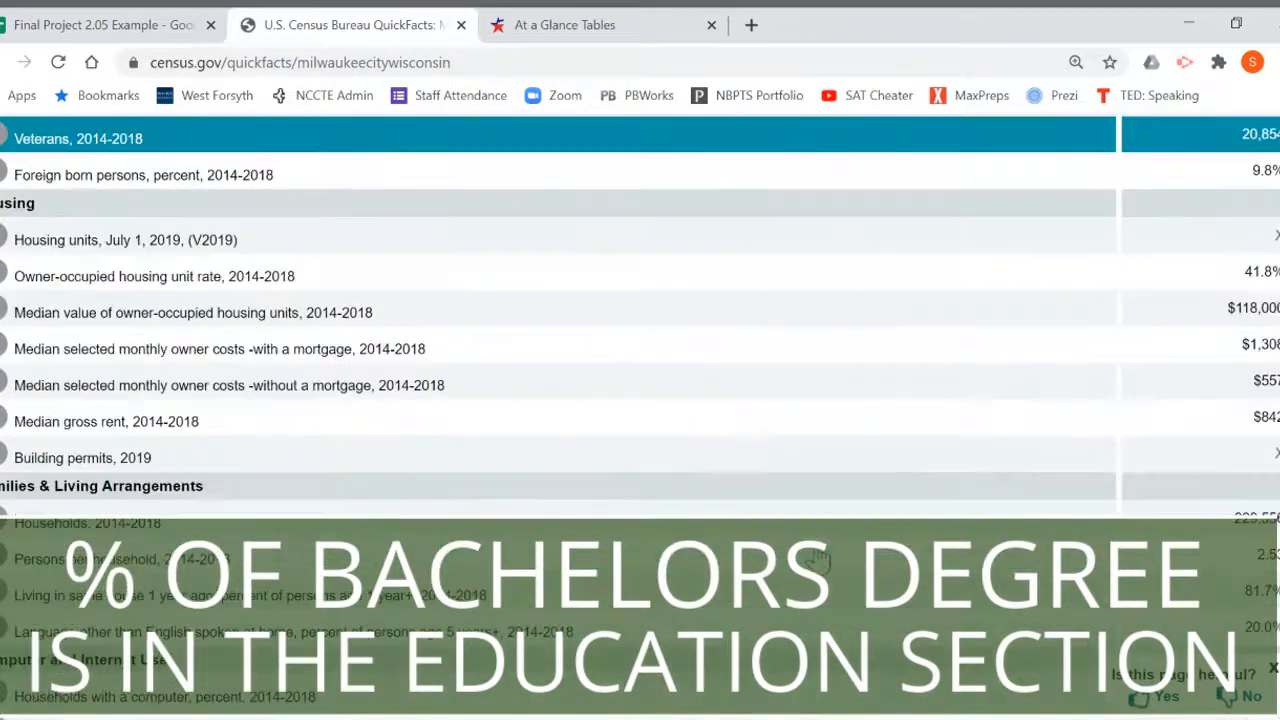
{"action": "scroll", "coordinate": [820, 560], "scroll_direction": "down", "scroll_amount": 4}
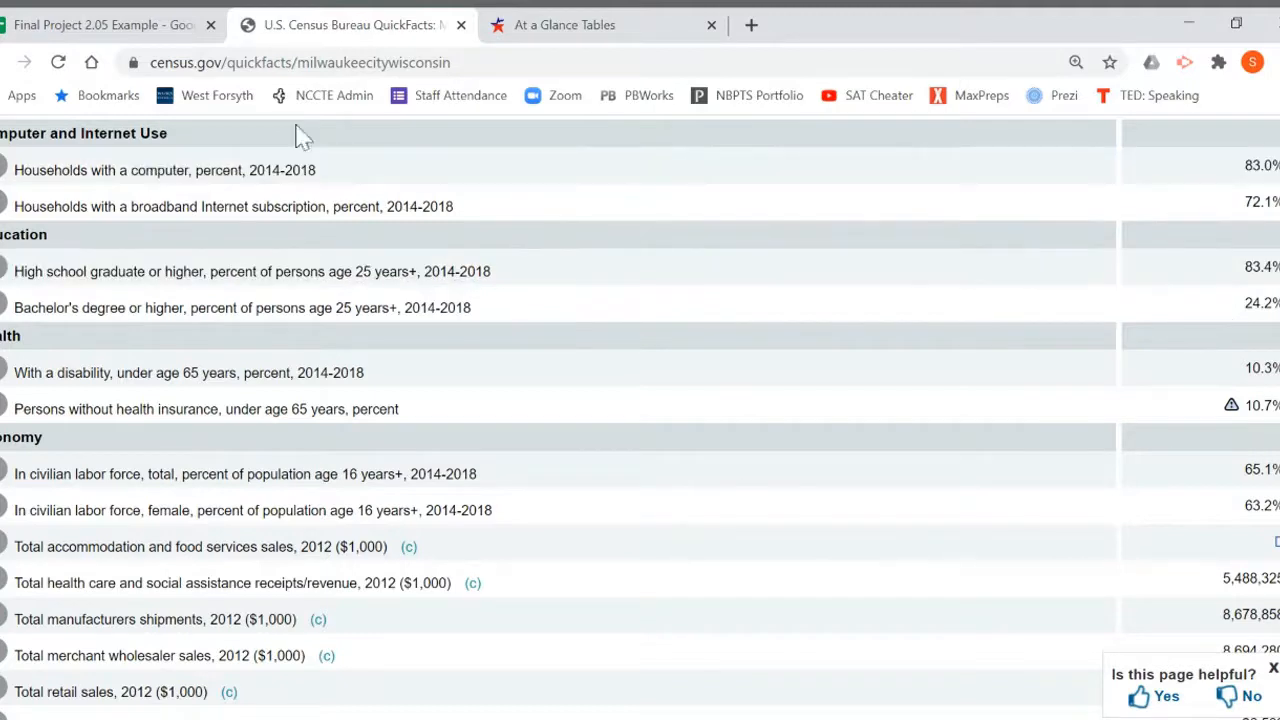
{"action": "left_click", "coordinate": [132, 28]}
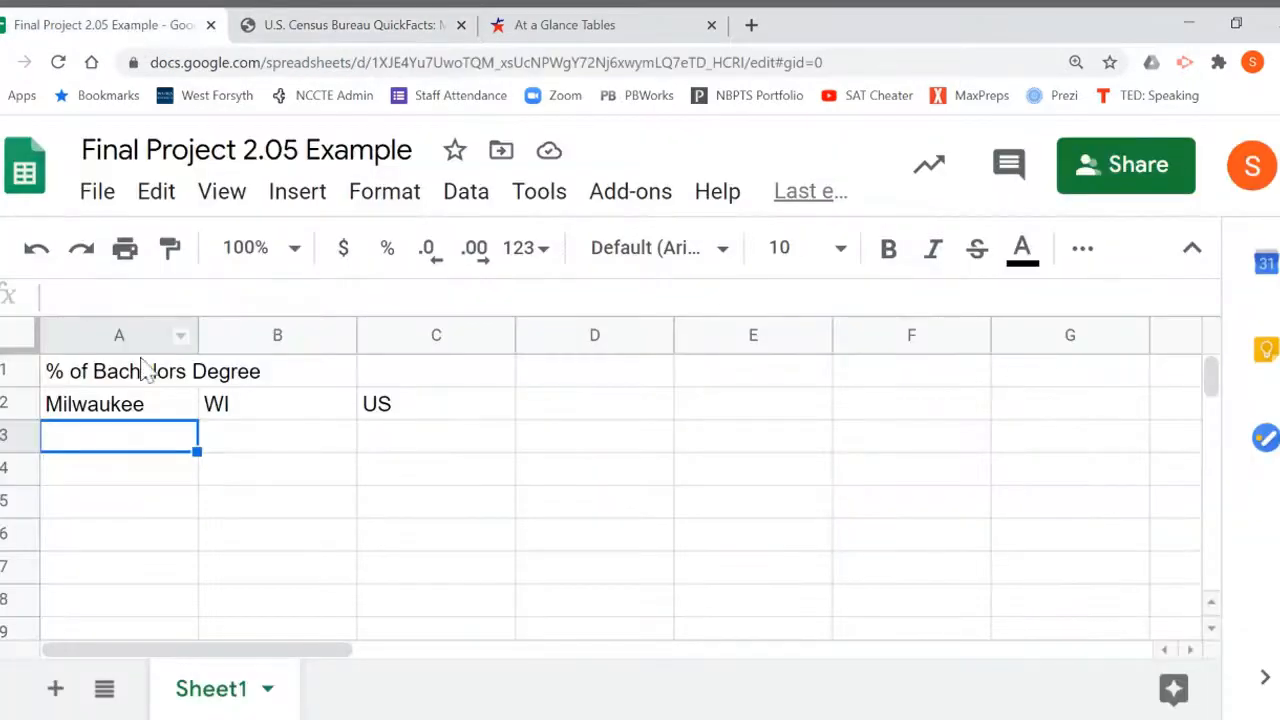
{"action": "type", "text": "24"}
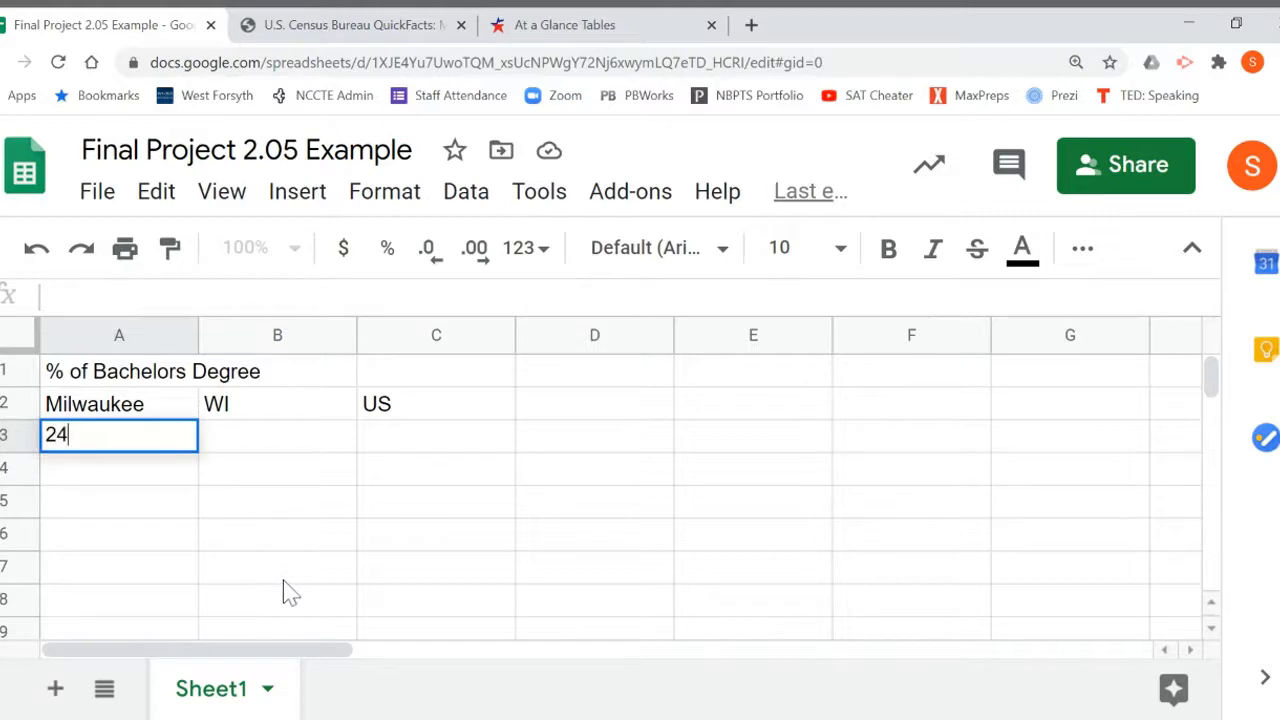
{"action": "type", "text": ".2%"}
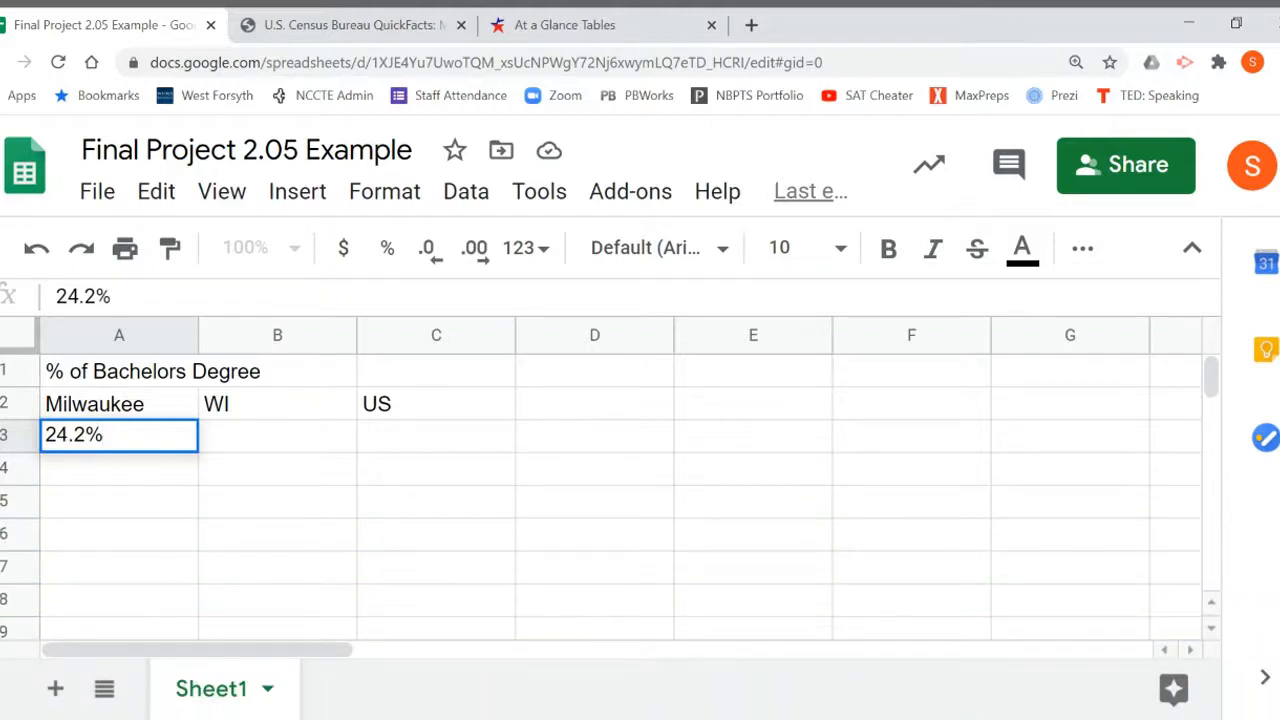
- Add the state of Wisconsin to the Census QuickFacts table alongside Milwaukee city
{"action": "left_click", "coordinate": [337, 25]}
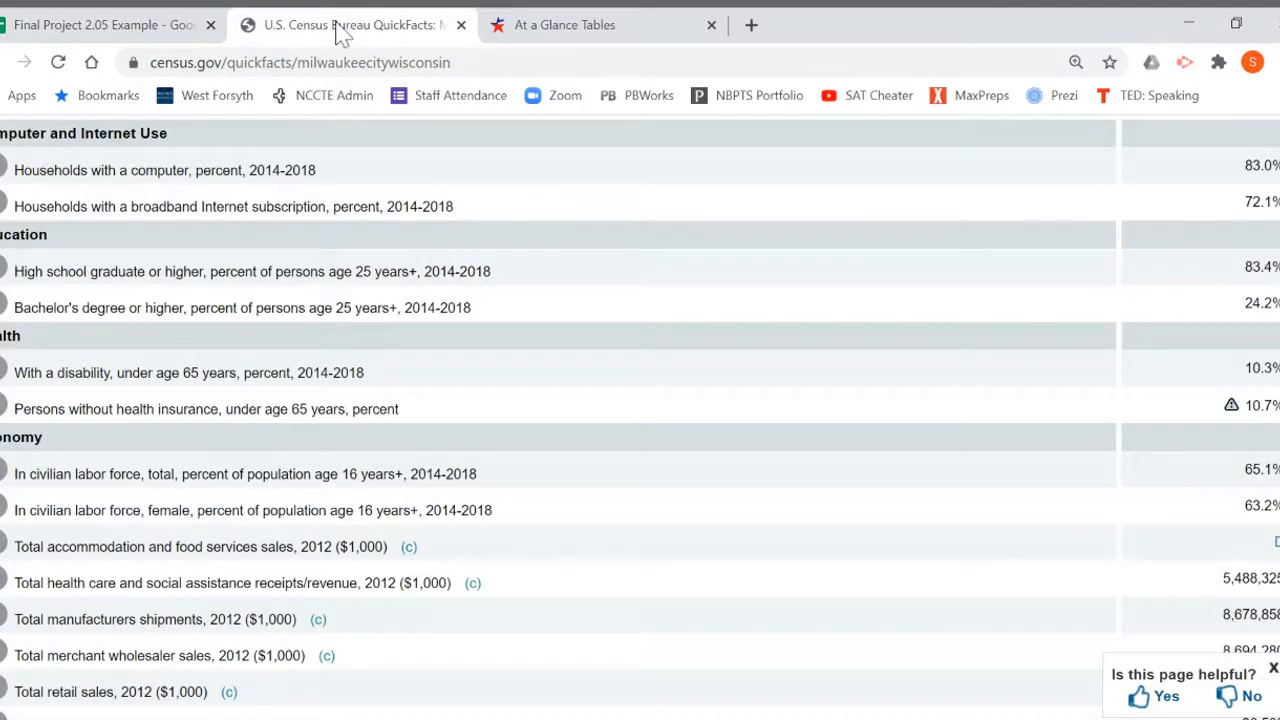
{"action": "scroll", "coordinate": [443, 423], "scroll_direction": "up", "scroll_amount": 10}
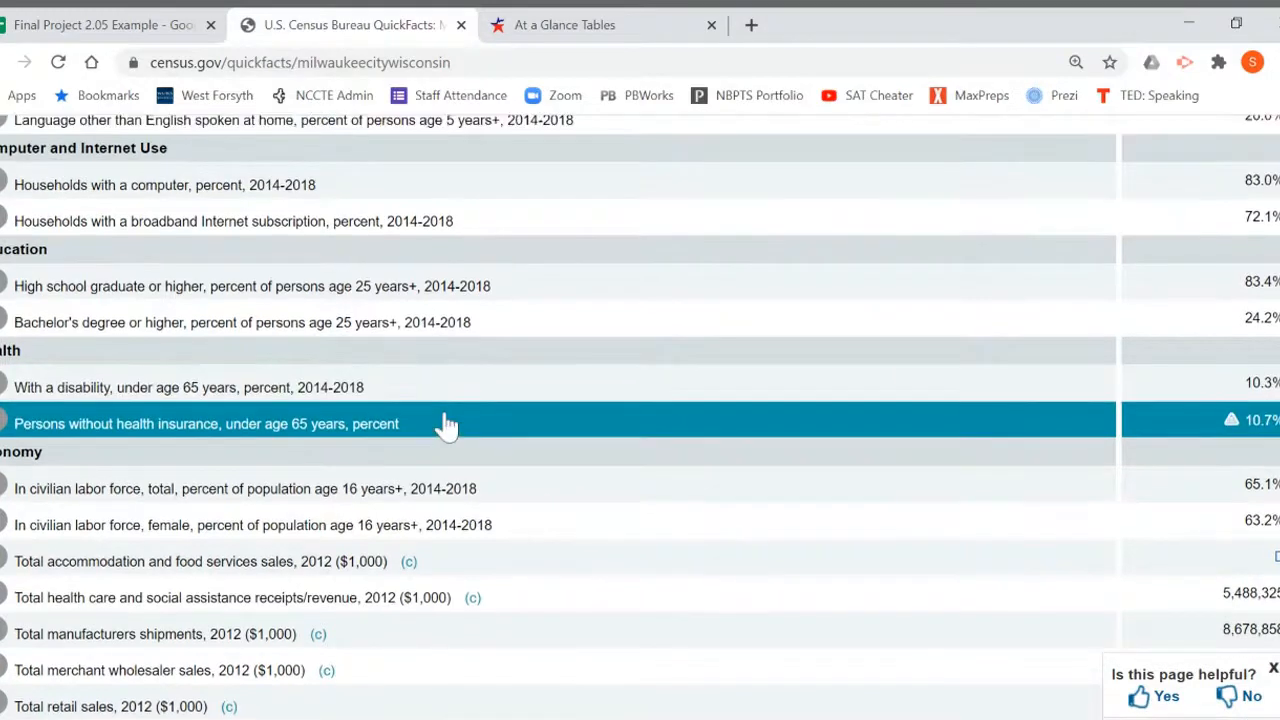
{"action": "scroll", "coordinate": [446, 425], "scroll_direction": "up", "scroll_amount": 6}
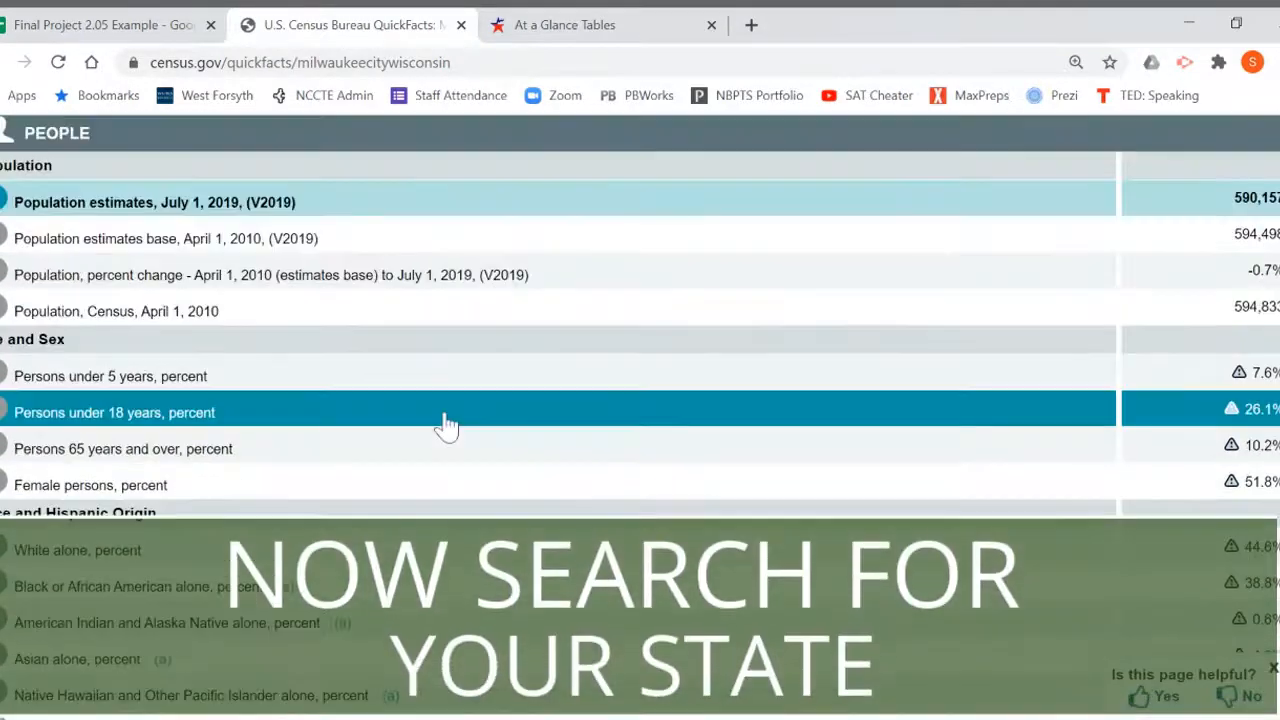
{"action": "scroll", "coordinate": [446, 425], "scroll_direction": "up", "scroll_amount": 5}
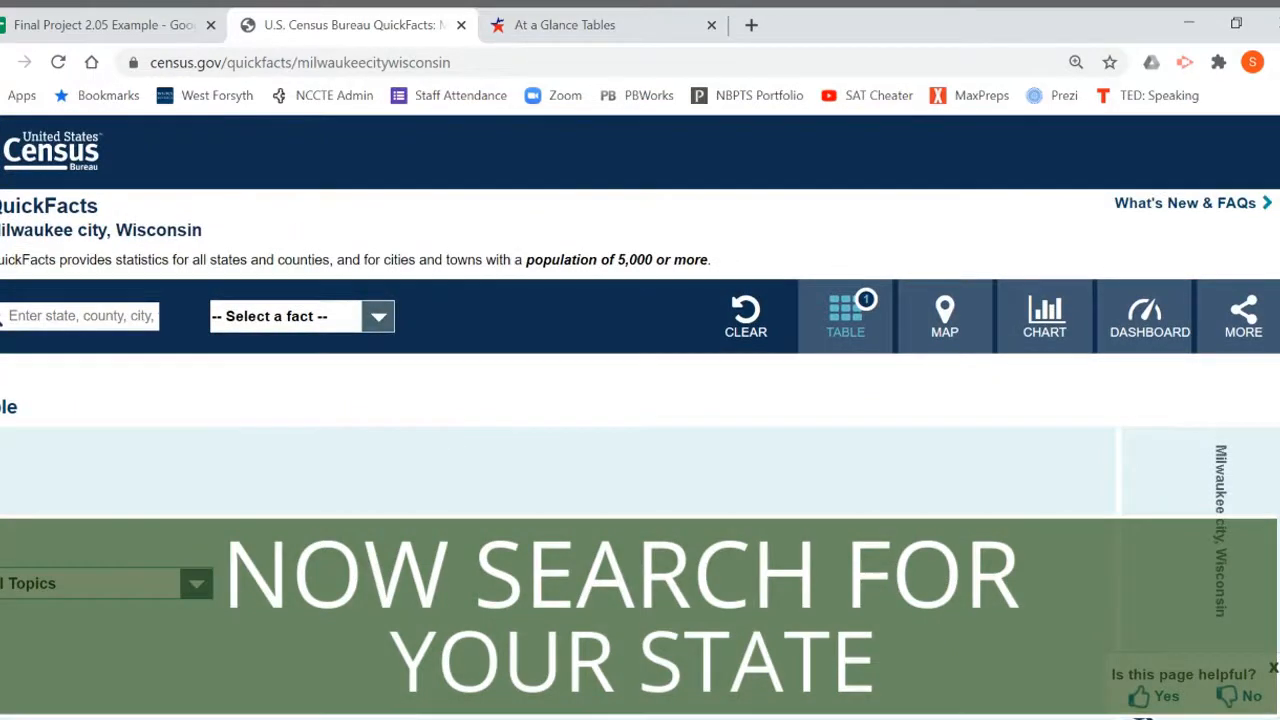
{"action": "left_click", "coordinate": [2, 318]}
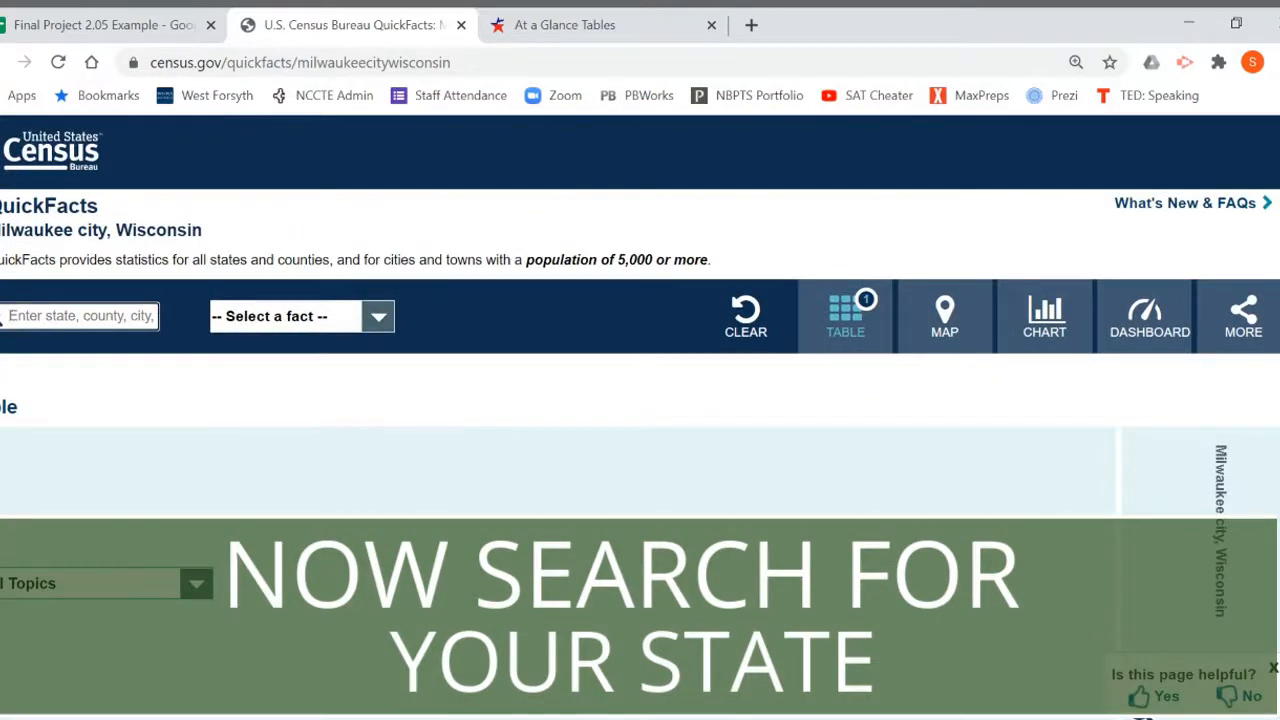
{"action": "type", "text": "wisc"}
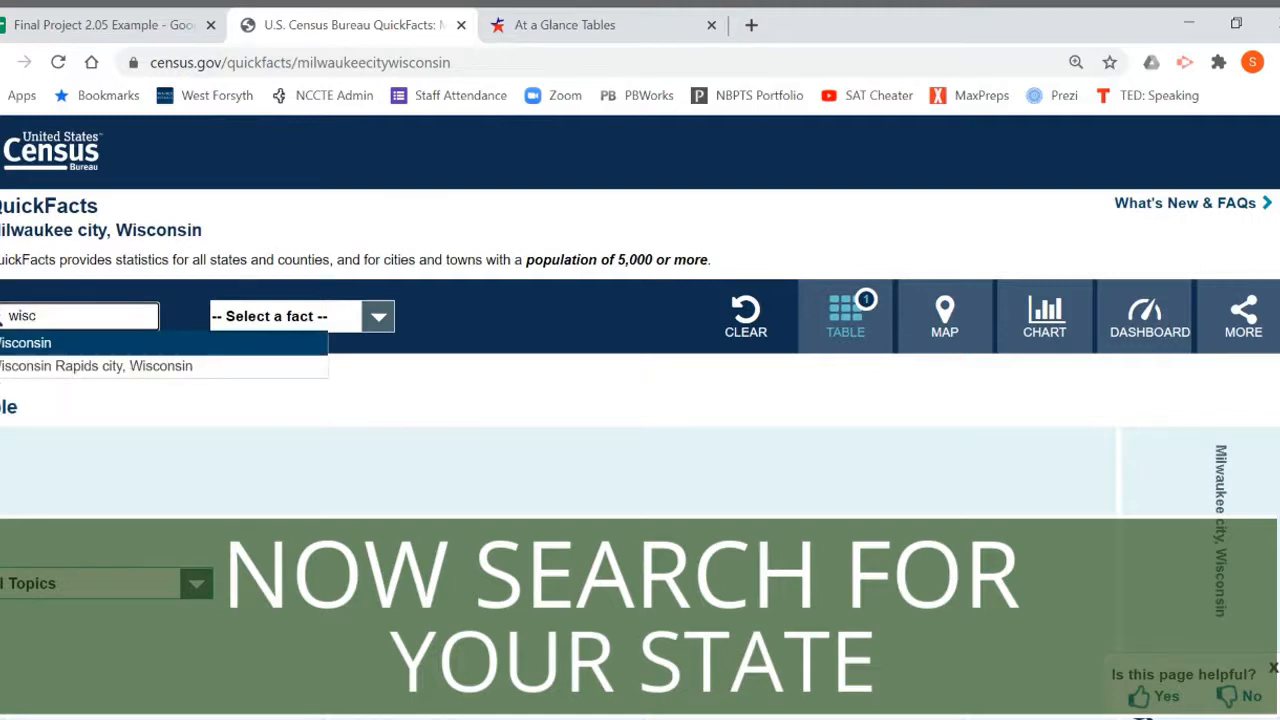
{"action": "left_click", "coordinate": [30, 345]}
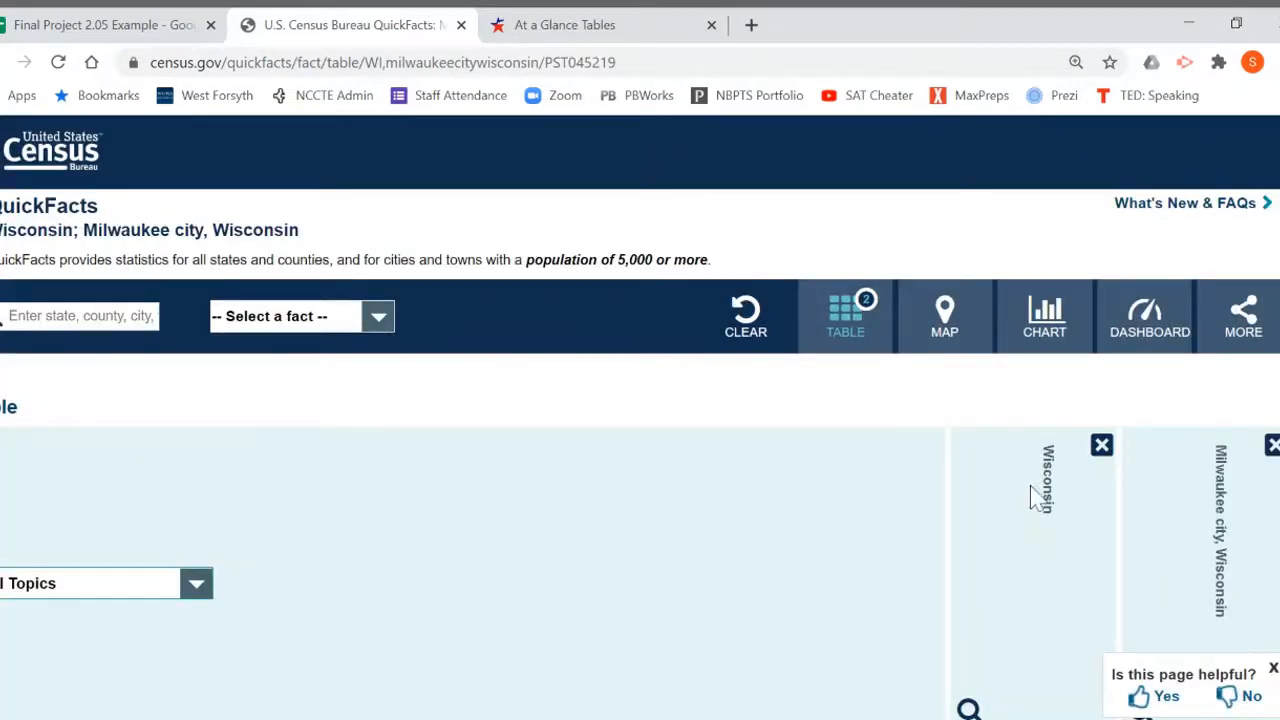
- Look up Wisconsin's bachelor's degree or higher percentage in the QuickFacts Education section and enter 29.5% in cell B3 of the spreadsheet
{"action": "scroll", "coordinate": [910, 512], "scroll_direction": "down", "scroll_amount": 5}
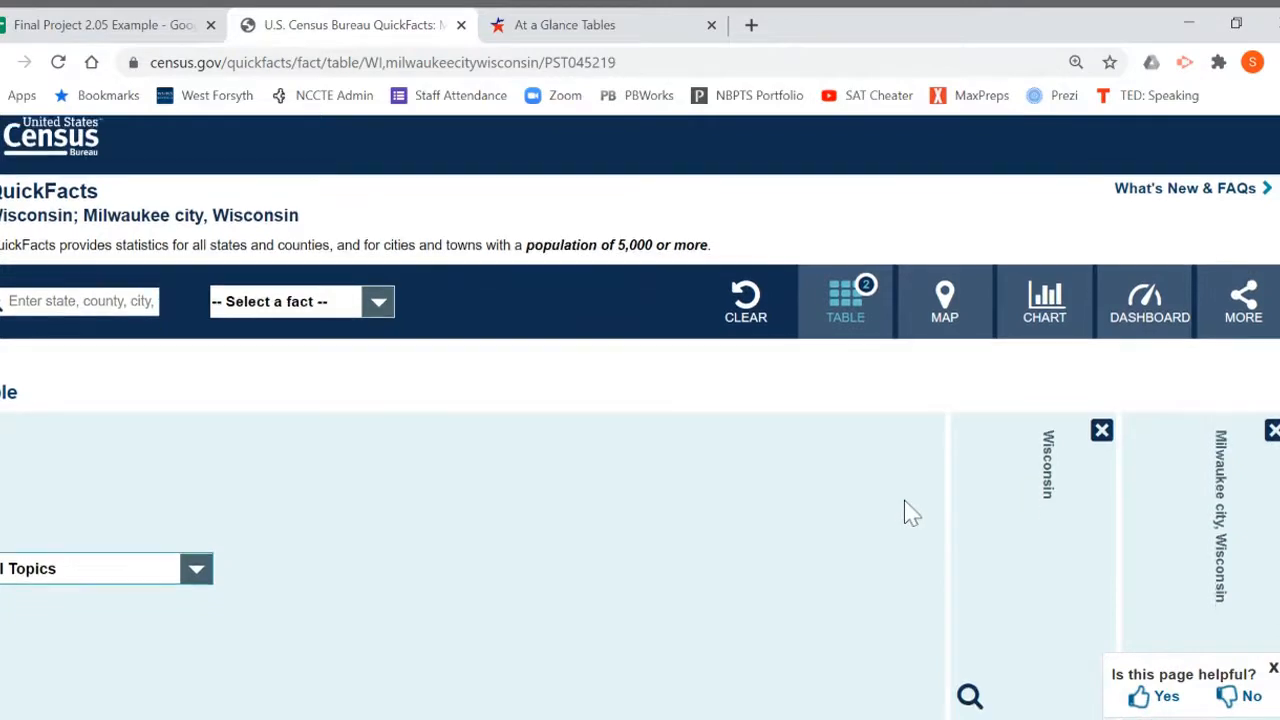
{"action": "scroll", "coordinate": [910, 512], "scroll_direction": "down", "scroll_amount": 7}
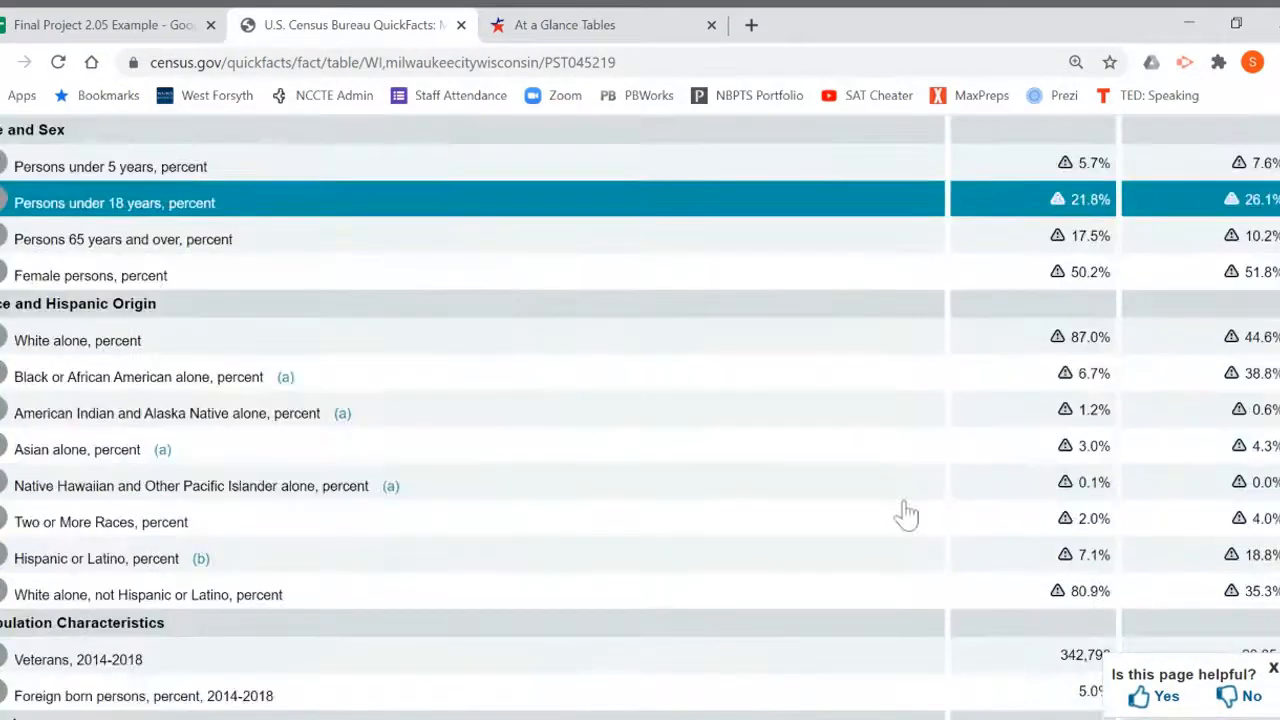
{"action": "scroll", "coordinate": [907, 514], "scroll_direction": "down", "scroll_amount": 5}
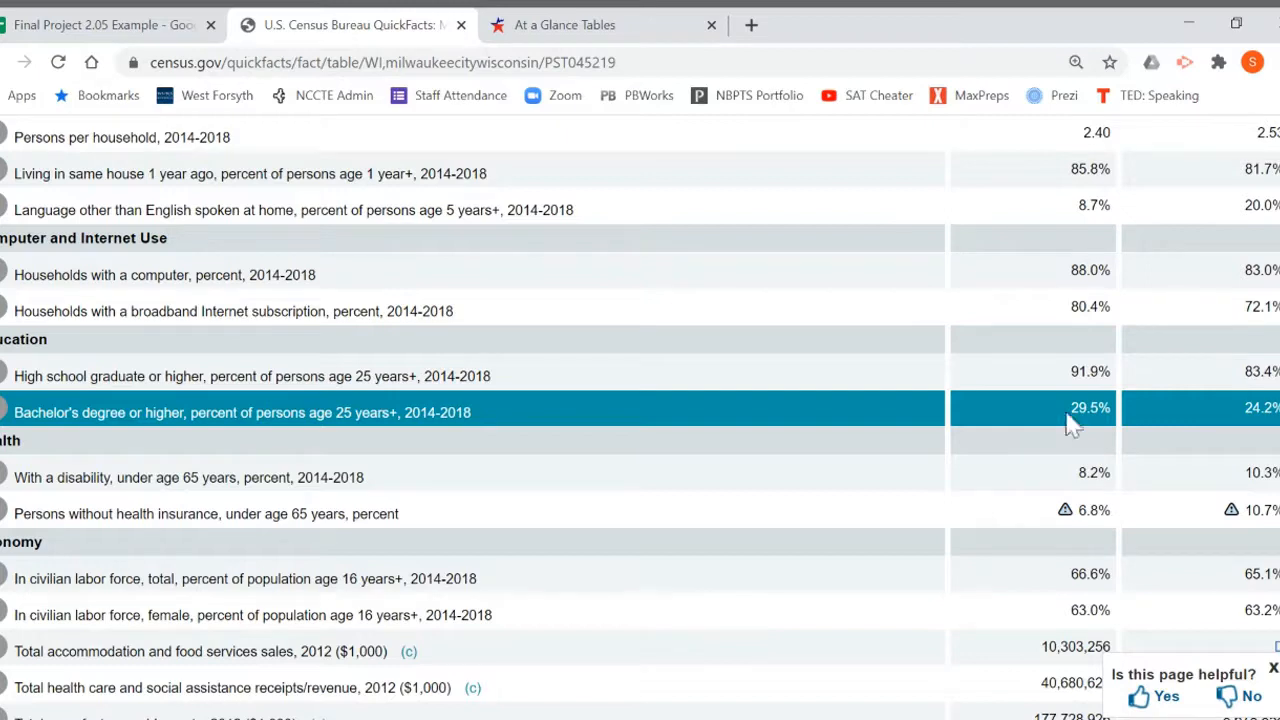
{"action": "left_click", "coordinate": [1020, 385]}
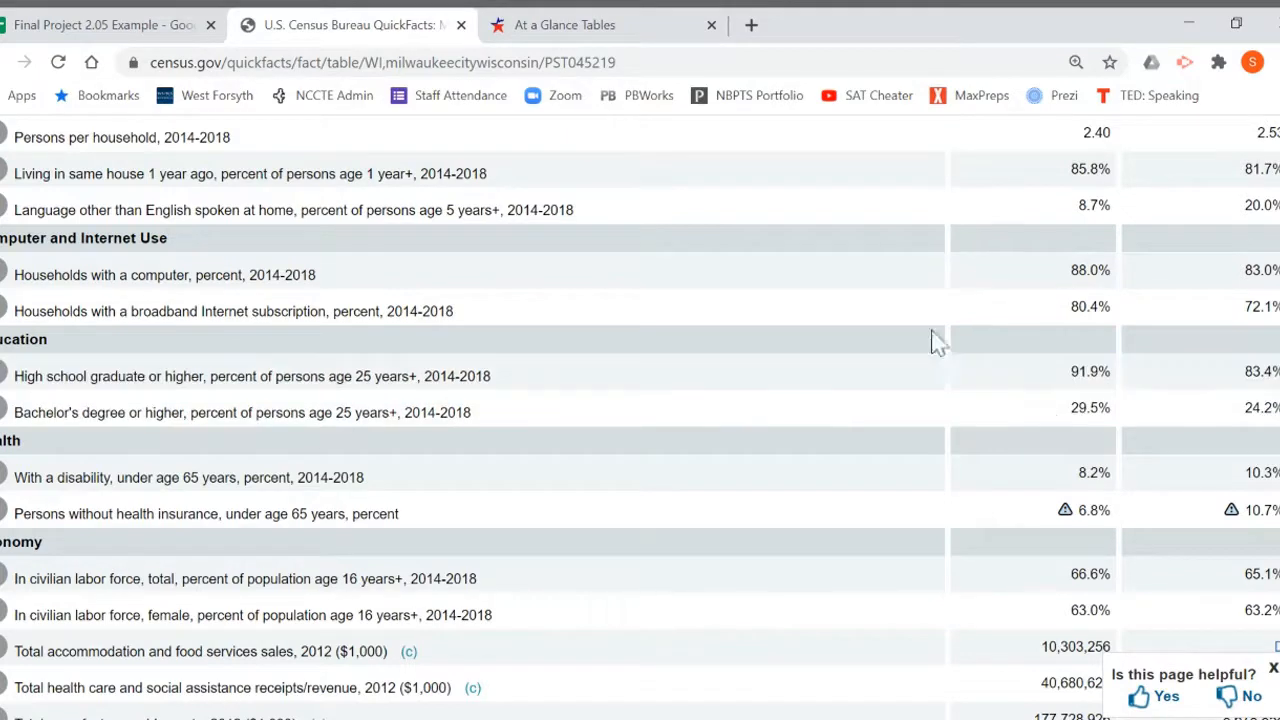
{"action": "left_click", "coordinate": [140, 38]}
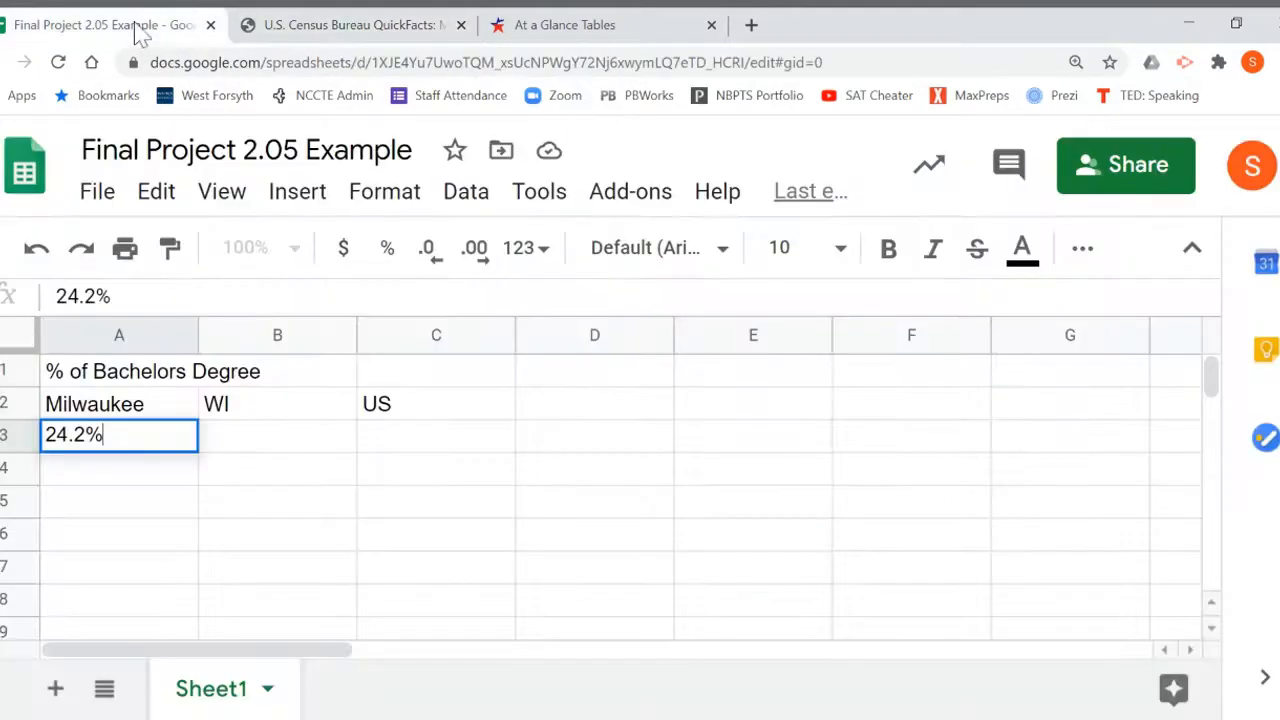
{"action": "left_click", "coordinate": [266, 452]}
{"action": "type", "text": "29.50%"}
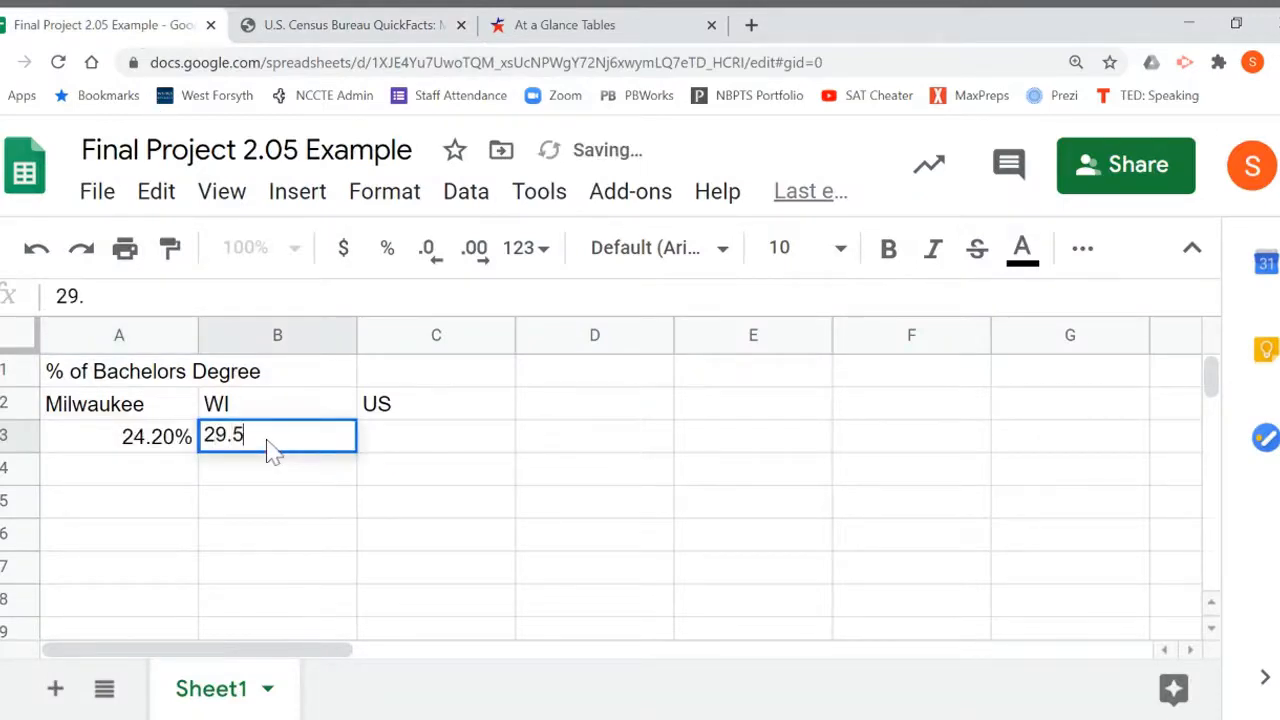
{"action": "key", "text": "Return"}
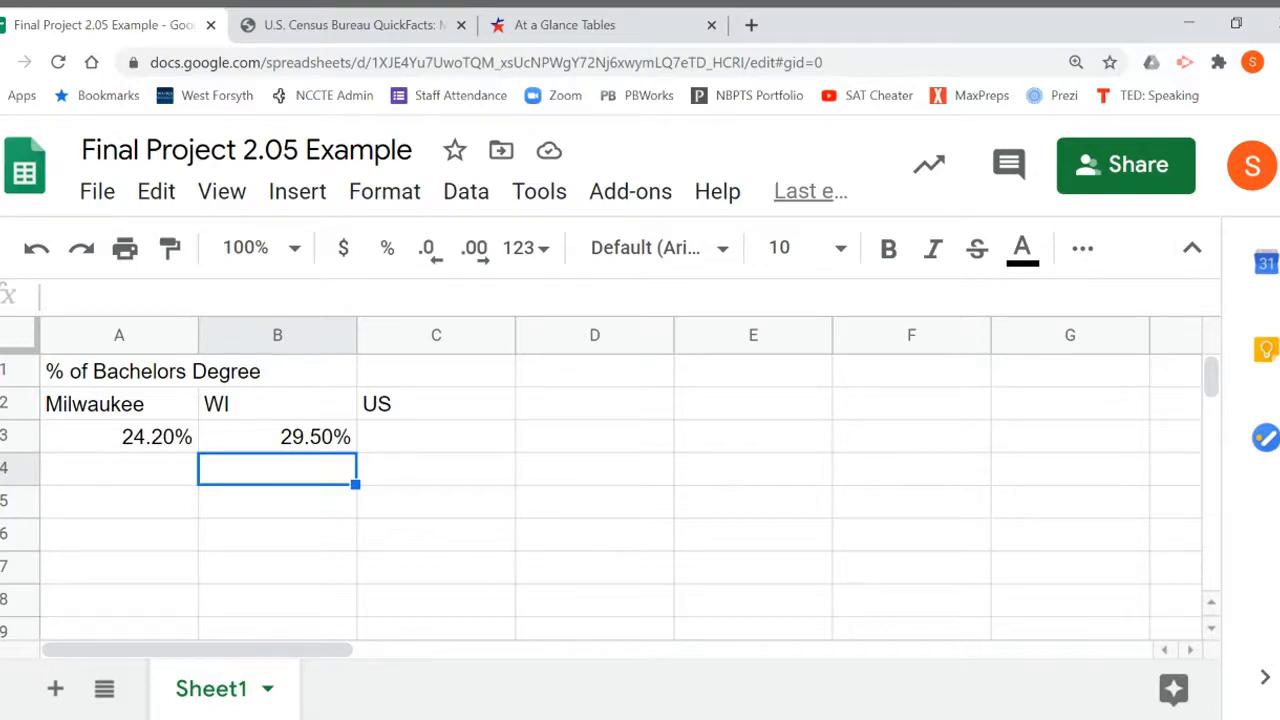
- Make C3 the active spreadsheet cell and add United States to the Census QuickFacts comparison table
{"action": "left_click", "coordinate": [400, 443]}
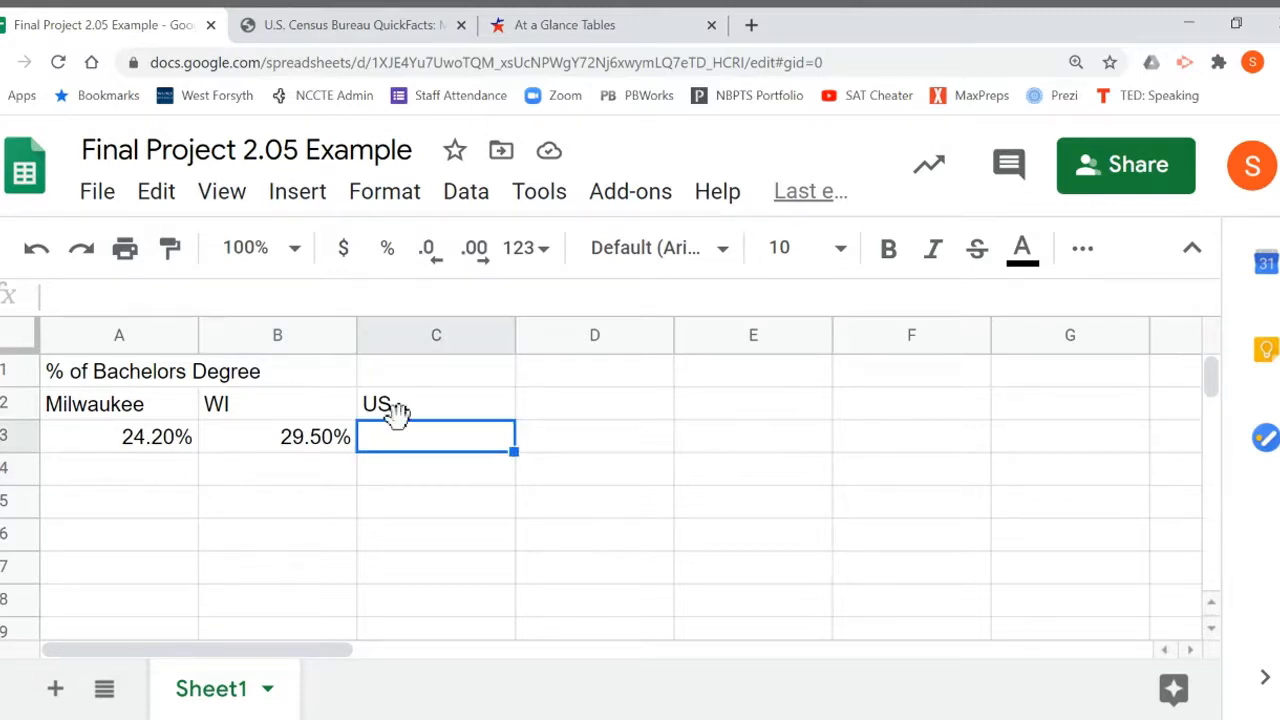
{"action": "left_click", "coordinate": [362, 25]}
{"action": "scroll", "coordinate": [390, 390], "scroll_direction": "up", "scroll_amount": 15}
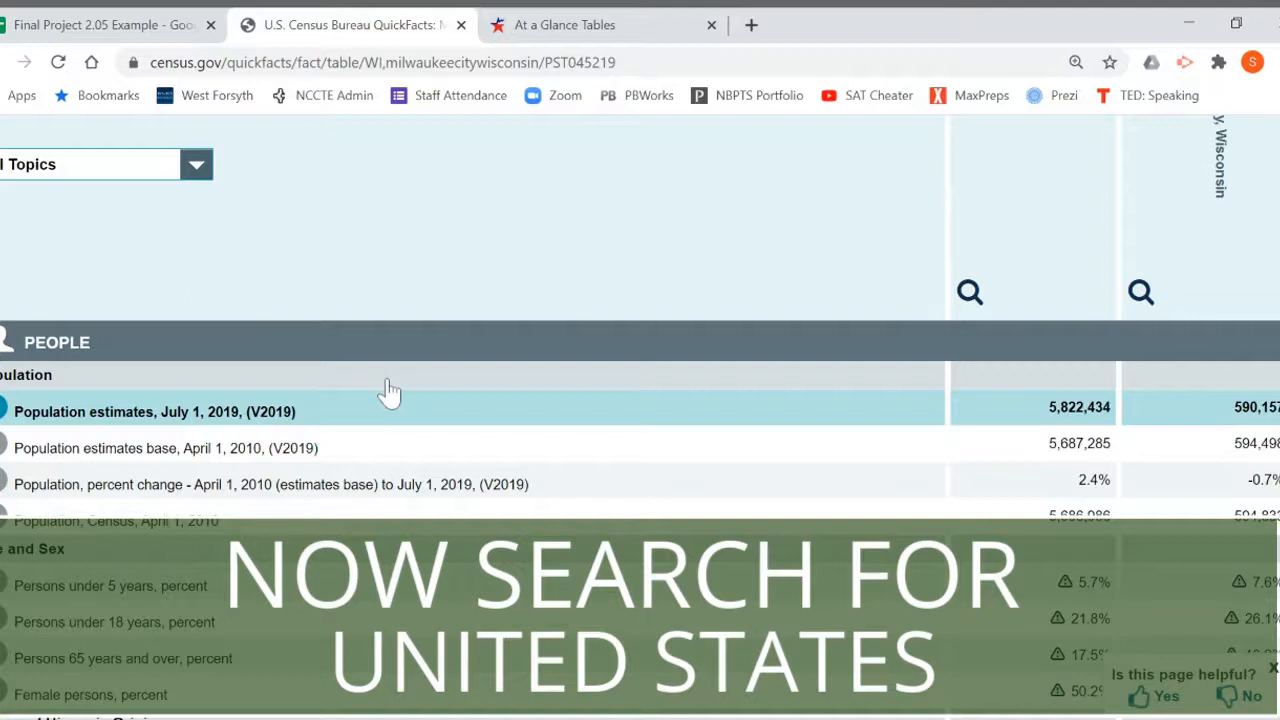
{"action": "scroll", "coordinate": [389, 389], "scroll_direction": "up", "scroll_amount": 3}
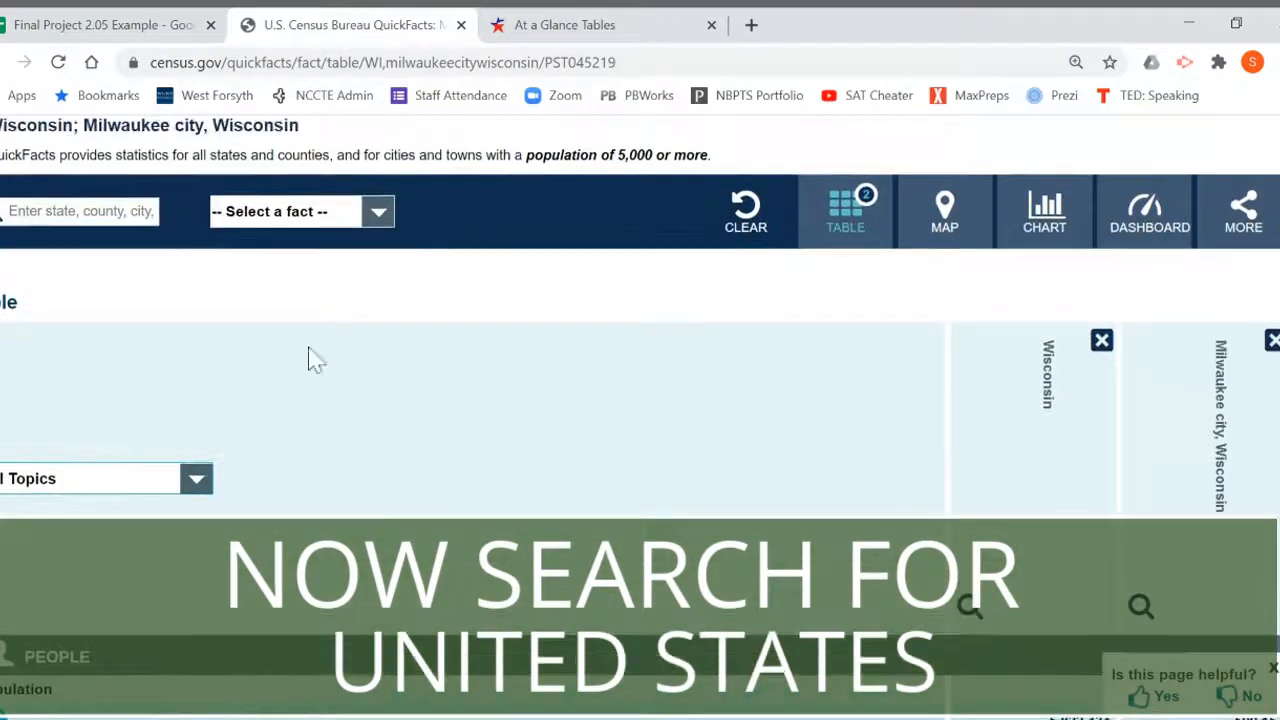
{"action": "left_click", "coordinate": [90, 211]}
{"action": "type", "text": "united"}
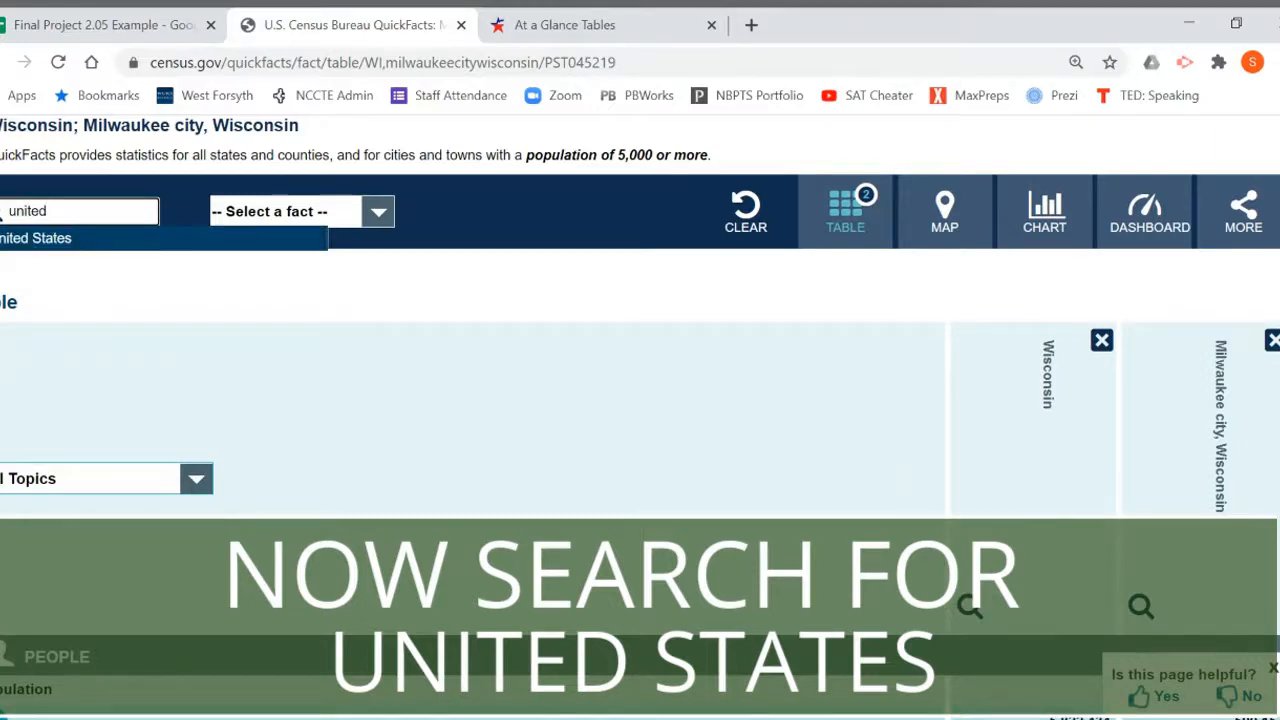
{"action": "left_click", "coordinate": [55, 240]}
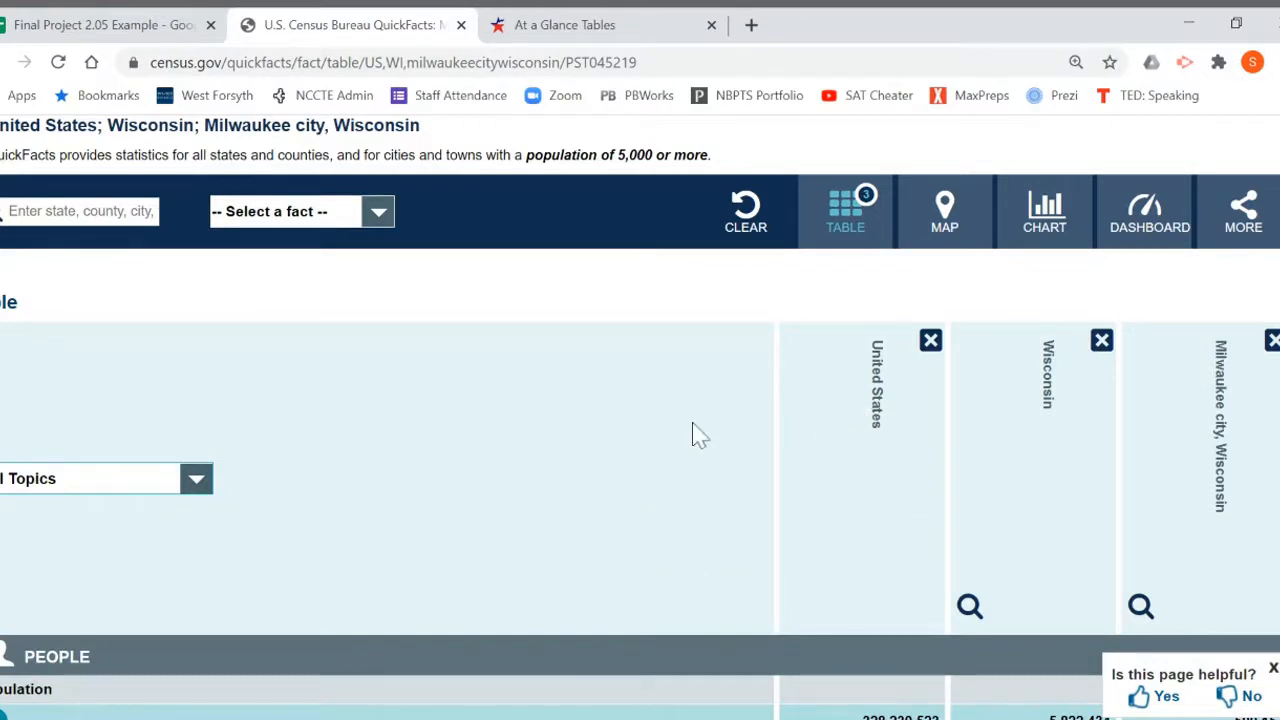
- Look up the United States bachelor's degree or higher percentage in QuickFacts and enter 31.5% in cell C3 of the spreadsheet
{"action": "scroll", "coordinate": [643, 444], "scroll_direction": "down", "scroll_amount": 9}
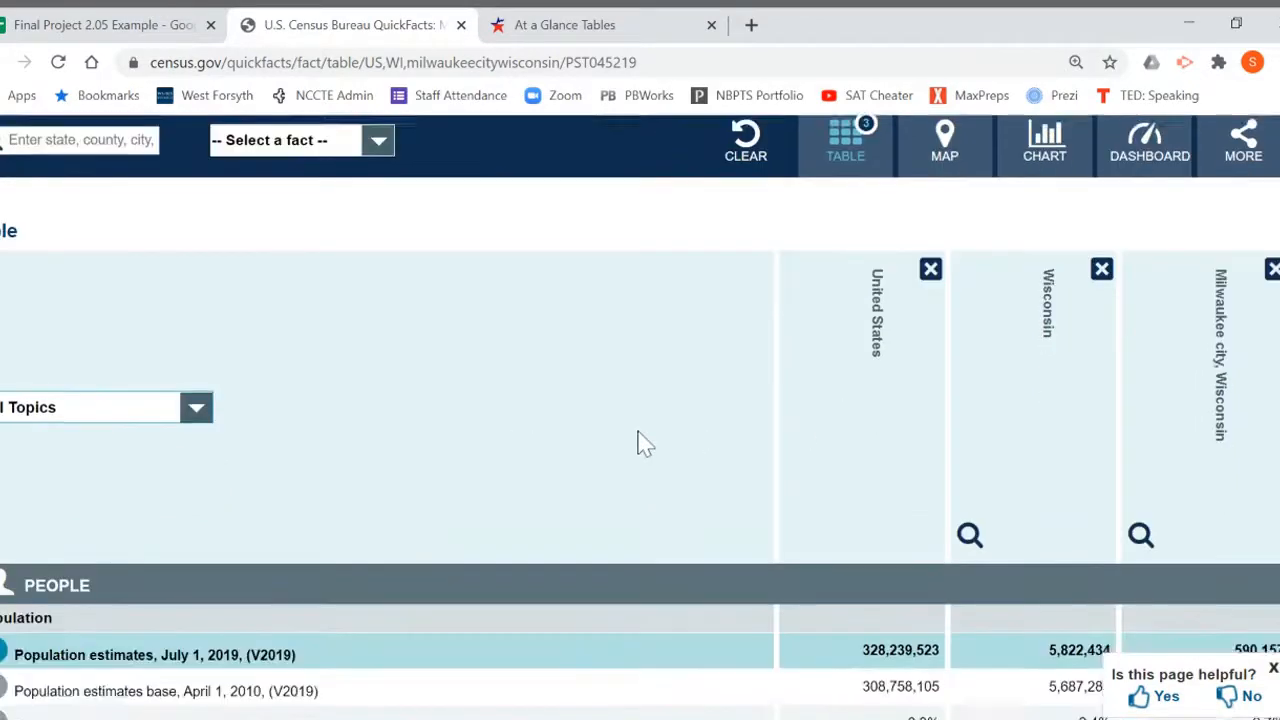
{"action": "scroll", "coordinate": [637, 444], "scroll_direction": "down", "scroll_amount": 9}
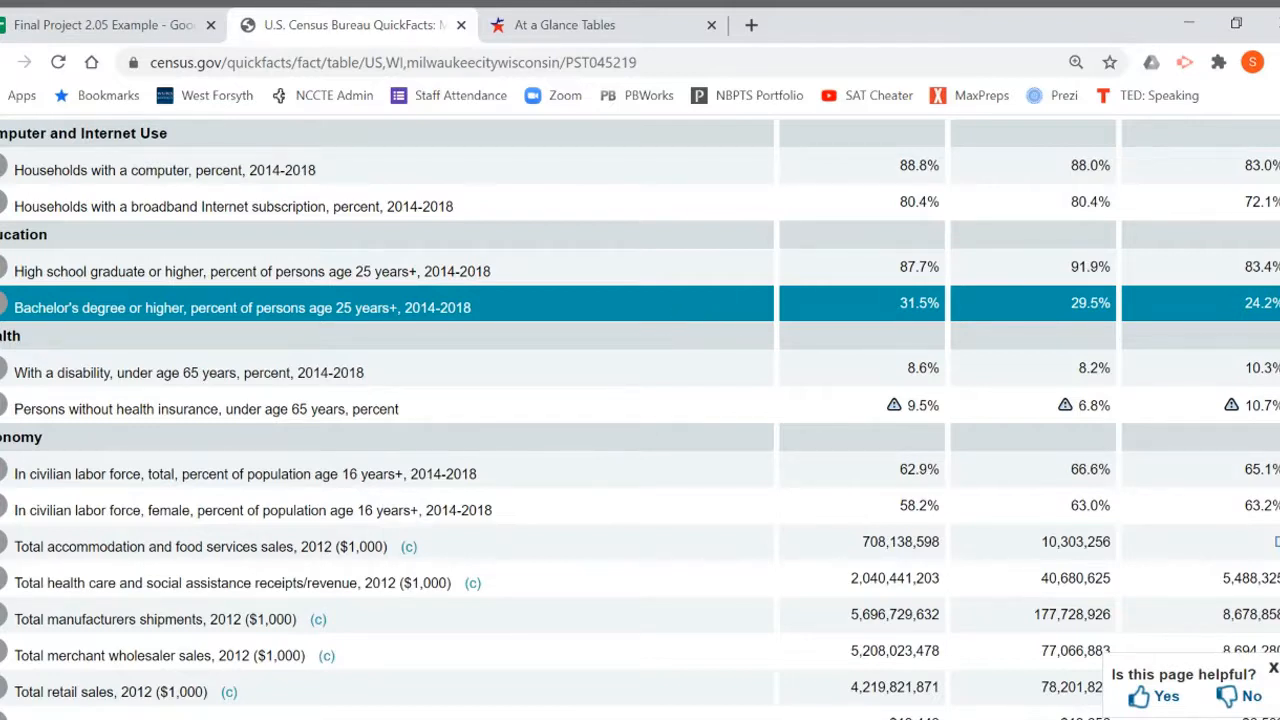
{"action": "left_click", "coordinate": [140, 30]}
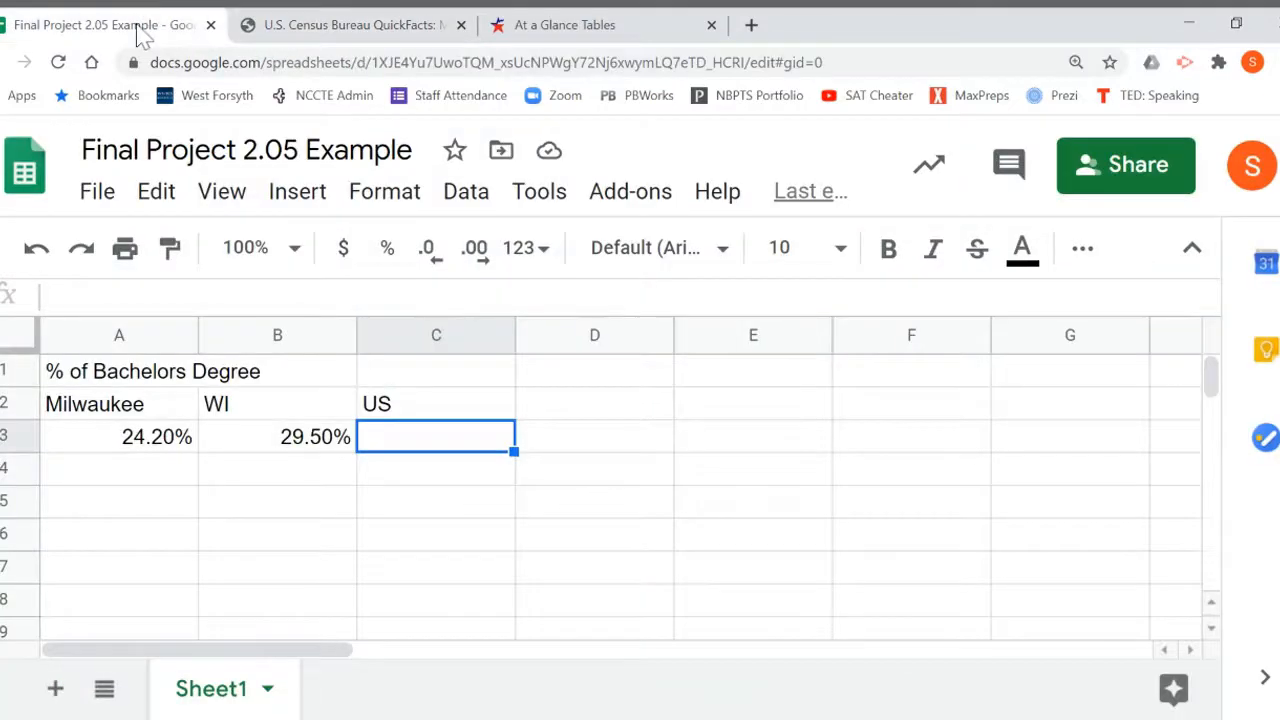
{"action": "type", "text": "31.5"}
{"action": "key", "text": "Return"}
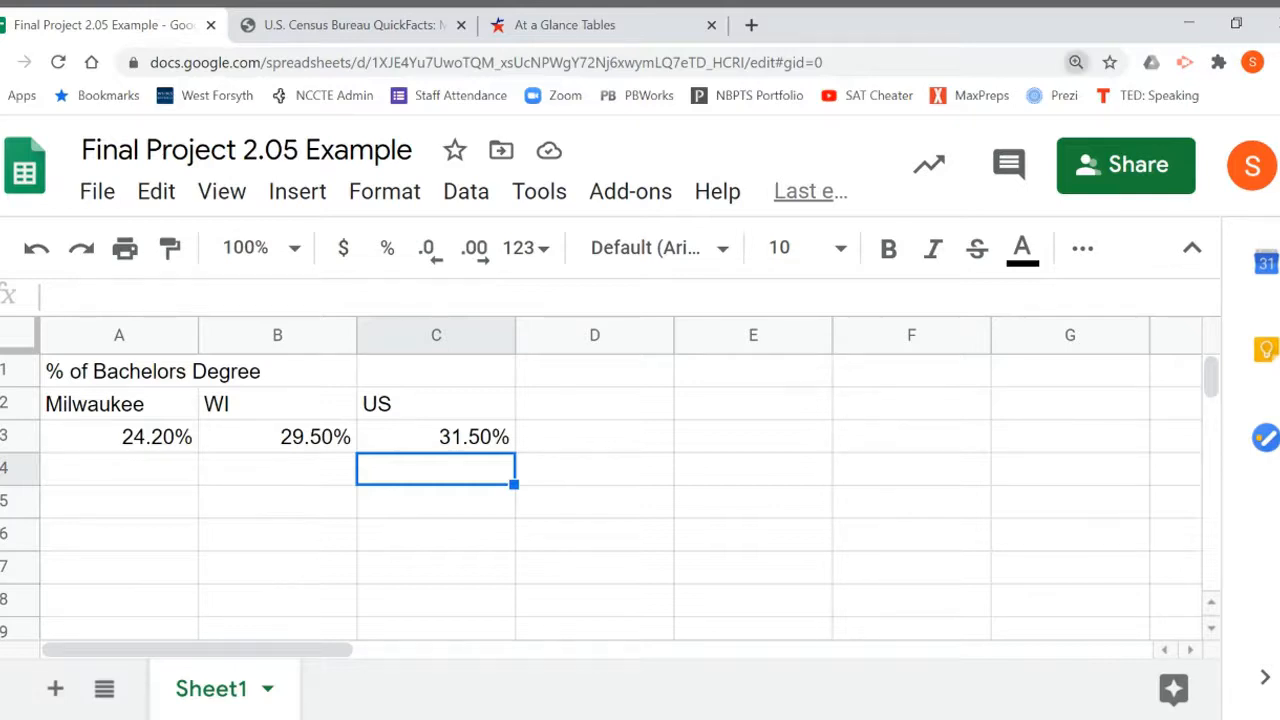
- Insert a column chart from the labels and percentages in cells A2:C3
{"action": "key", "text": "ctrl+minus"}
{"action": "key", "text": "ctrl+minus"}
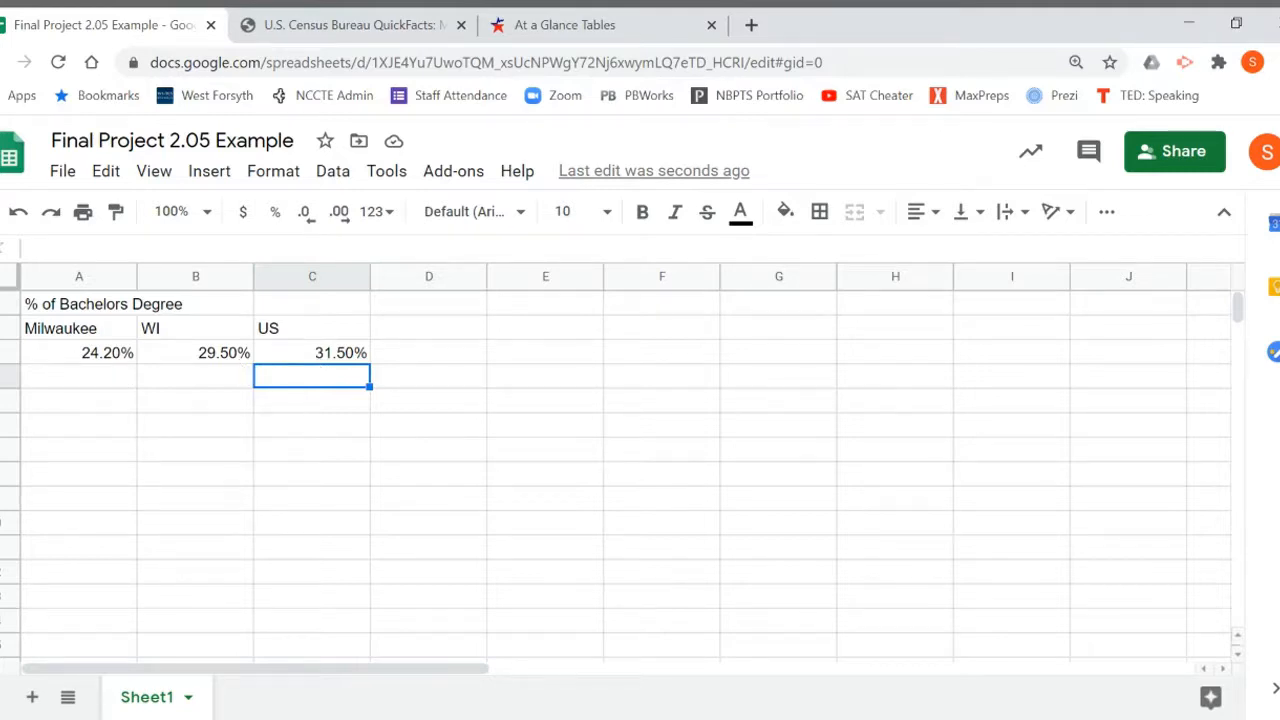
{"action": "left_click", "coordinate": [78, 336]}
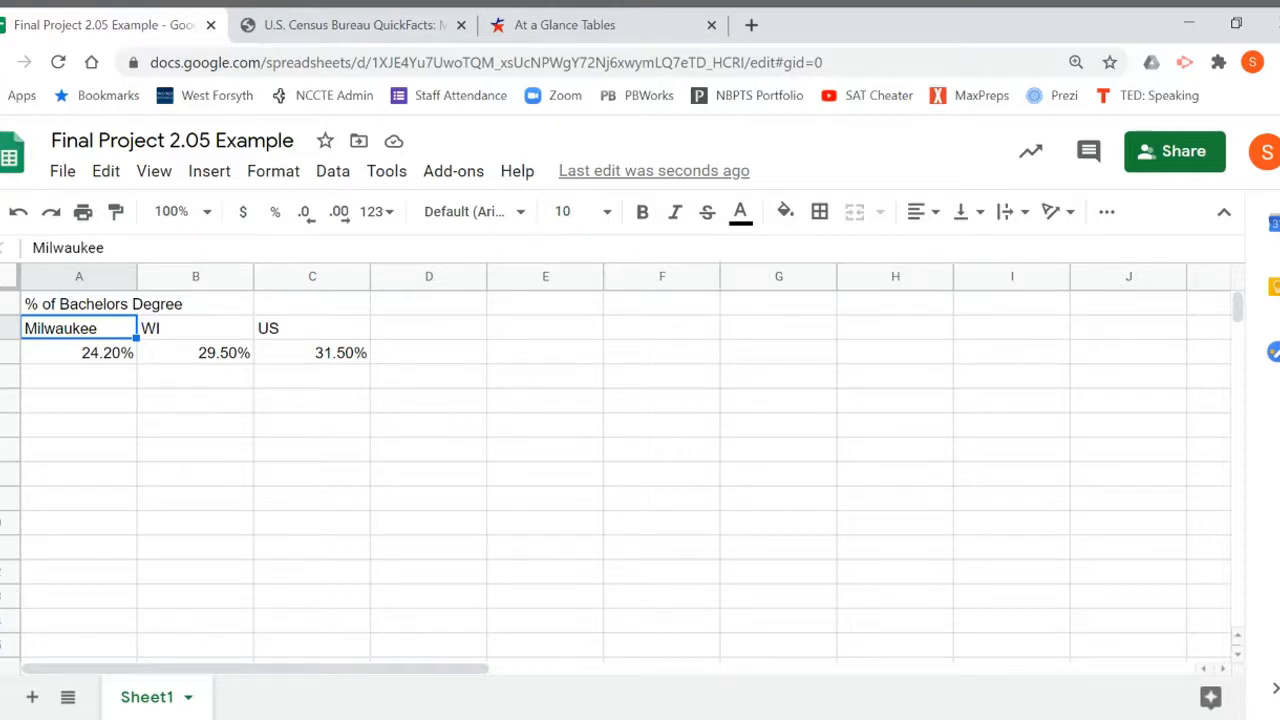
{"action": "left_click_drag", "start_coordinate": [103, 335], "coordinate": [322, 358]}
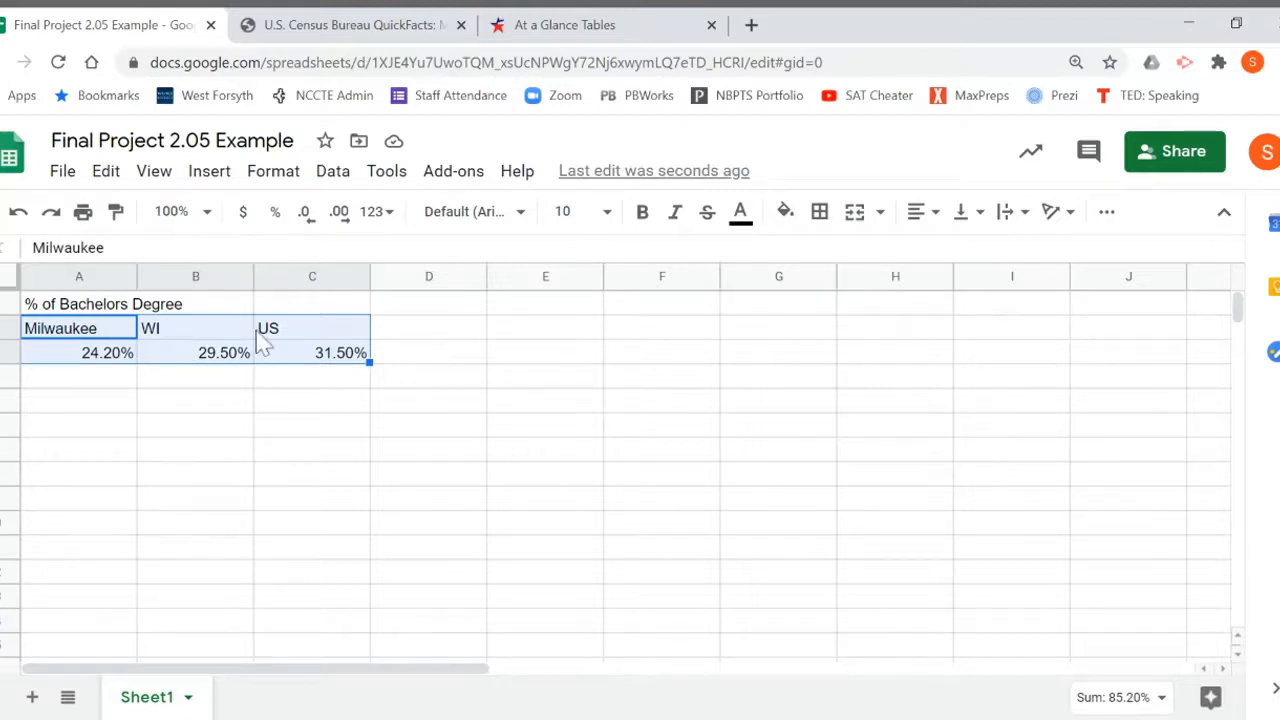
{"action": "left_click", "coordinate": [212, 174]}
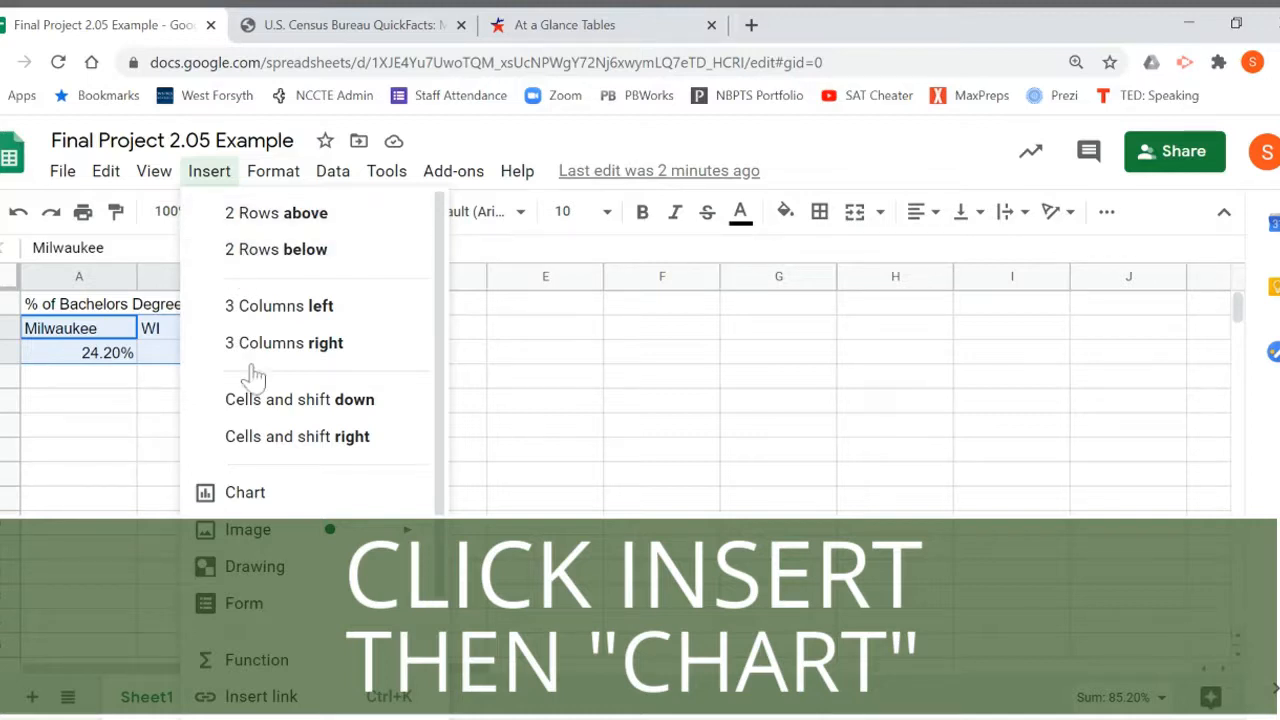
{"action": "left_click", "coordinate": [250, 493]}
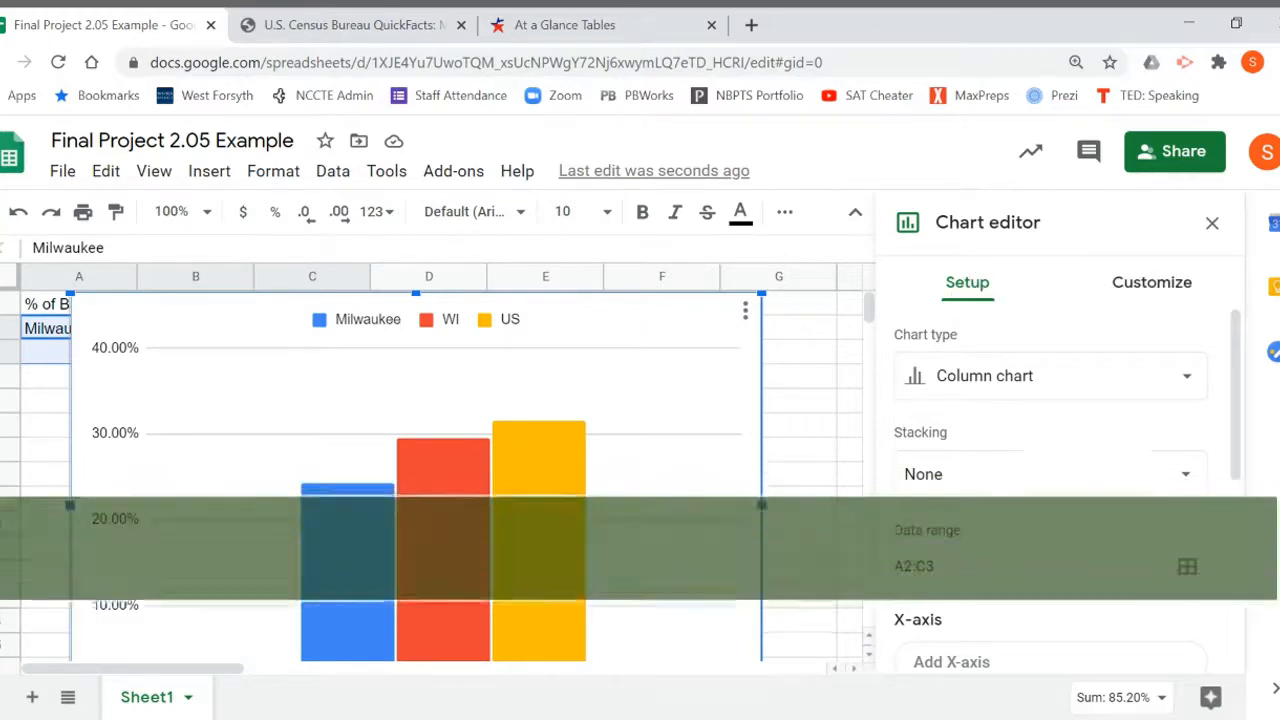
- Title the chart "% of Bachelors Degrees" and move it below the data table, leaving empty rows between them
{"action": "left_click", "coordinate": [1165, 295]}
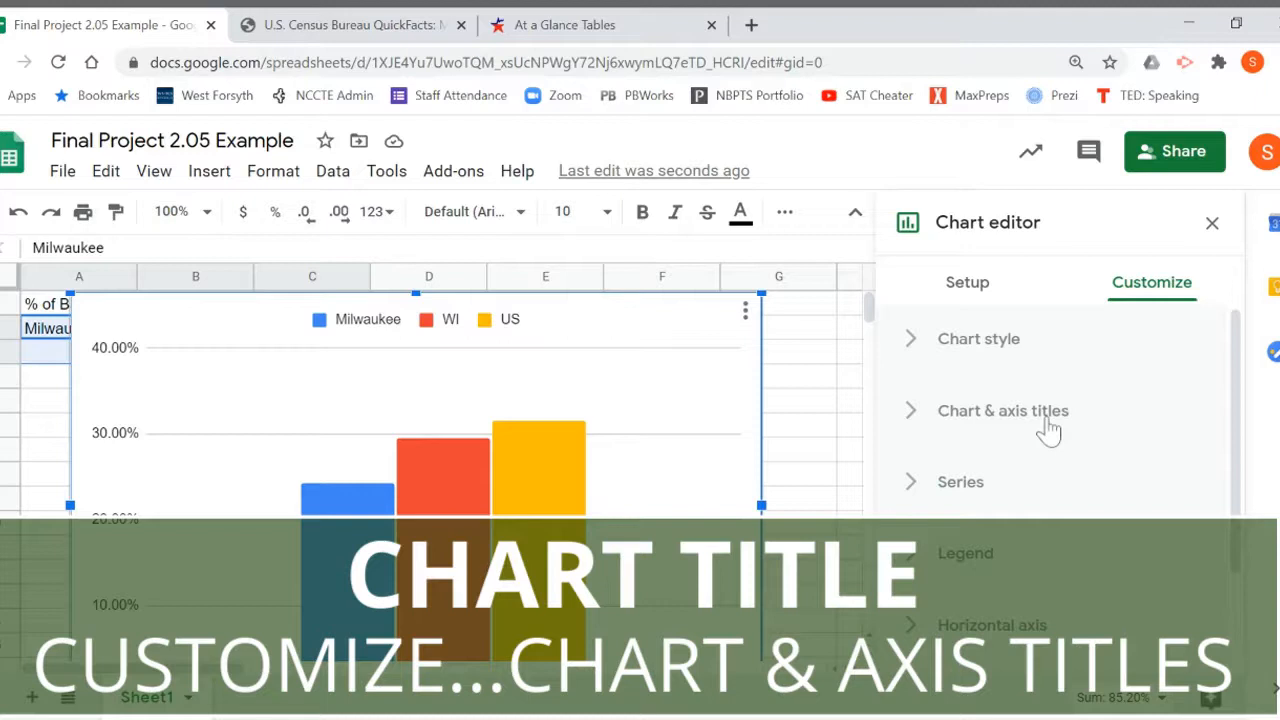
{"action": "left_click", "coordinate": [1048, 428]}
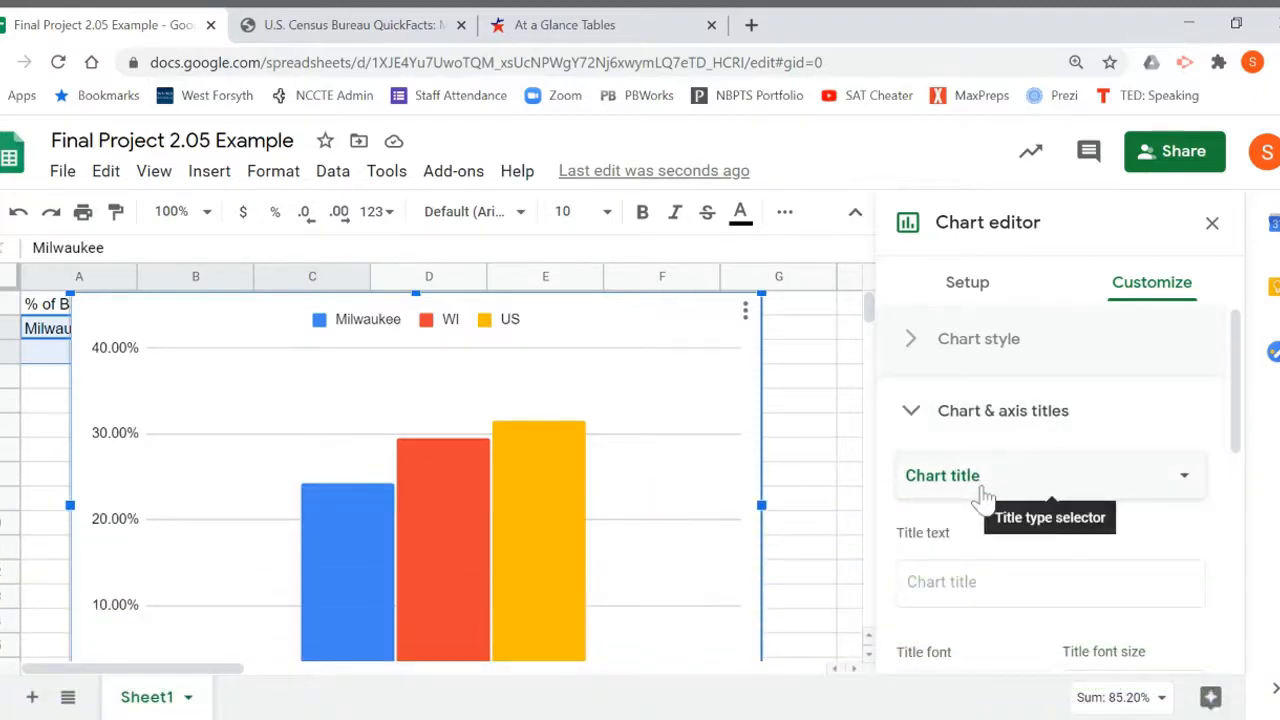
{"action": "left_click", "coordinate": [1050, 582]}
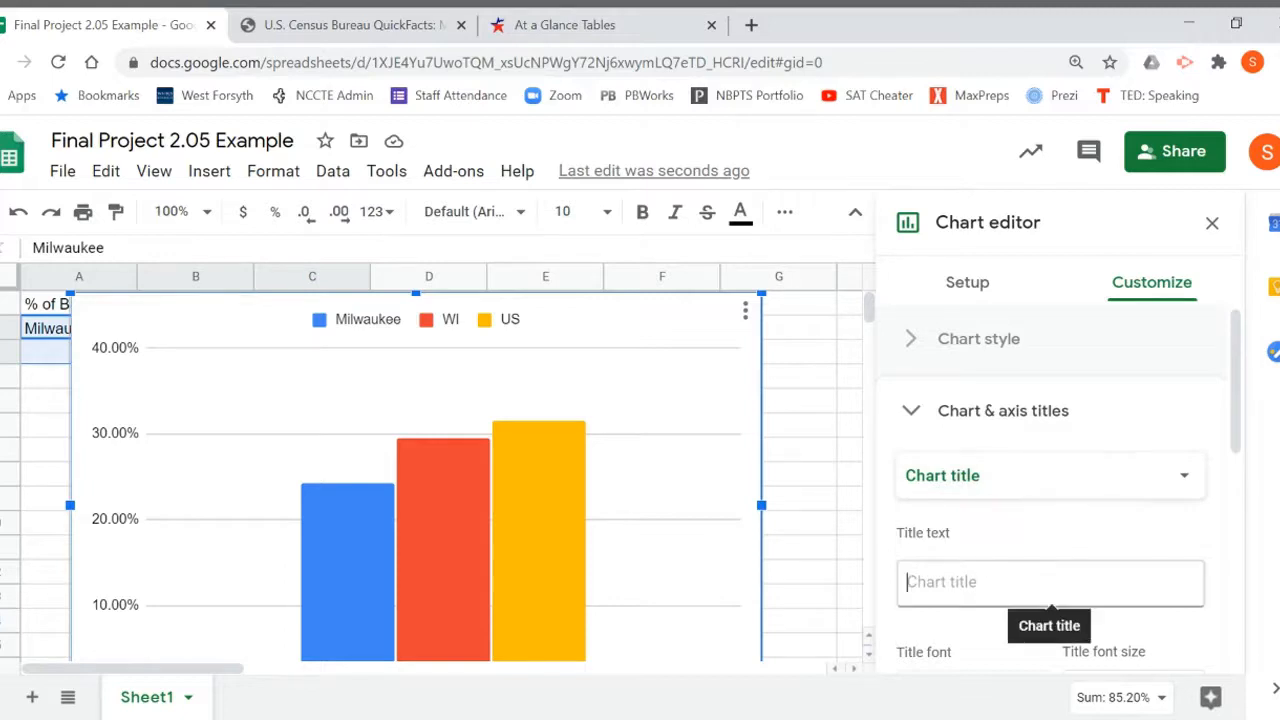
{"action": "type", "text": "%"}
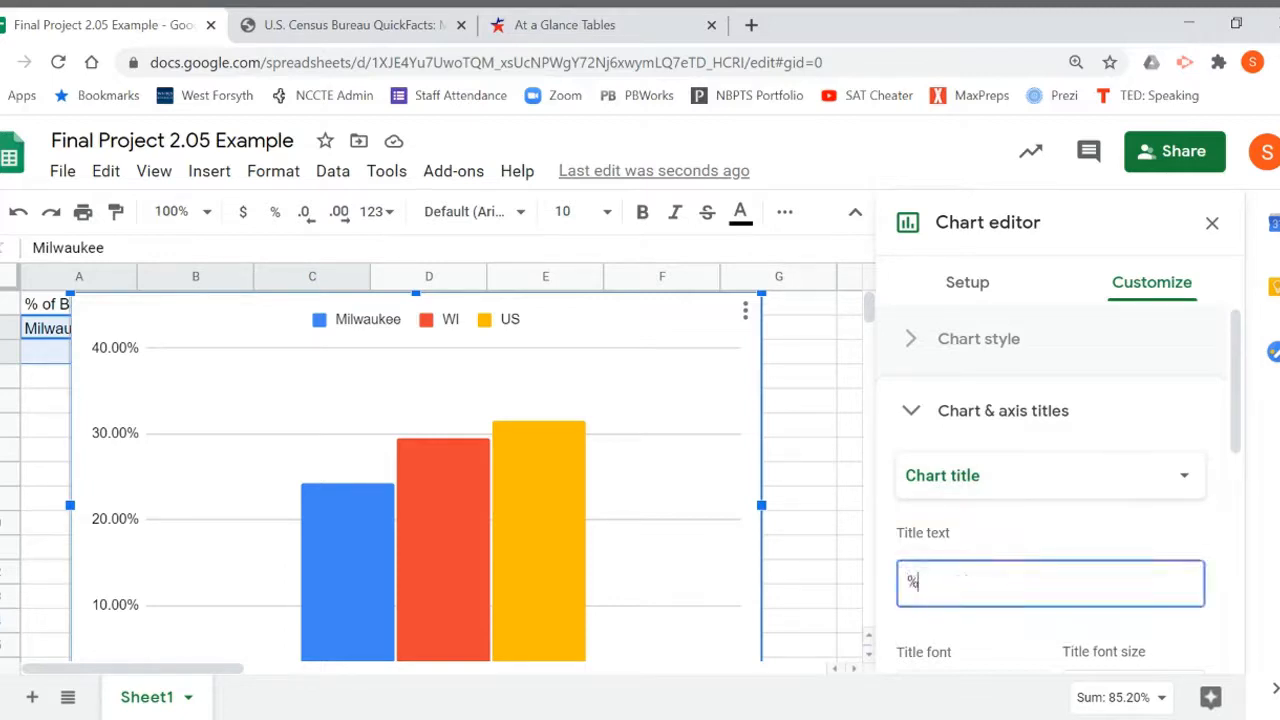
{"action": "type", "text": " of Bachelors Degrees"}
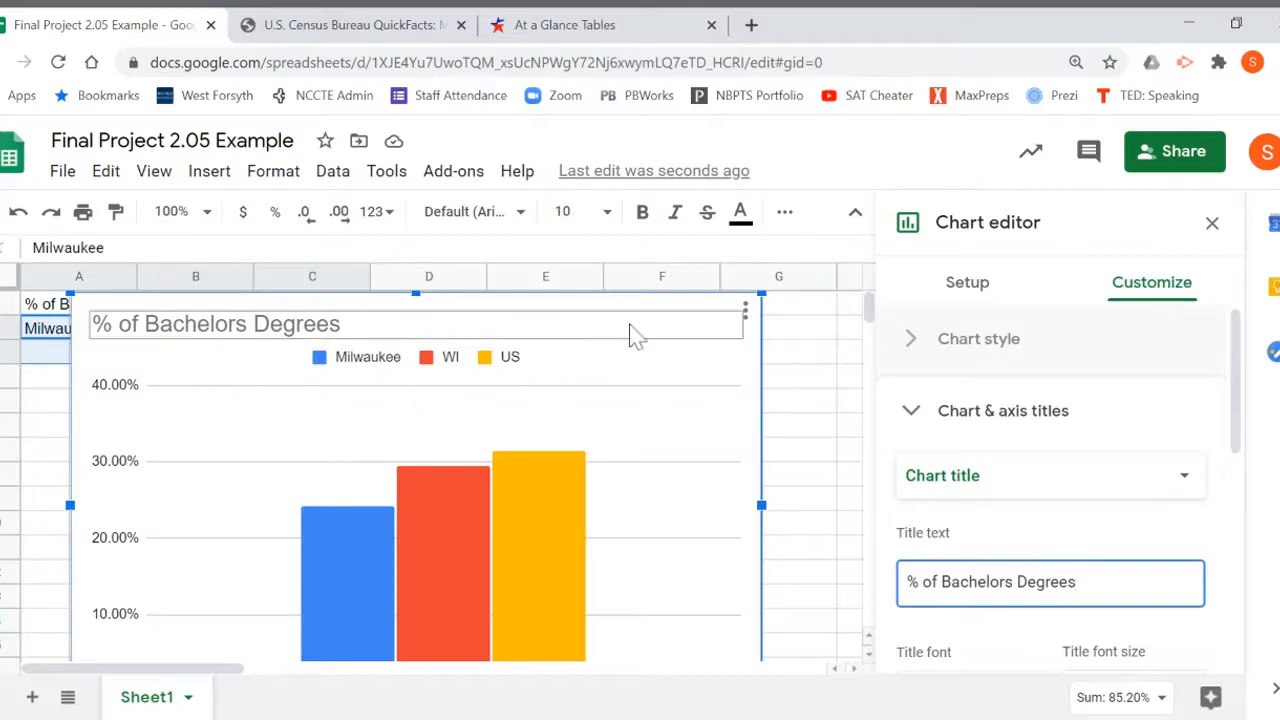
{"action": "left_click_drag", "start_coordinate": [654, 369], "coordinate": [614, 604]}
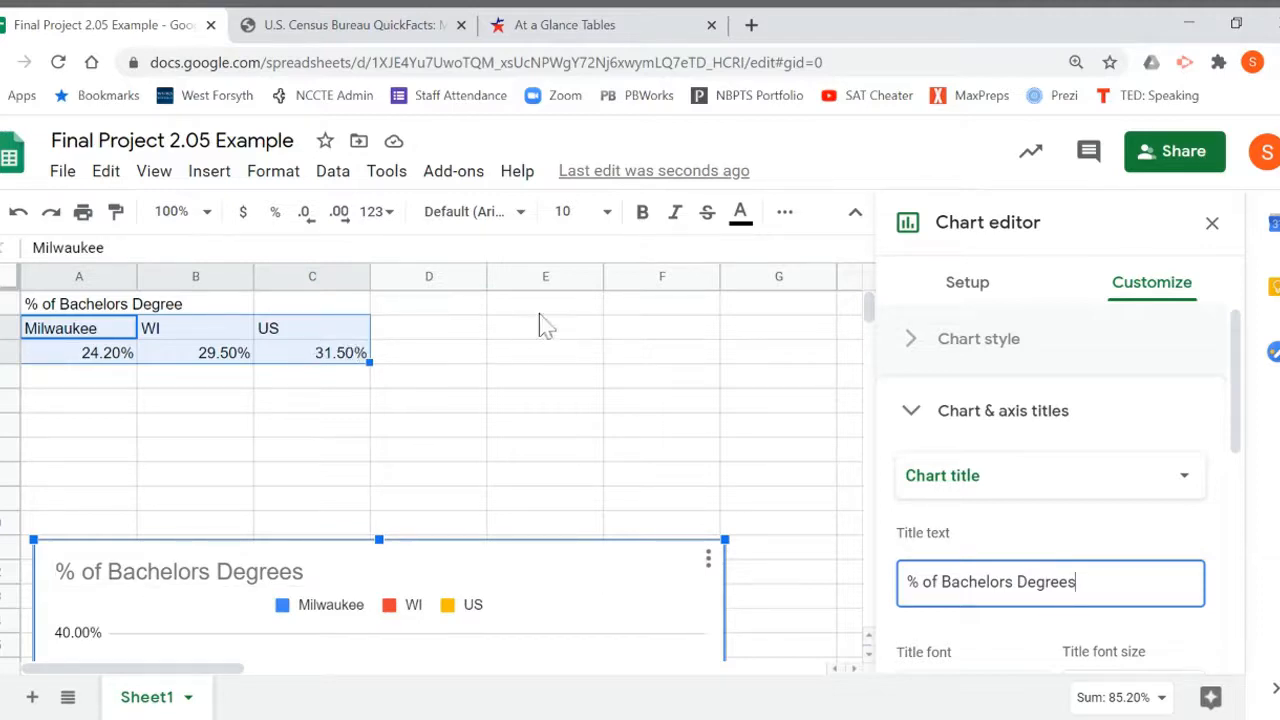
{"action": "left_click", "coordinate": [566, 313]}
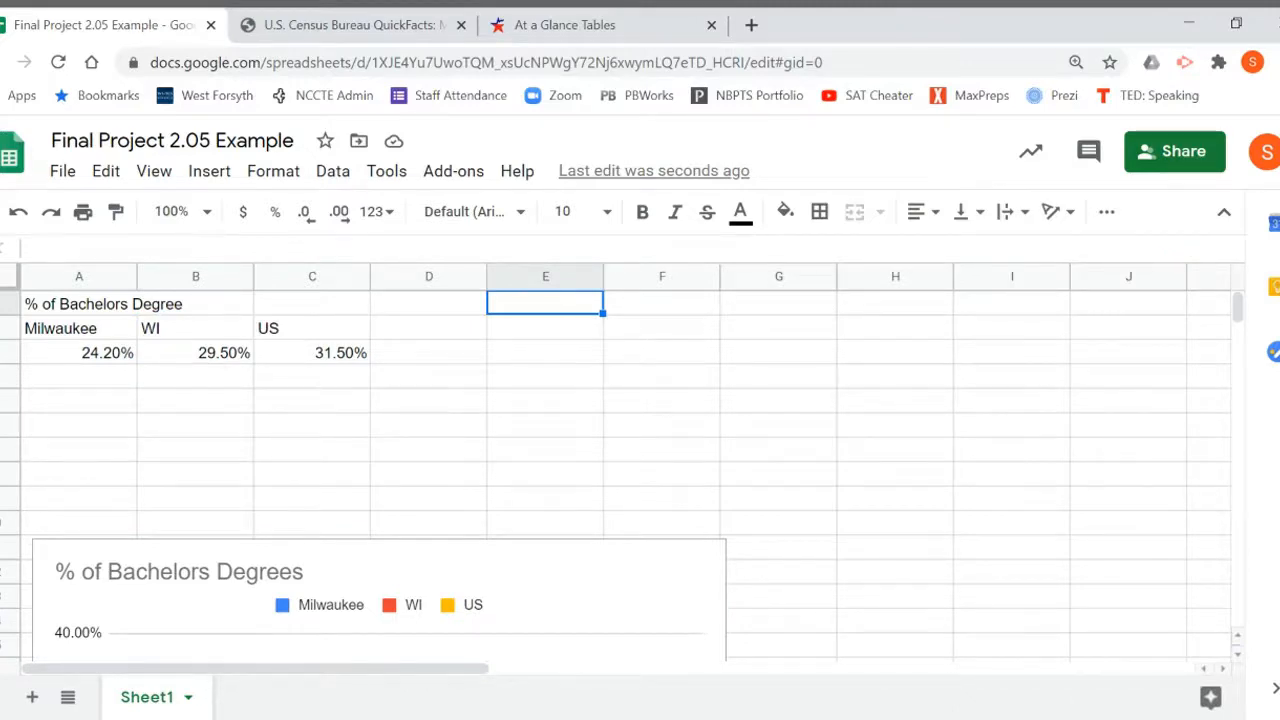
- Enter the heading "Median Household Income" in cell E1
{"action": "type", "text": "Median House"}
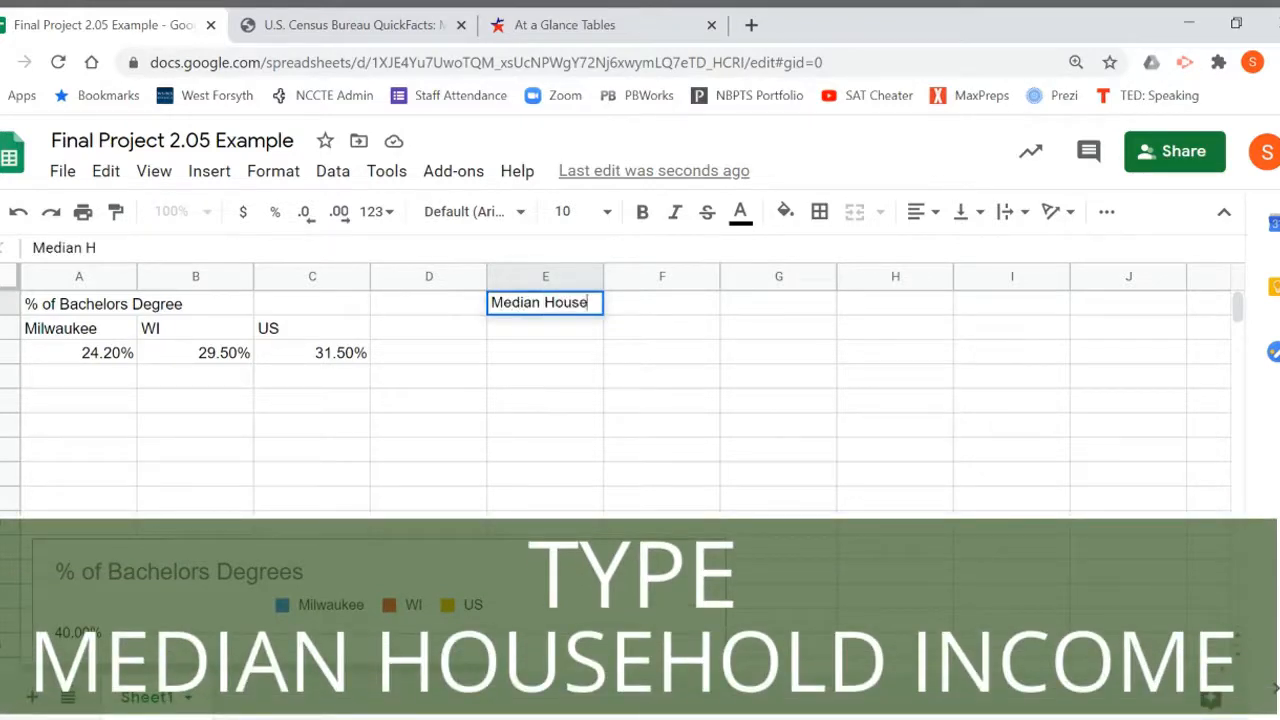
{"action": "type", "text": "hold Income"}
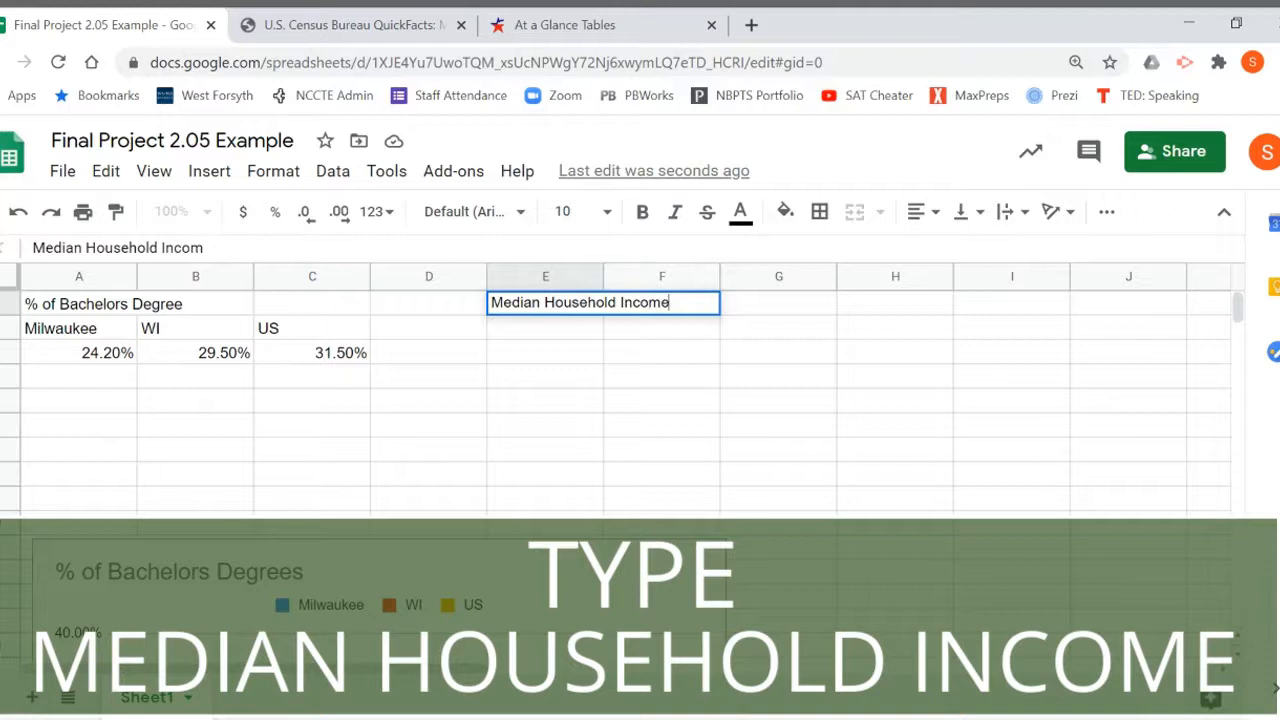
{"action": "key", "text": "Return"}
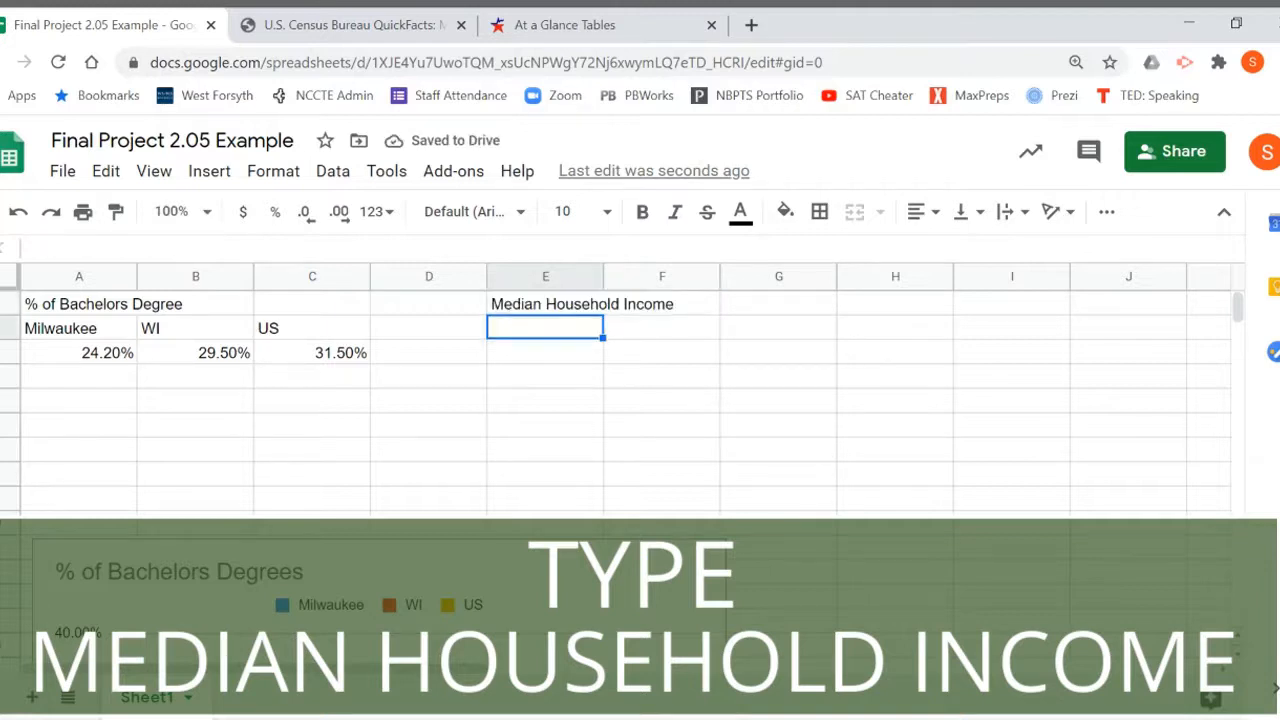
- Label cells E2 to G2 under the income heading as Milwaukee, WI and US
{"action": "key", "text": "ctrl+plus"}
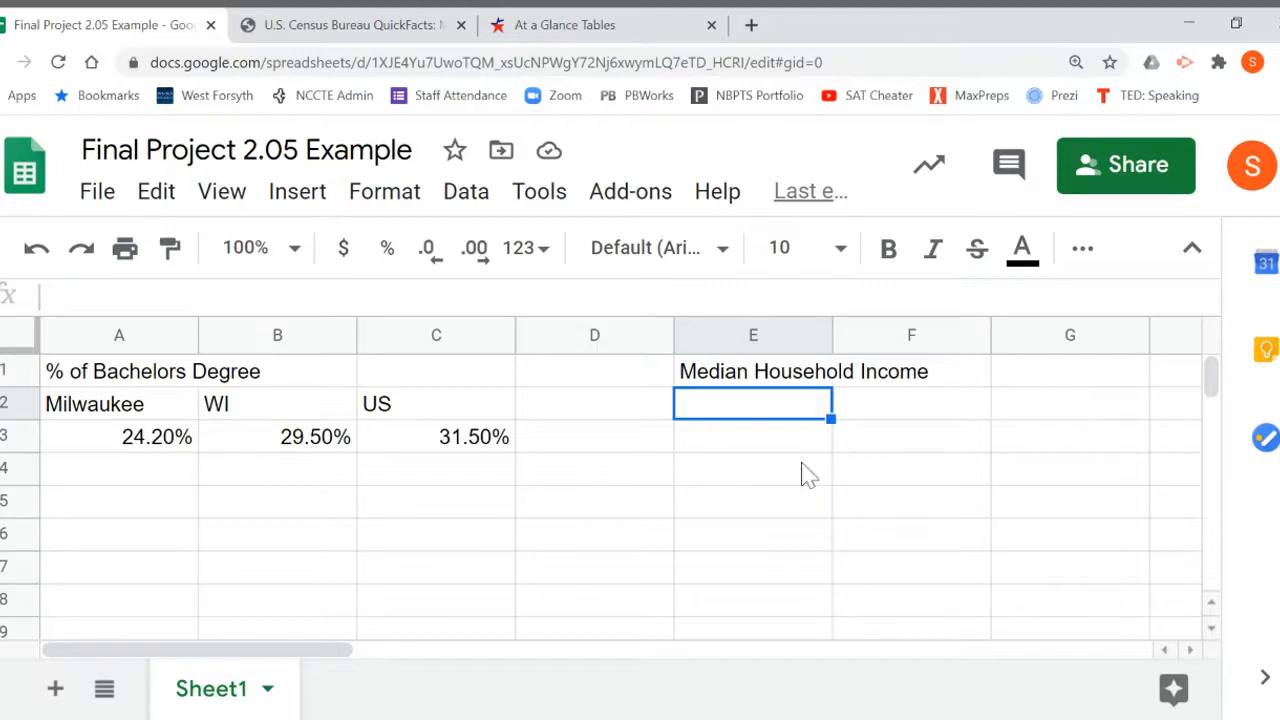
{"action": "type", "text": "Milwauke"}
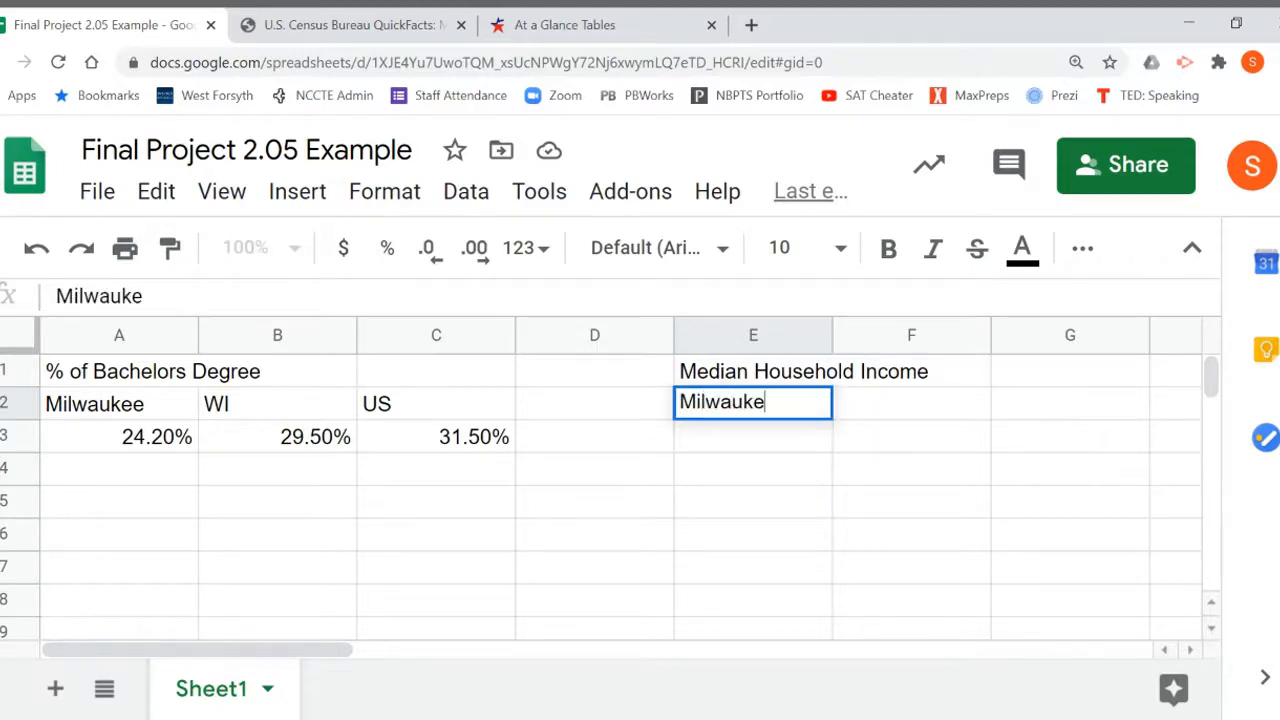
{"action": "type", "text": "e"}
{"action": "key", "text": "Tab"}
{"action": "type", "text": "WI"}
{"action": "key", "text": "Tab"}
{"action": "type", "text": "US"}
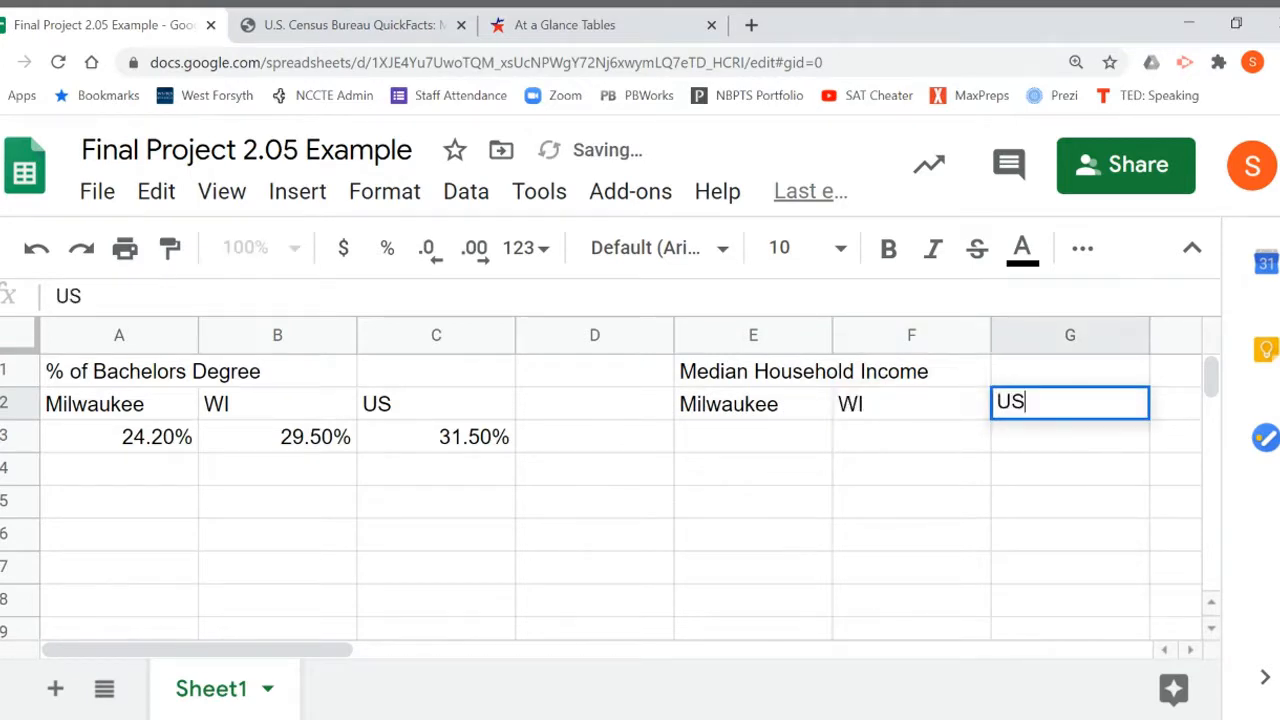
{"action": "key", "text": "Return"}
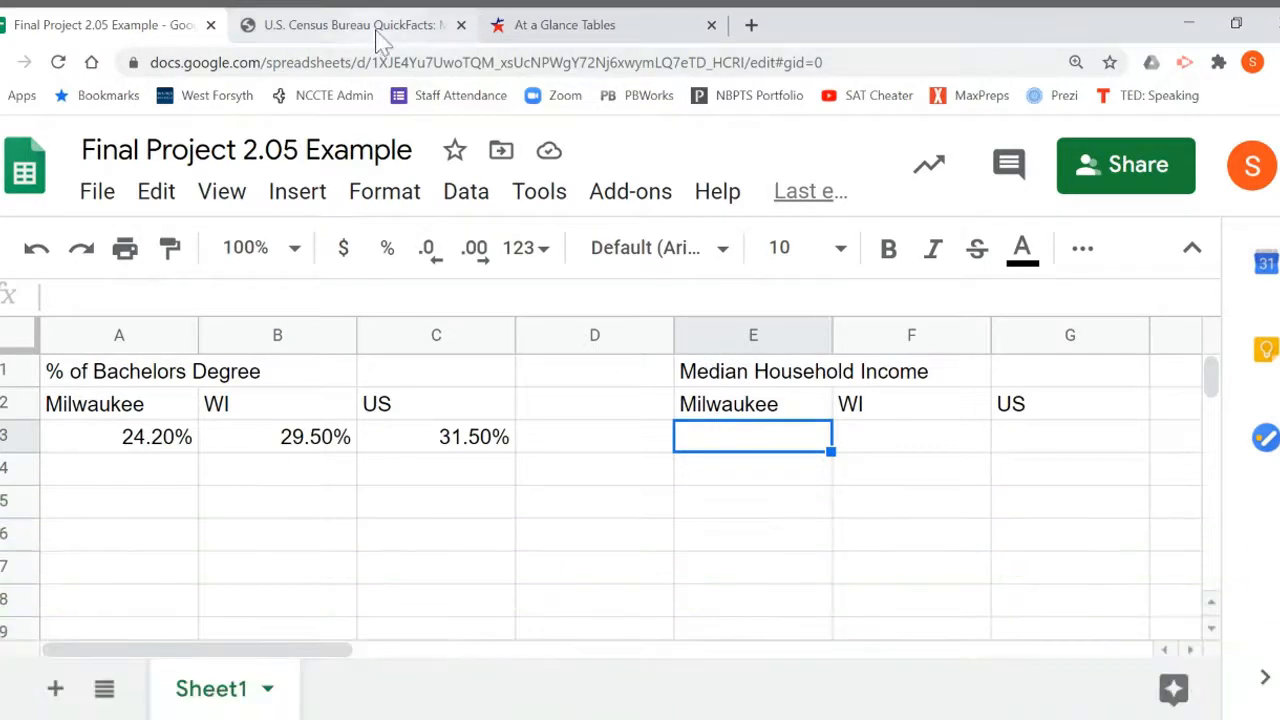
- Look up Milwaukee's median household income in the Income & Poverty section of QuickFacts and enter $40036 in cell E3 of the spreadsheet
{"action": "left_click", "coordinate": [383, 40]}
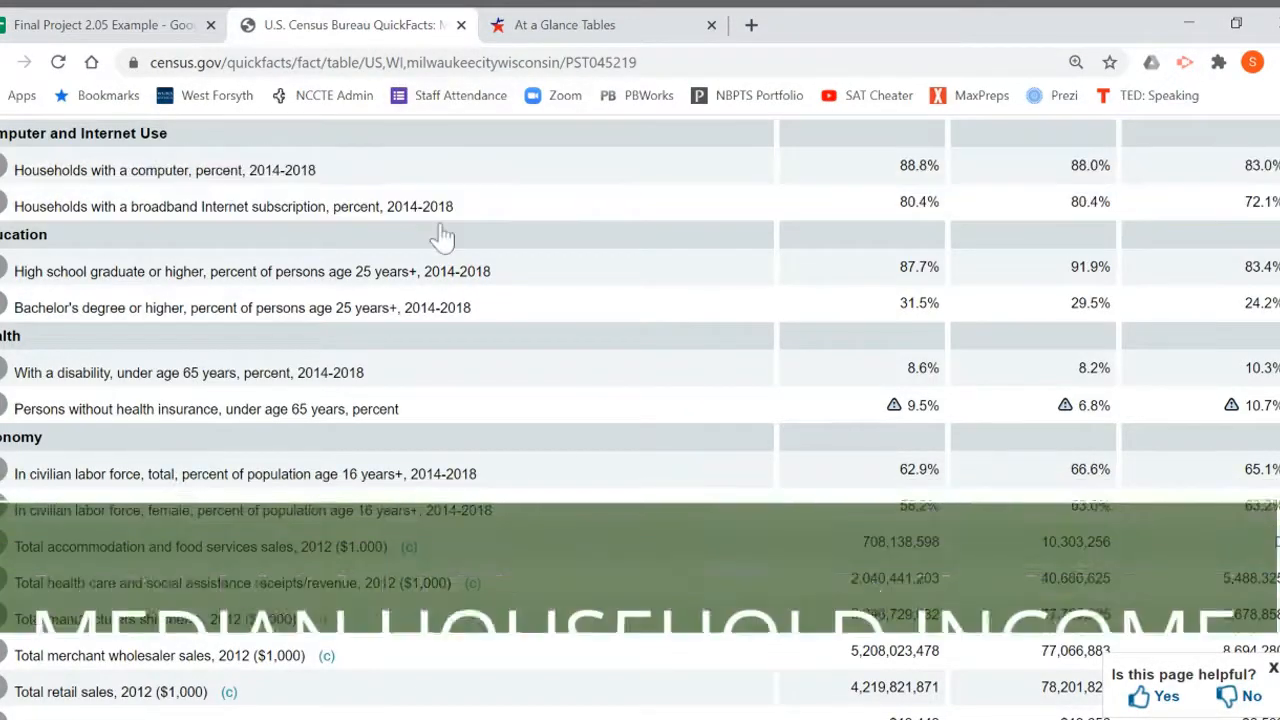
{"action": "scroll", "coordinate": [560, 330], "scroll_direction": "down", "scroll_amount": 1}
{"action": "scroll", "coordinate": [560, 335], "scroll_direction": "down", "scroll_amount": 3}
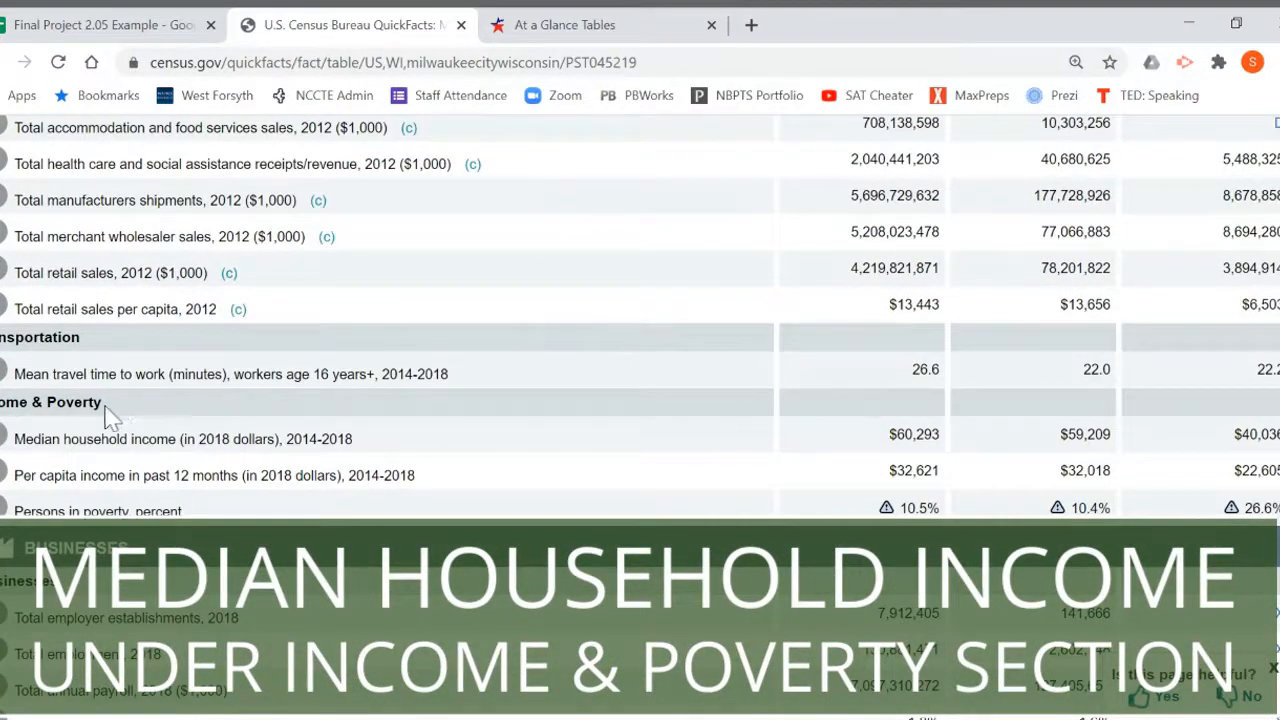
{"action": "left_click", "coordinate": [102, 445]}
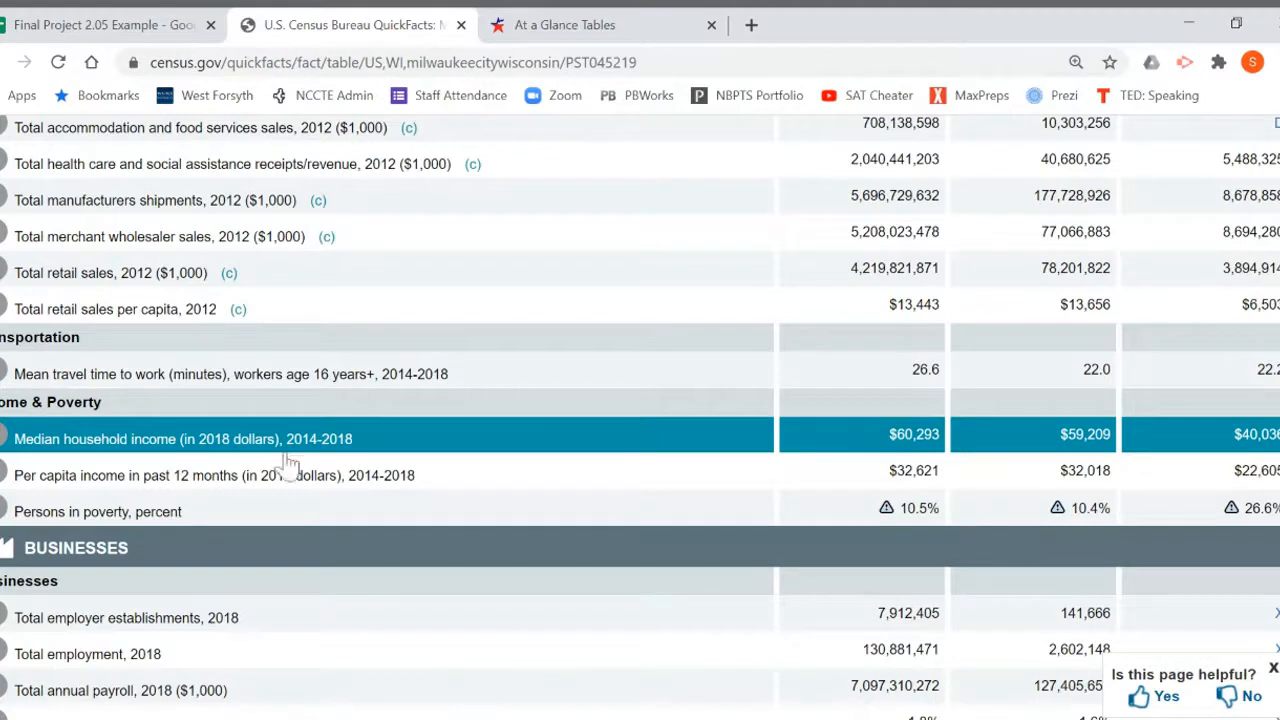
{"action": "left_click", "coordinate": [594, 480]}
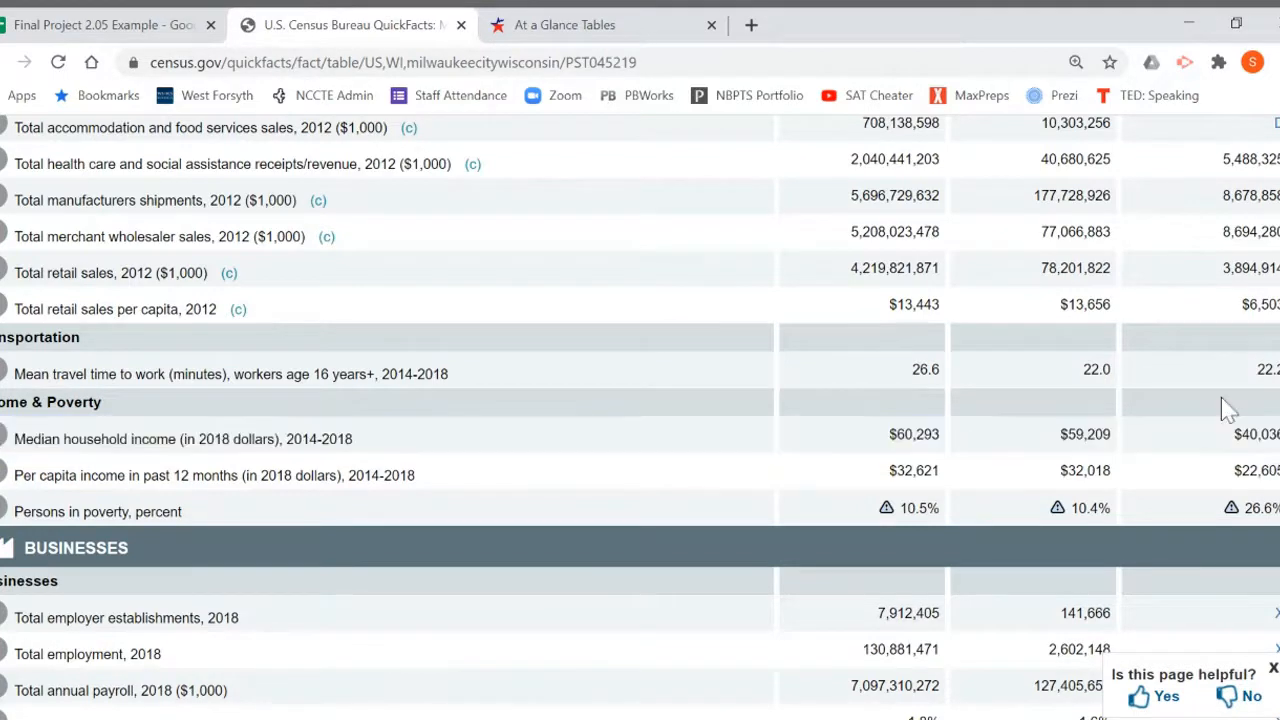
{"action": "left_click", "coordinate": [140, 22]}
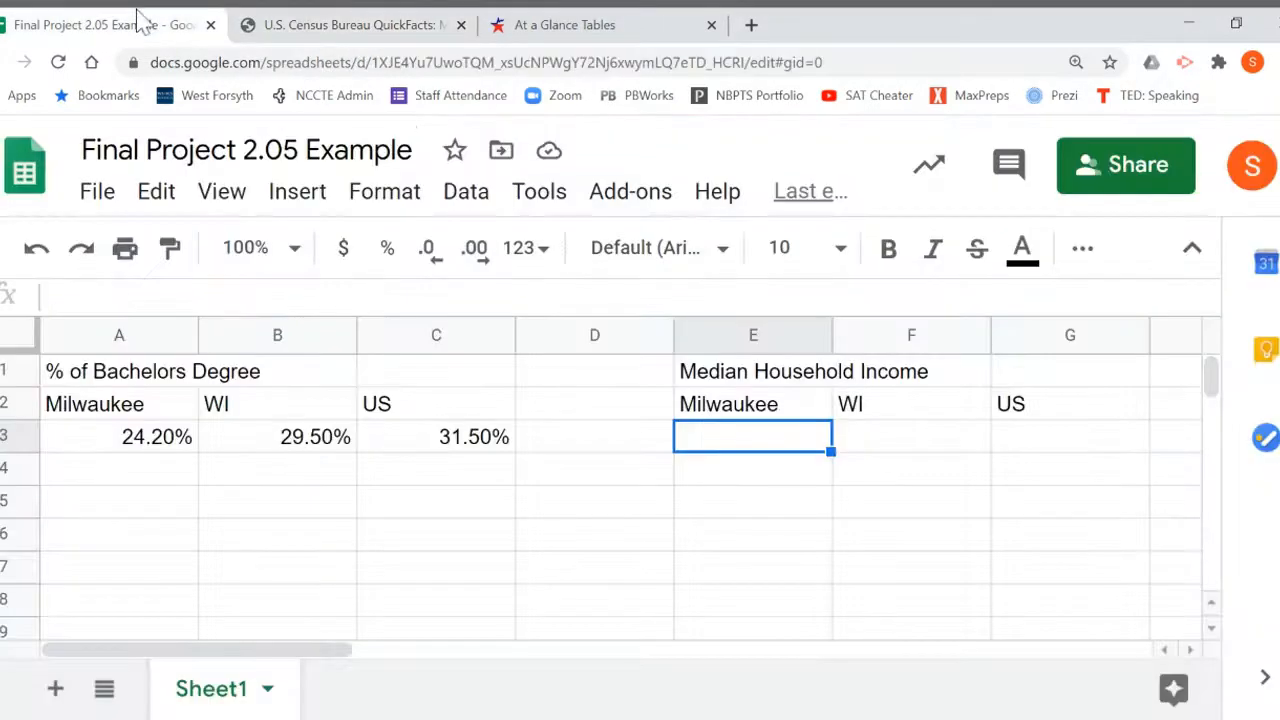
{"action": "type", "text": "$"}
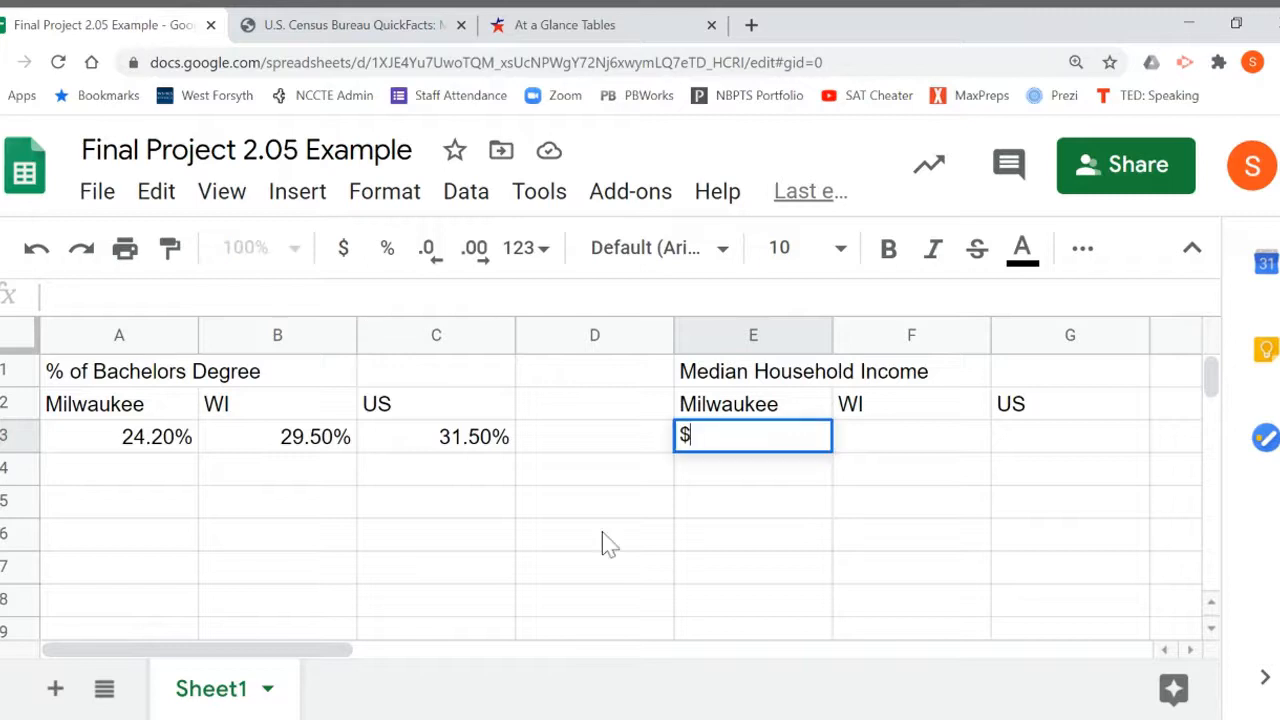
{"action": "type", "text": "4003"}
{"action": "key", "text": "BackSpace"}
{"action": "type", "text": "40036"}
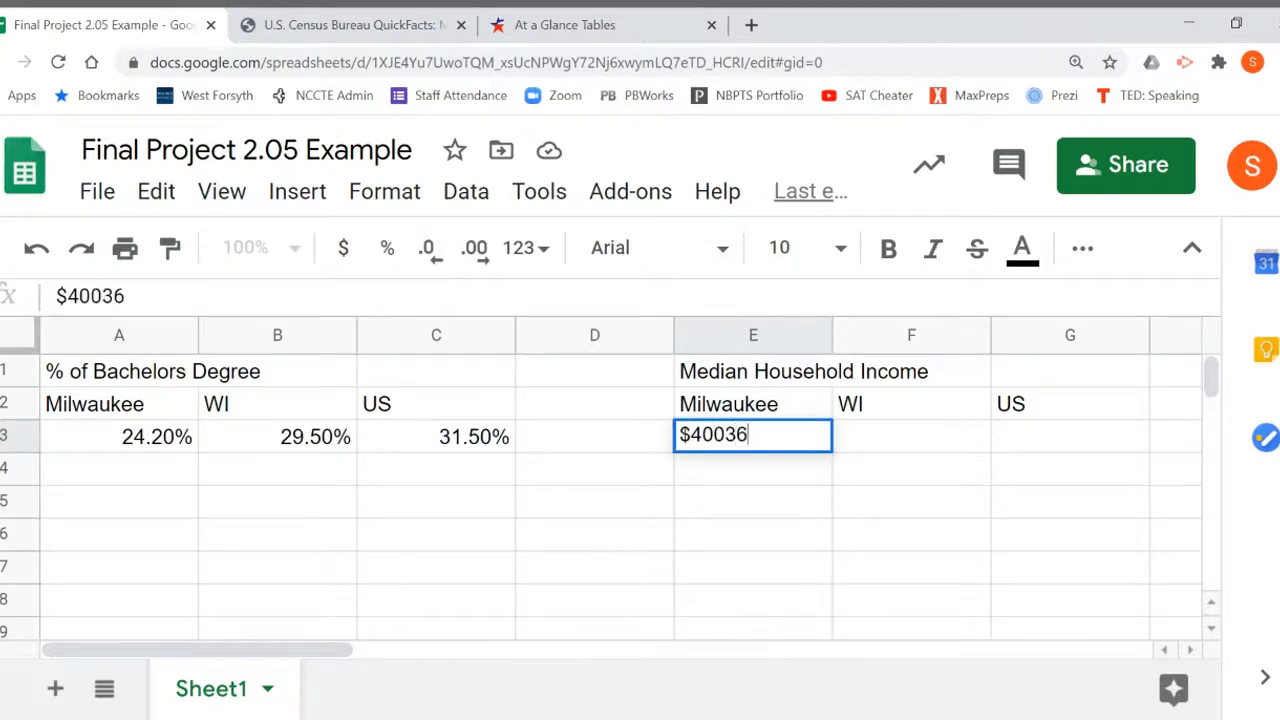
{"action": "key", "text": "Return"}
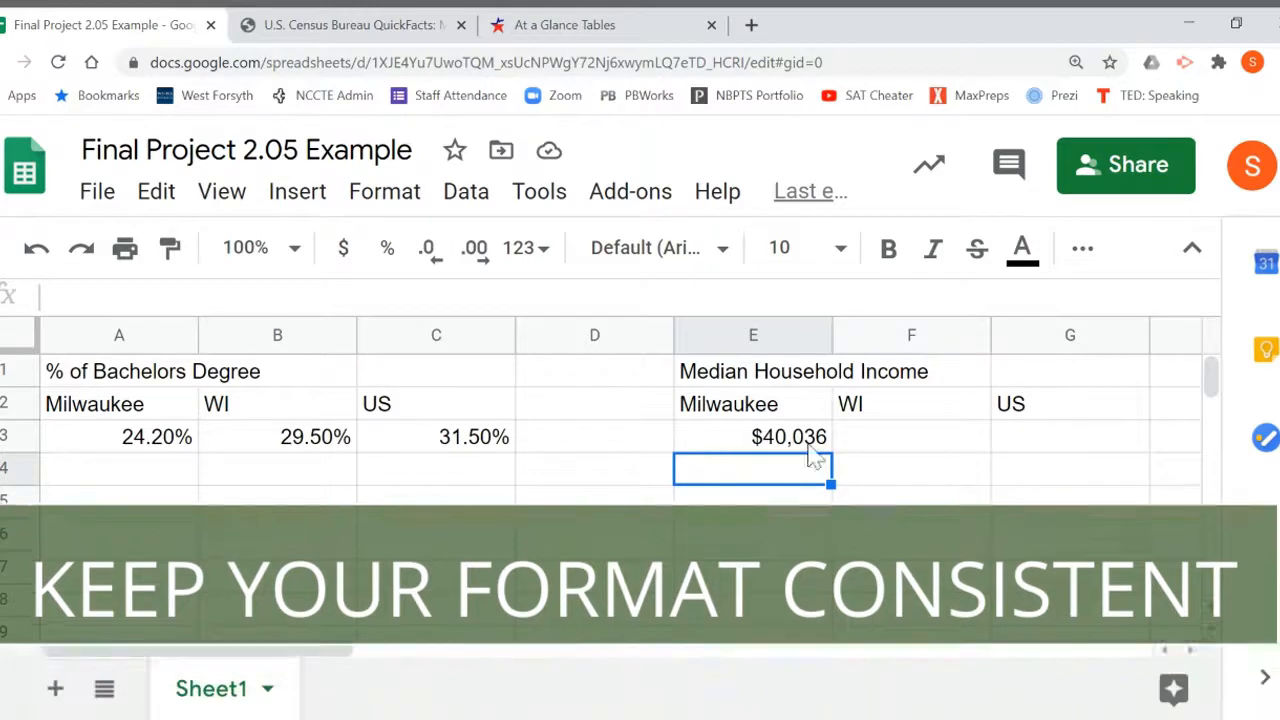
- Look up Wisconsin's median household income in QuickFacts and enter $59,209 in cell F3 of the spreadsheet
{"action": "left_click", "coordinate": [868, 440]}
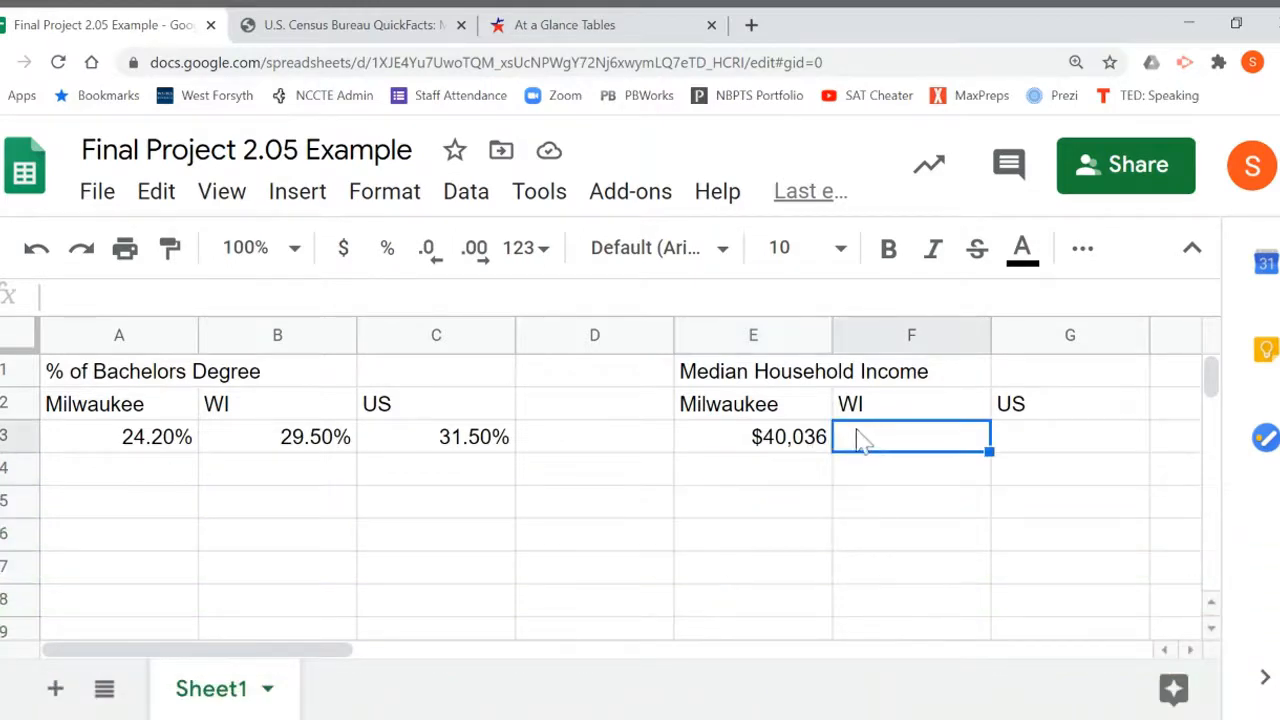
{"action": "left_click", "coordinate": [382, 30]}
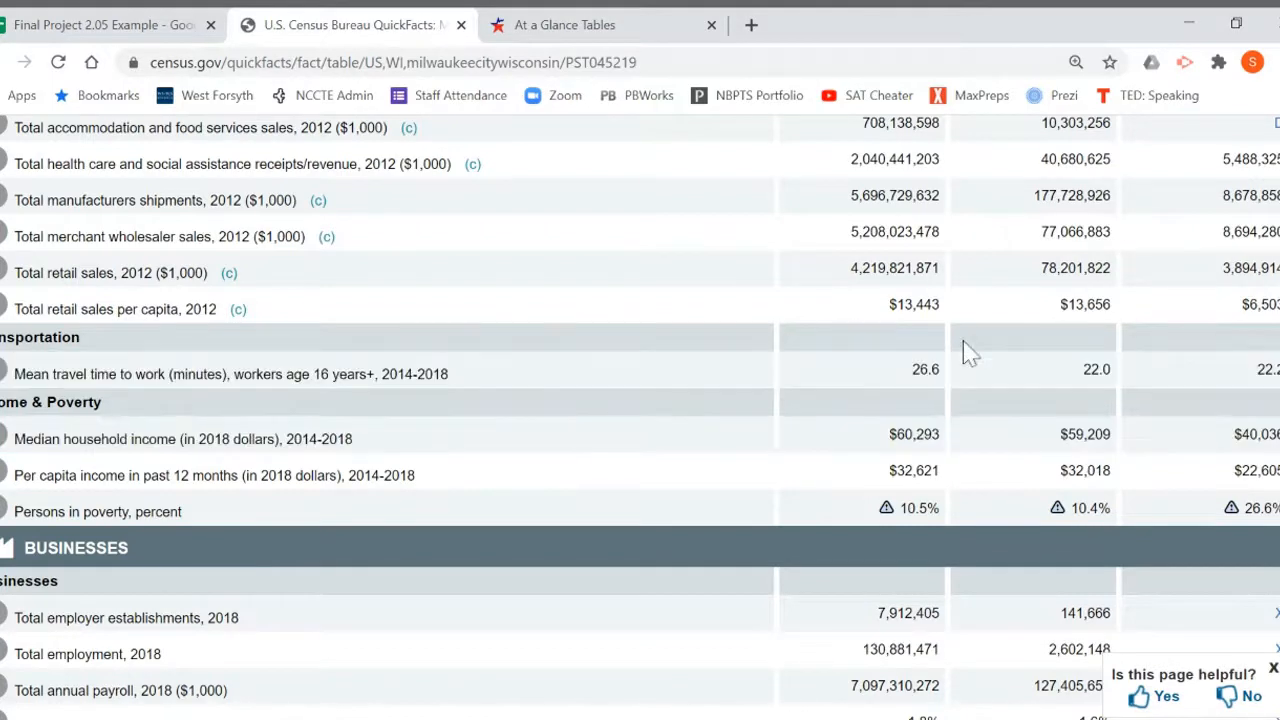
{"action": "left_click", "coordinate": [176, 22]}
{"action": "type", "text": "$"}
{"action": "type", "text": "49"}
{"action": "key", "text": "BackSpace"}
{"action": "key", "text": "BackSpace"}
{"action": "type", "text": "59,209"}
{"action": "key", "text": "Tab"}
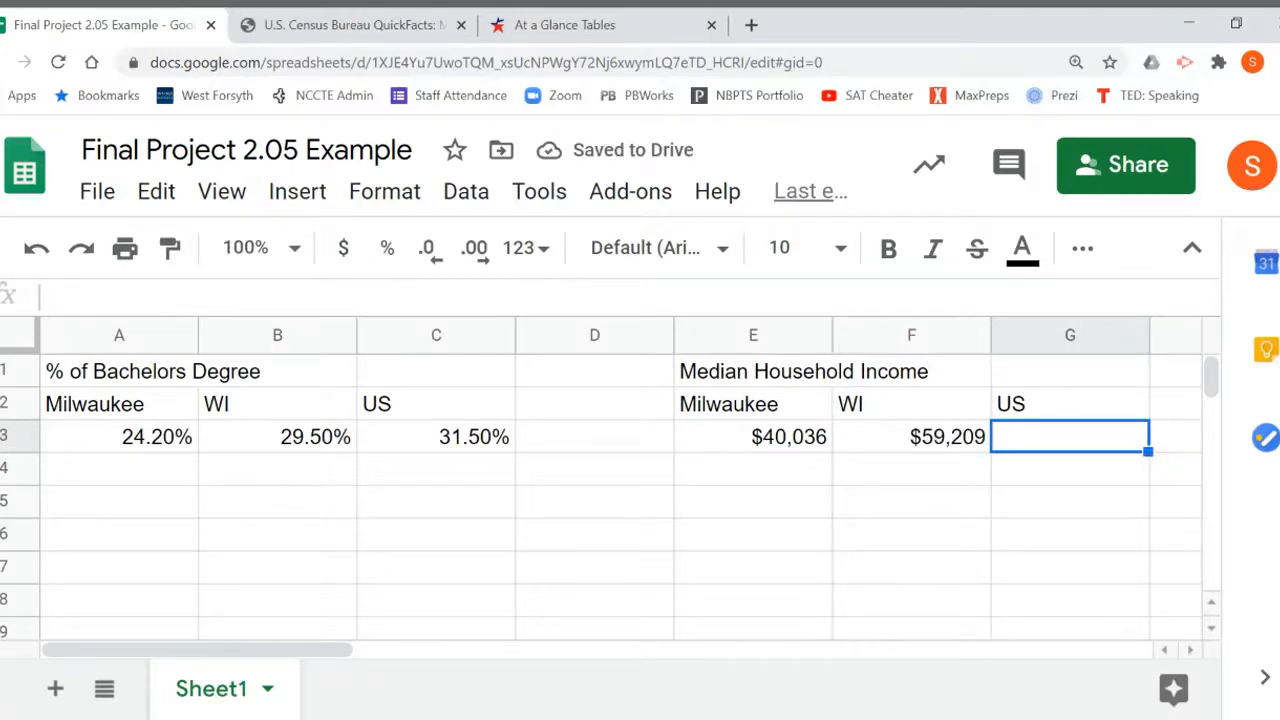
- Look up the United States median household income in QuickFacts and enter $60,293 in cell G3 of the spreadsheet
{"action": "left_click", "coordinate": [362, 28]}
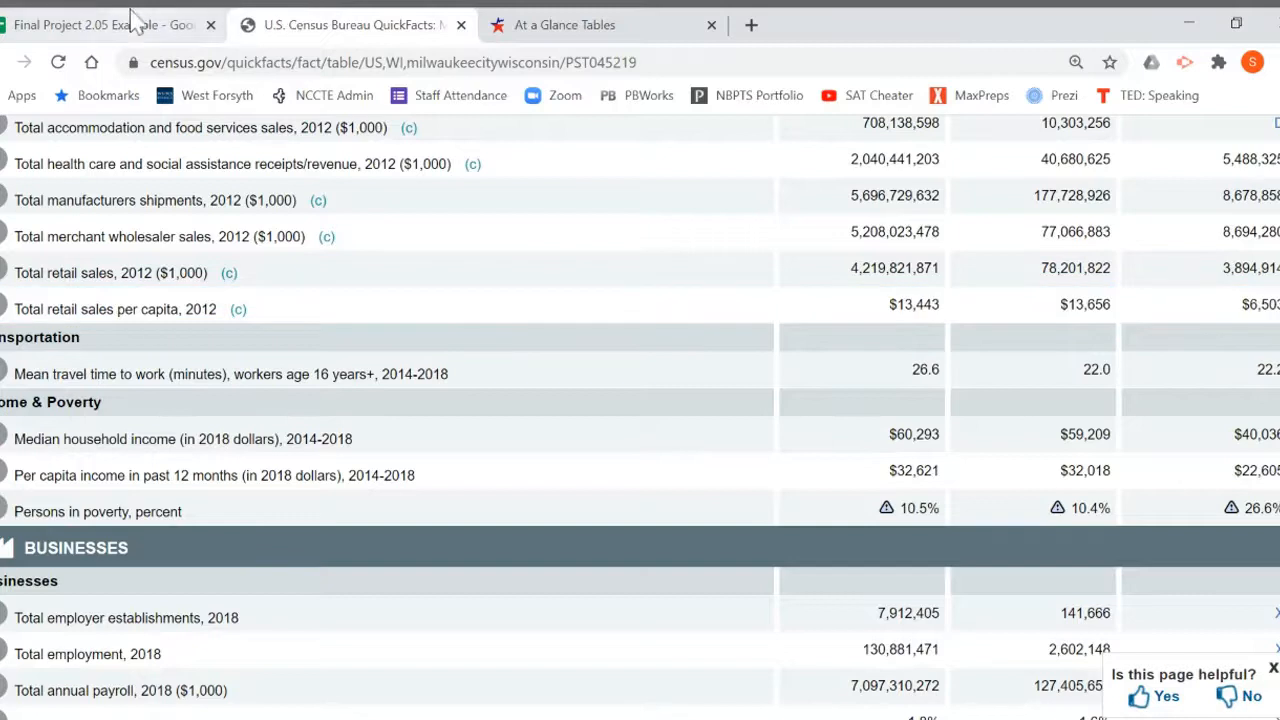
{"action": "left_click", "coordinate": [130, 18]}
{"action": "type", "text": "$60,293"}
{"action": "key", "text": "Return"}
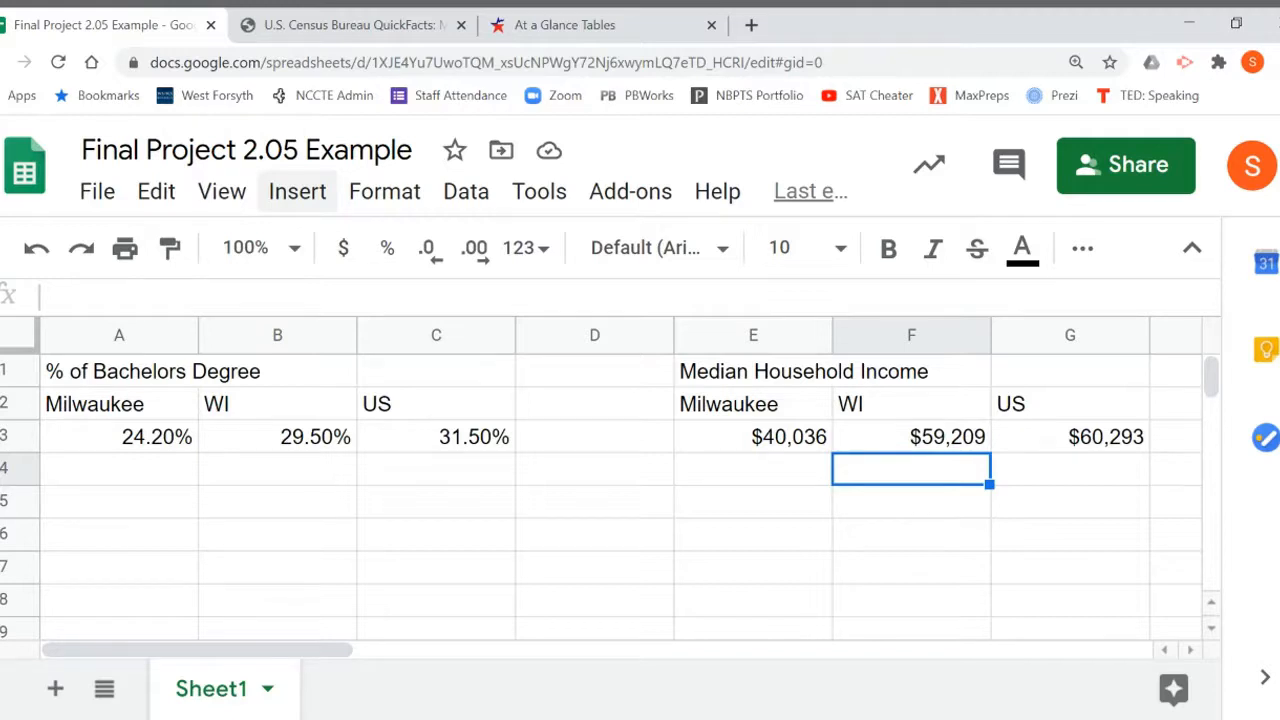
- Insert a column chart from the income labels and values in cells E2:G3
{"action": "key", "text": "ctrl+minus"}
{"action": "key", "text": "ctrl+minus"}
{"action": "key", "text": "ctrl+minus"}
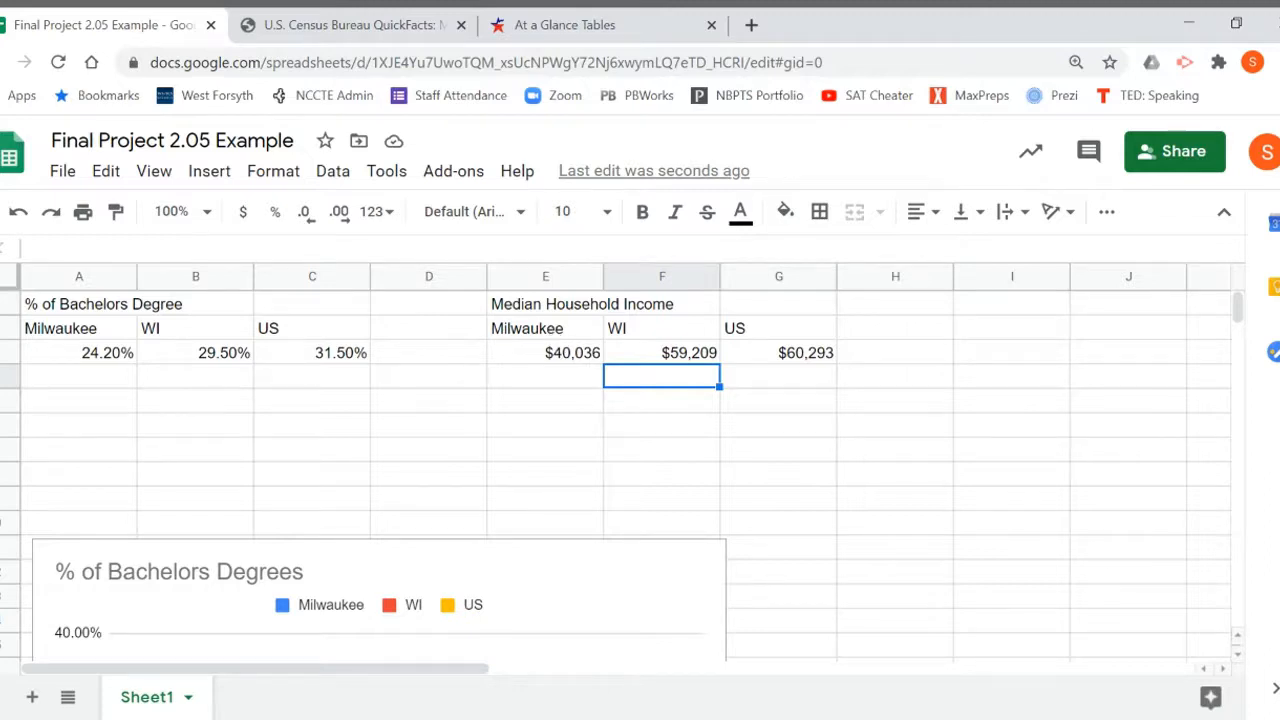
{"action": "left_click", "coordinate": [550, 336]}
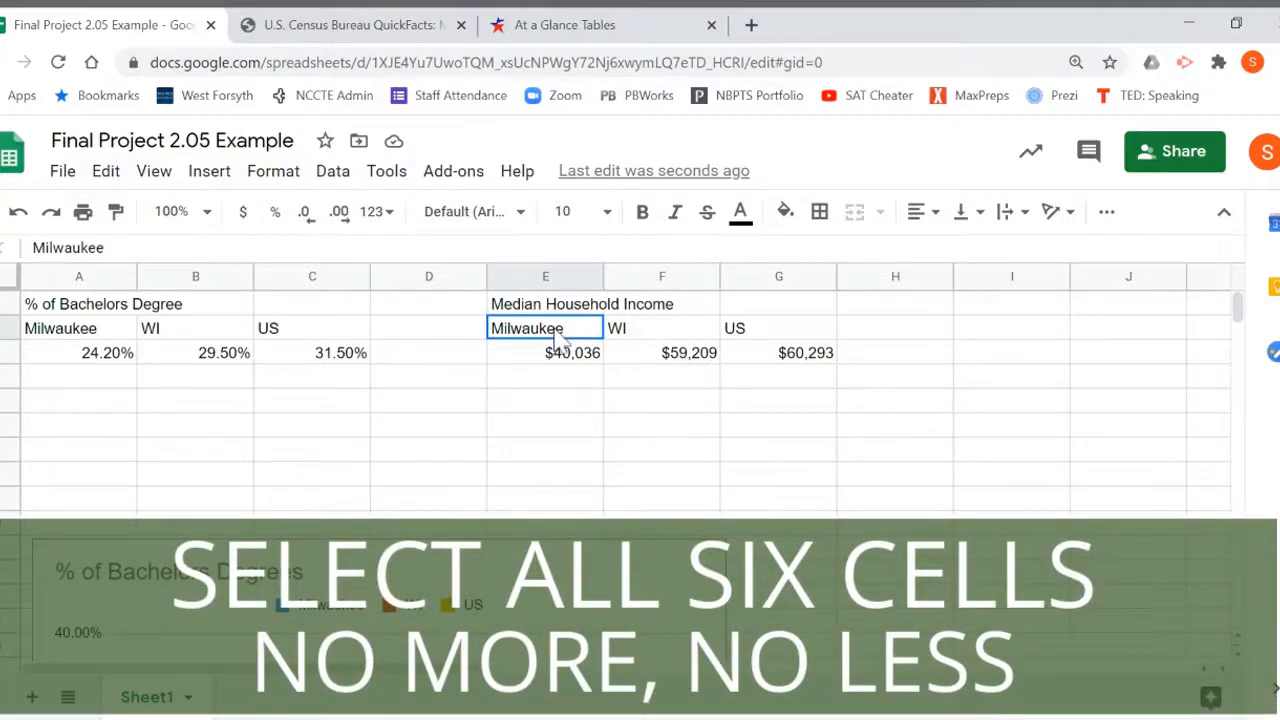
{"action": "left_click_drag", "start_coordinate": [558, 338], "coordinate": [760, 364]}
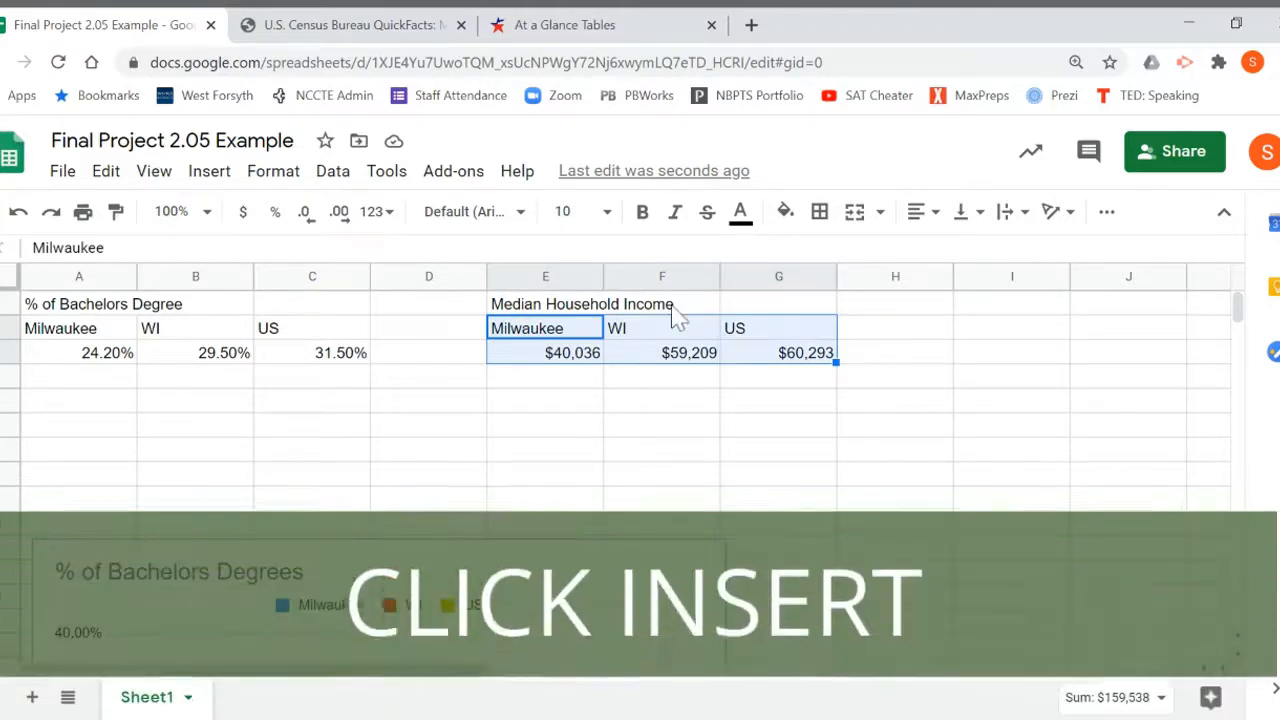
{"action": "left_click", "coordinate": [220, 179]}
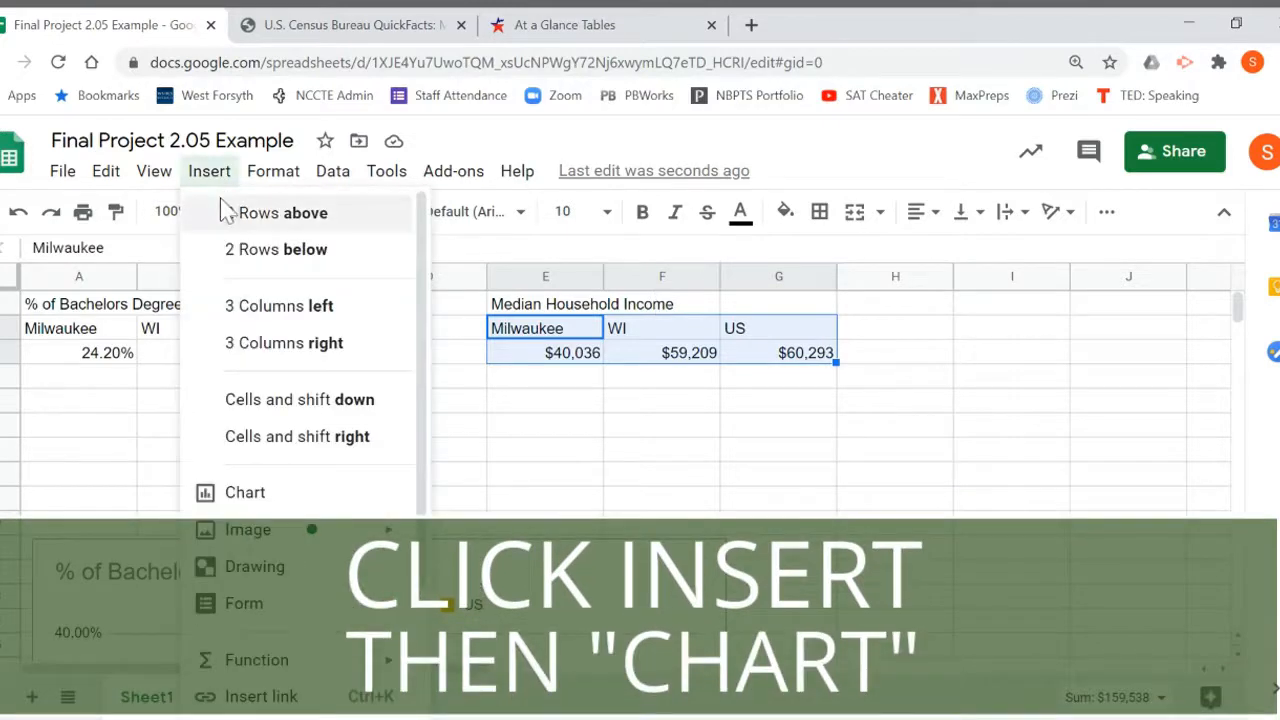
{"action": "left_click", "coordinate": [287, 504]}
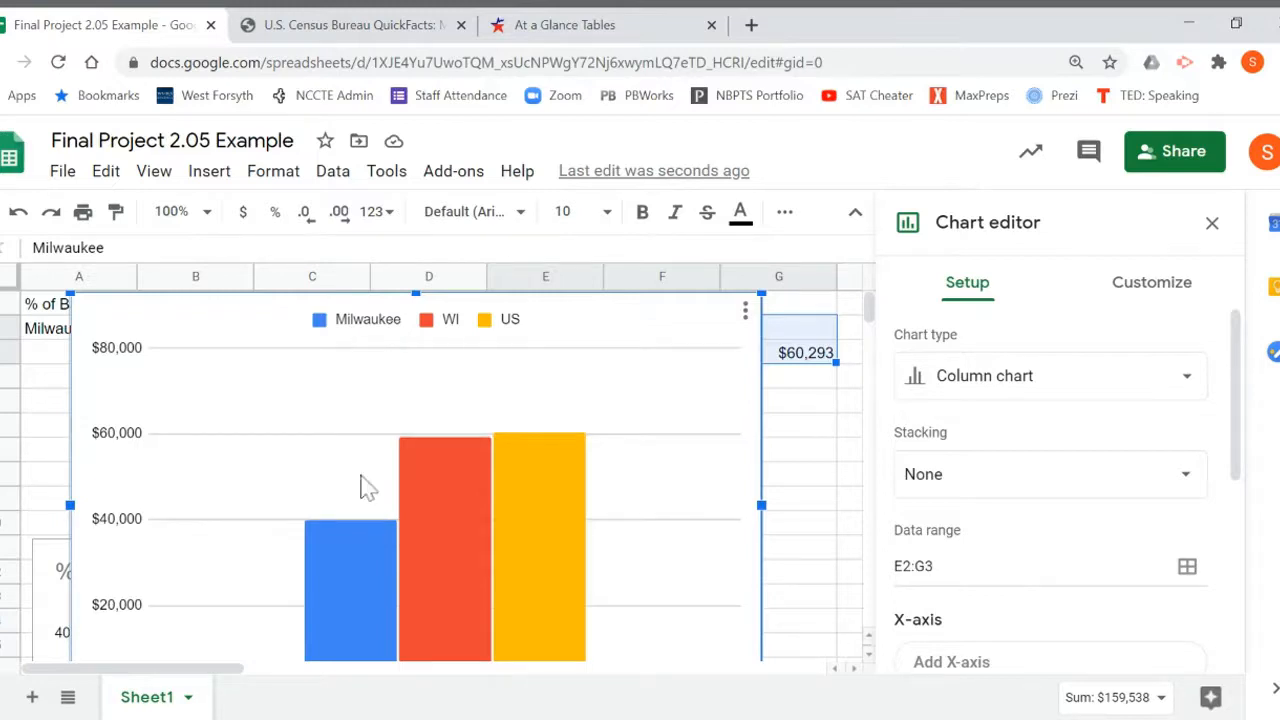
- Title the new chart "Median Household Income" and move it below the data tables, with its top edge level with the bachelor's degree chart
{"action": "left_click_drag", "start_coordinate": [171, 334], "coordinate": [251, 347]}
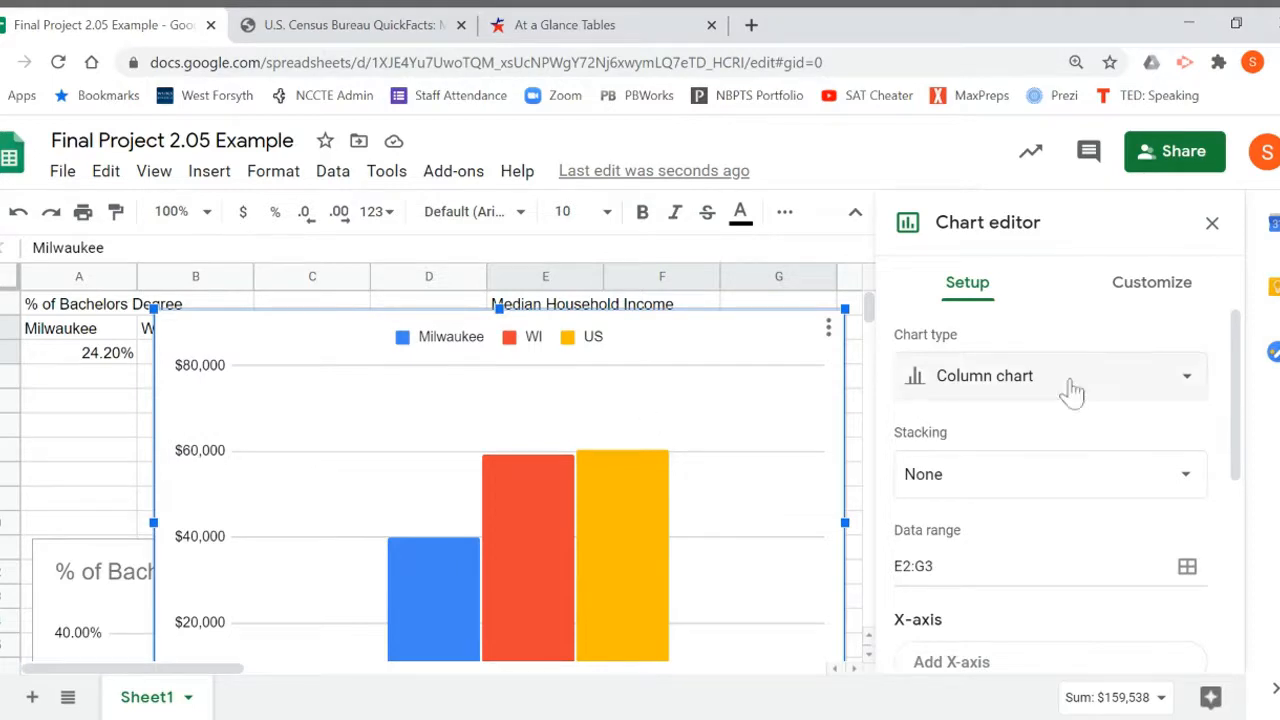
{"action": "left_click", "coordinate": [1156, 285]}
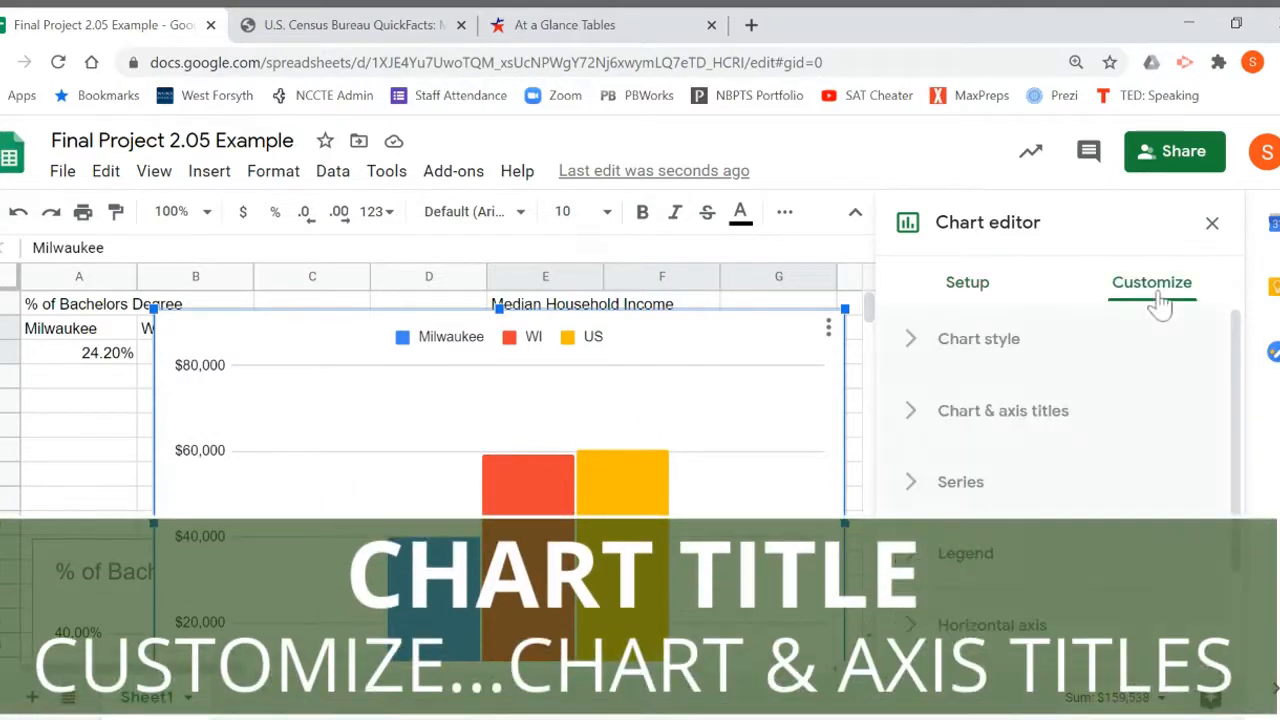
{"action": "left_click", "coordinate": [1018, 425]}
{"action": "left_click", "coordinate": [1010, 582]}
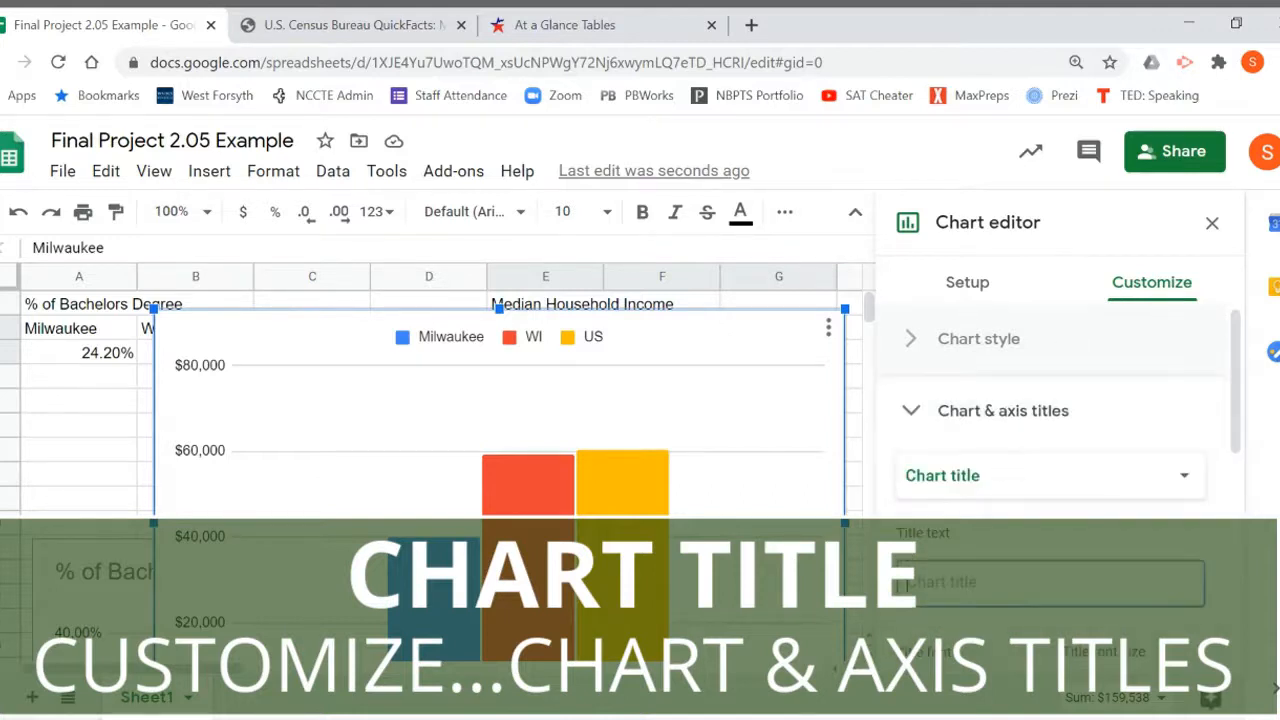
{"action": "type", "text": "Median Household Income"}
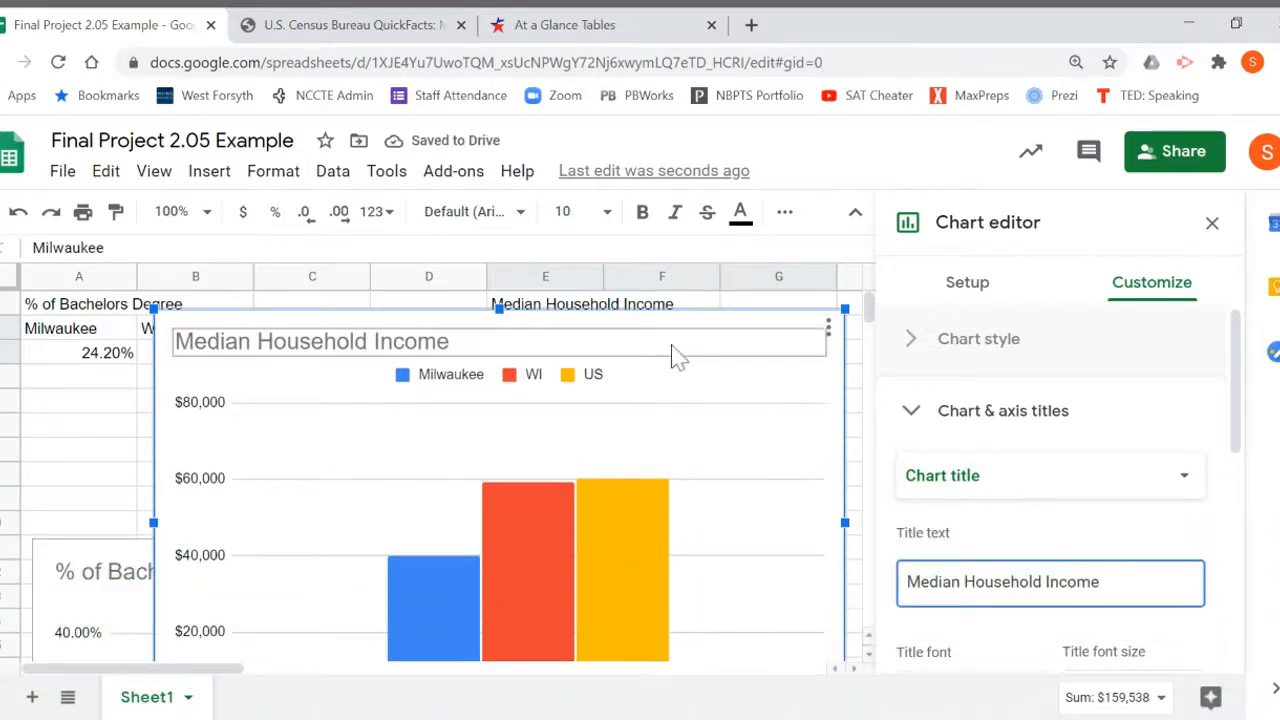
{"action": "left_click_drag", "start_coordinate": [752, 383], "coordinate": [800, 607]}
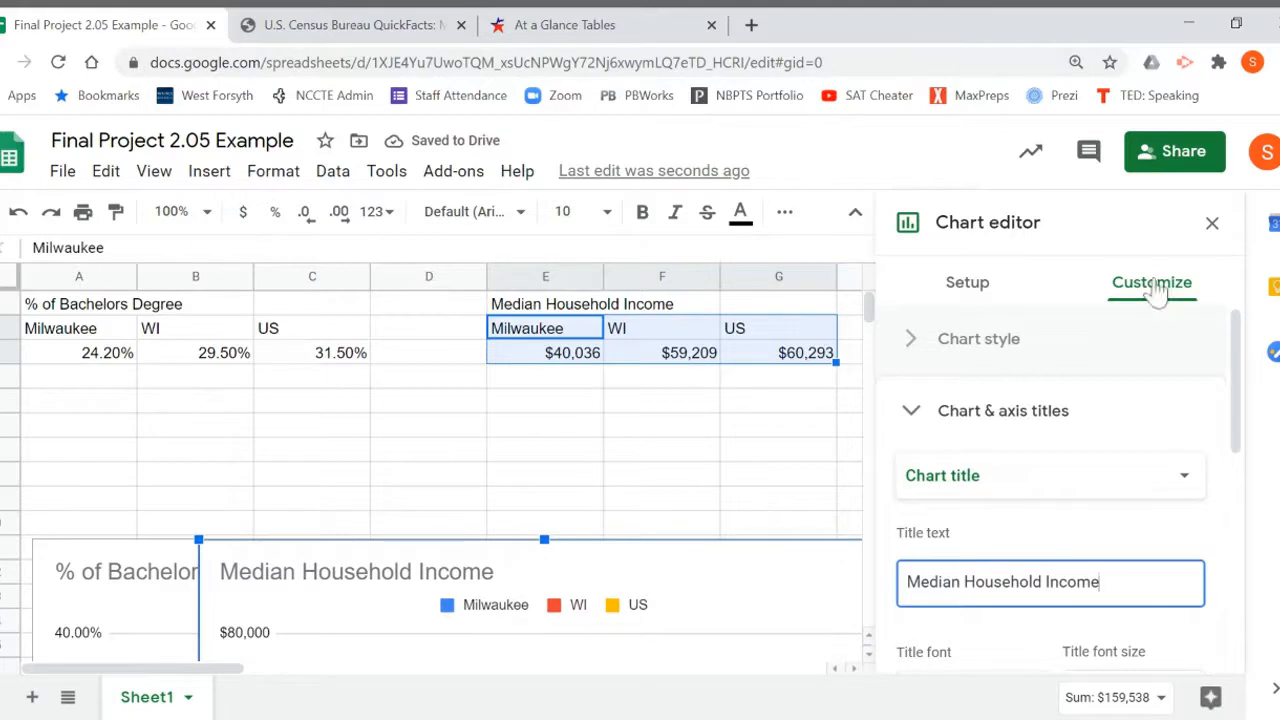
{"action": "left_click", "coordinate": [1216, 230]}
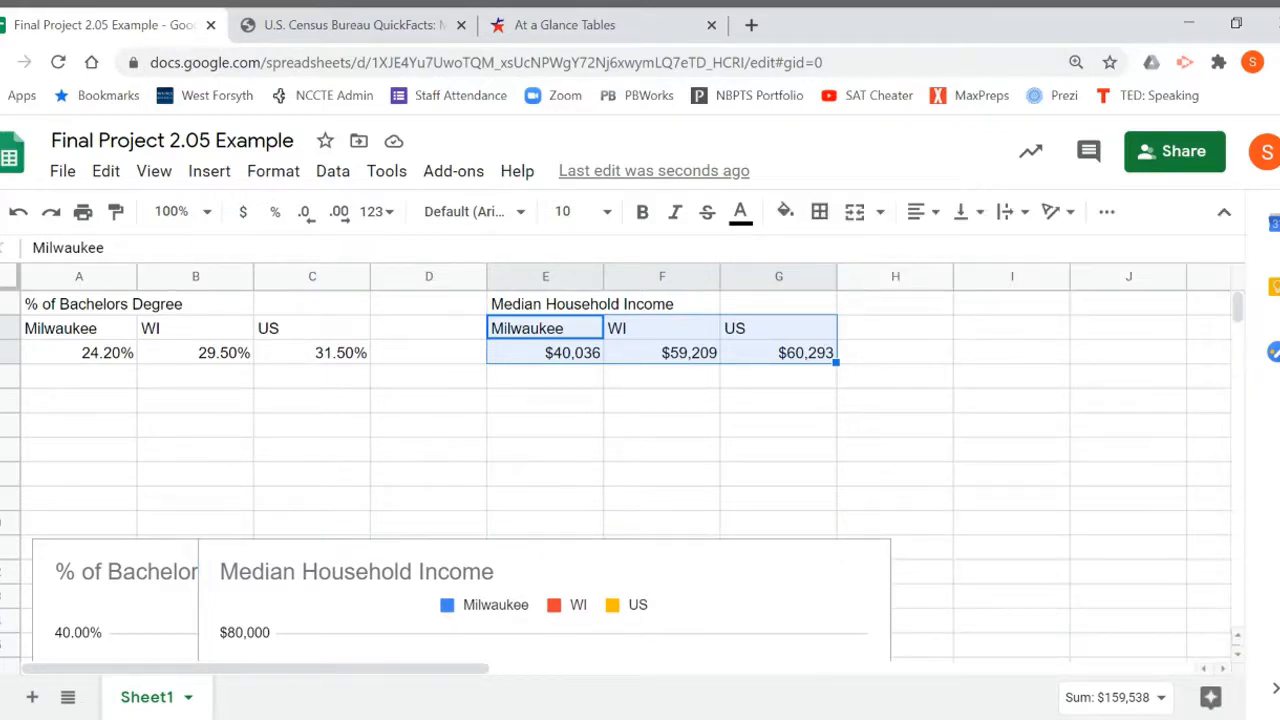
- Enter the heading "Unemployment Rate" in cell I1, one blank column after the median household income table
{"action": "key", "text": "ctrl+plus"}
{"action": "key", "text": "ctrl+plus"}
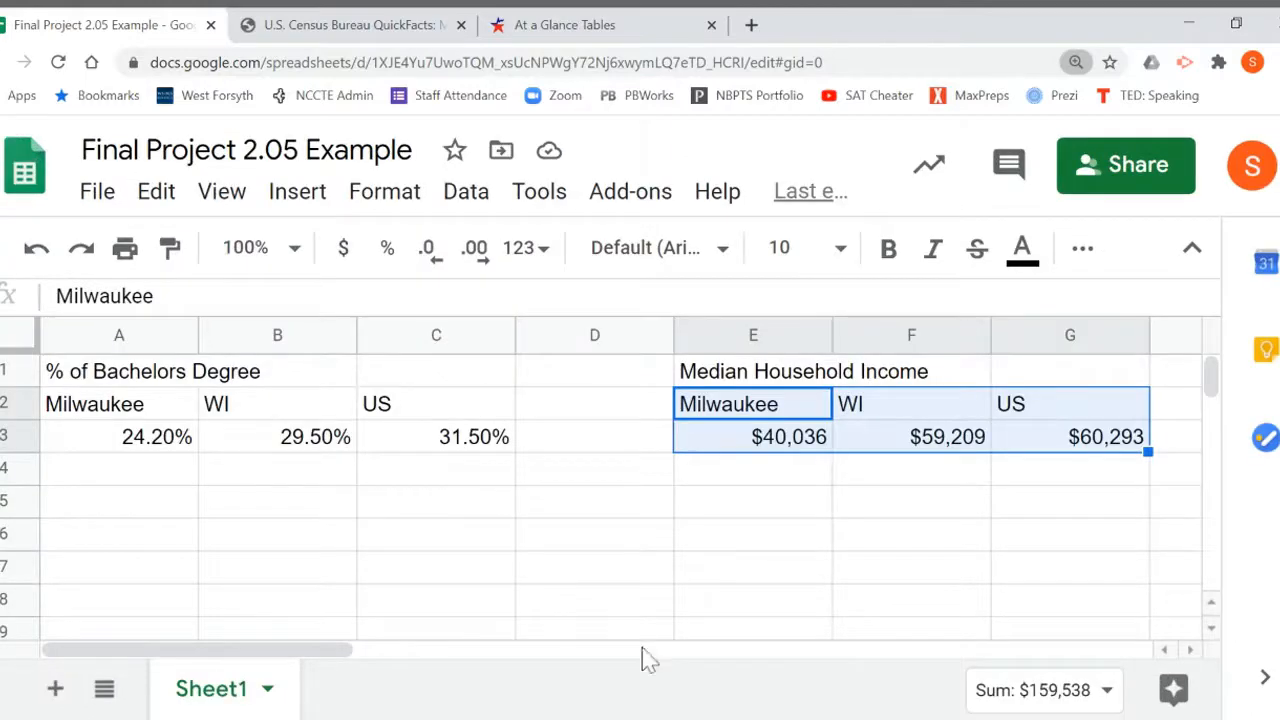
{"action": "left_click_drag", "start_coordinate": [343, 657], "coordinate": [546, 647]}
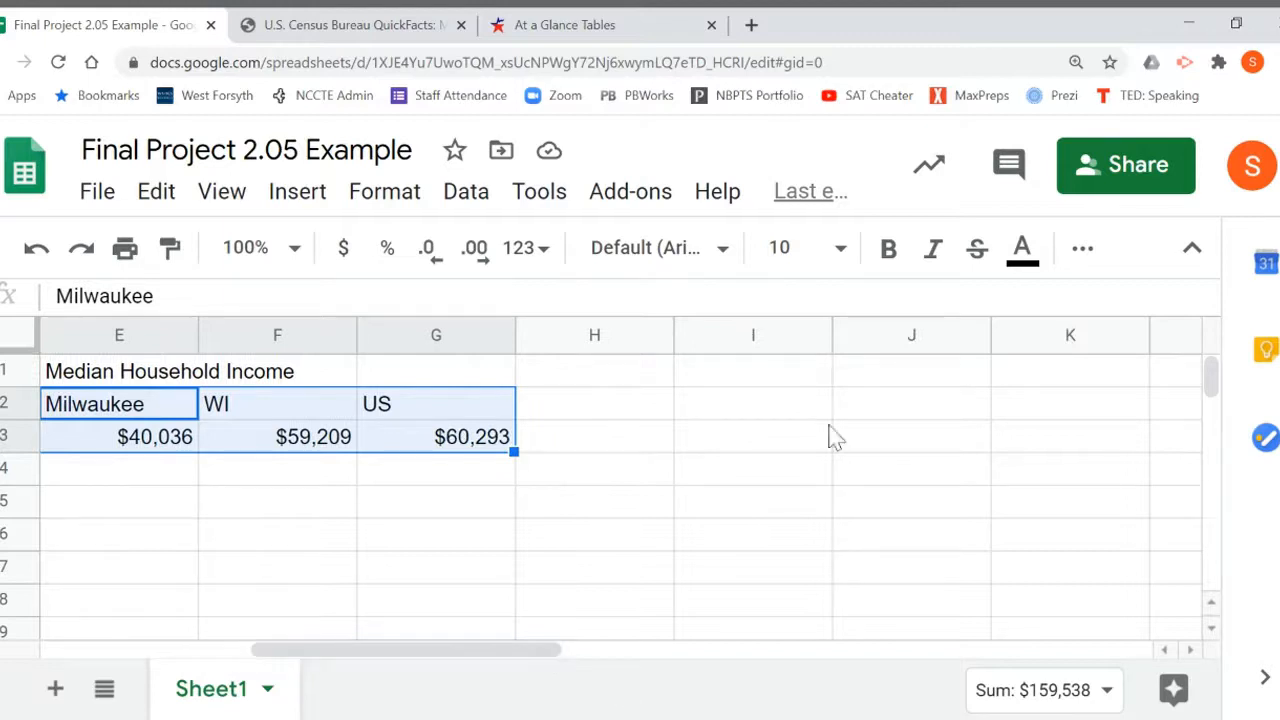
{"action": "left_click", "coordinate": [806, 386]}
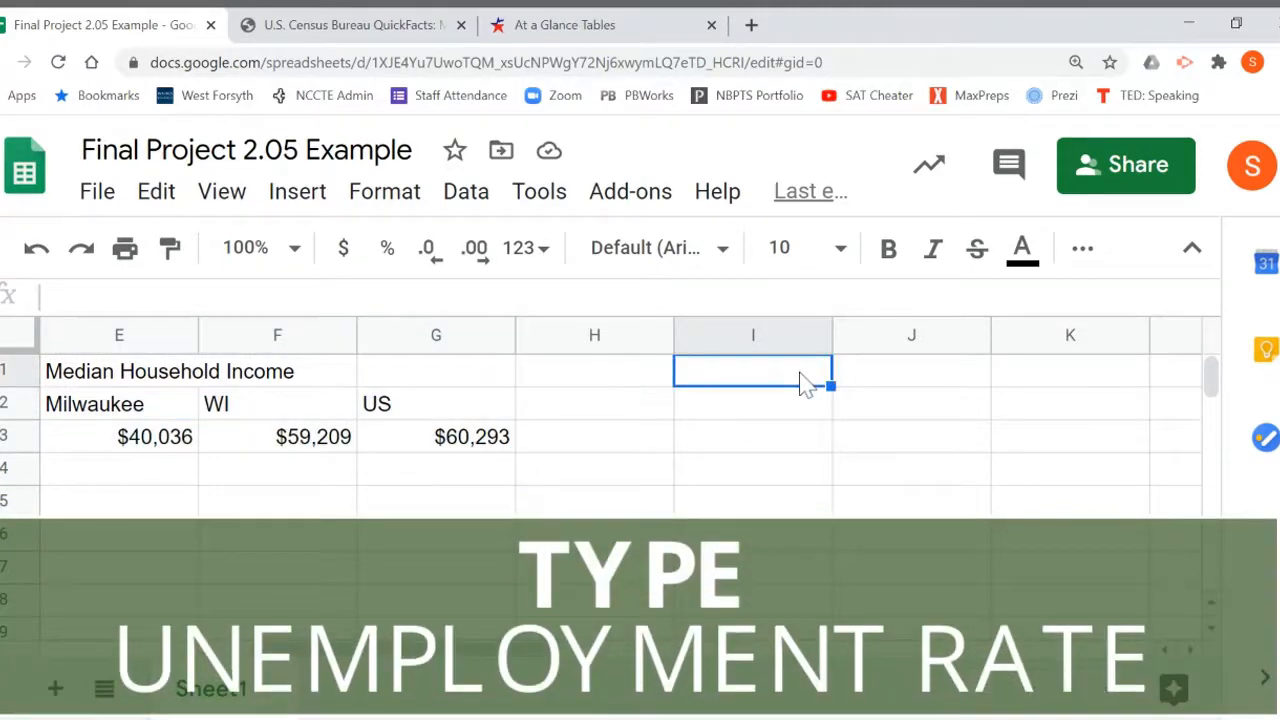
{"action": "type", "text": "Unec"}
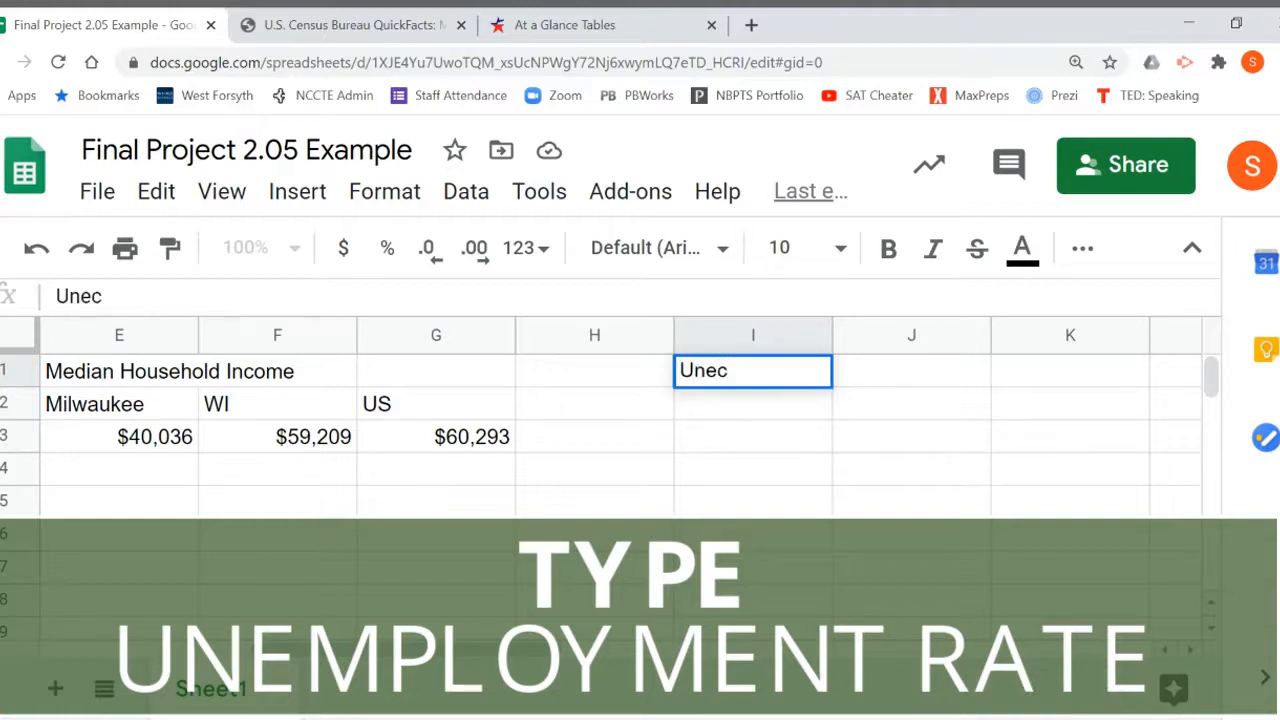
{"action": "key", "text": "BackSpace"}
{"action": "type", "text": "mplo"}
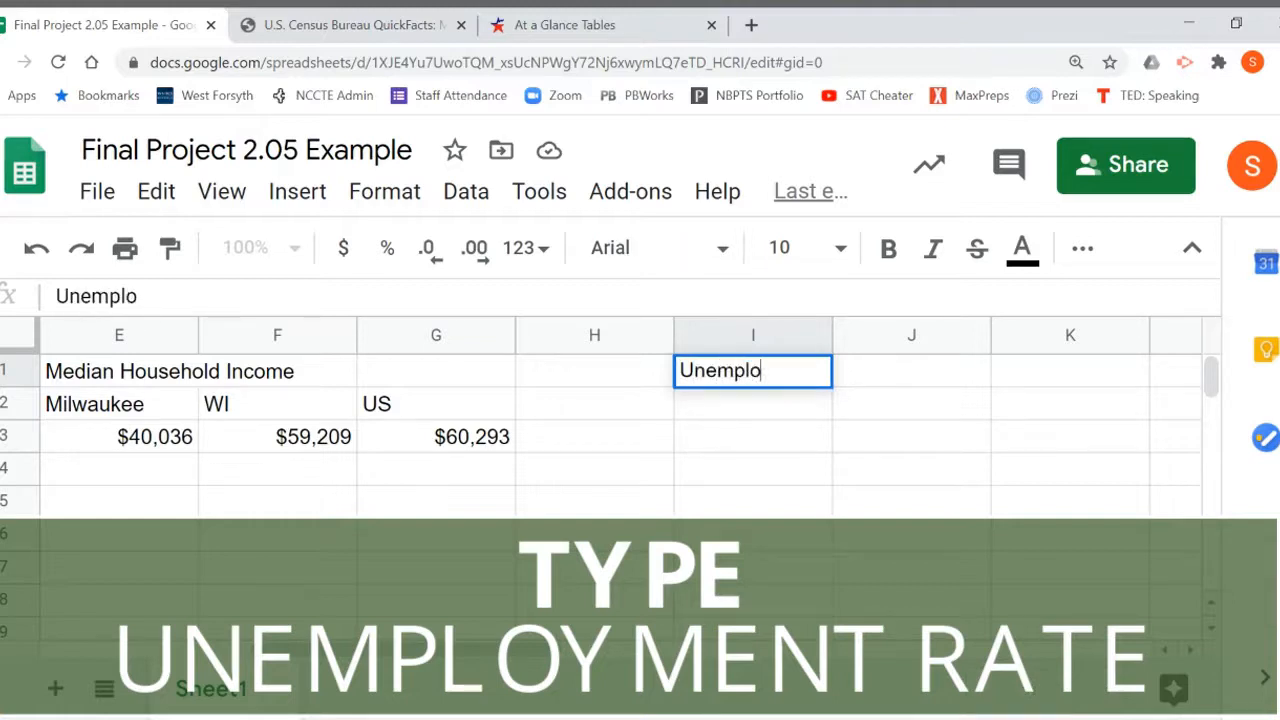
{"action": "type", "text": "yment Rate"}
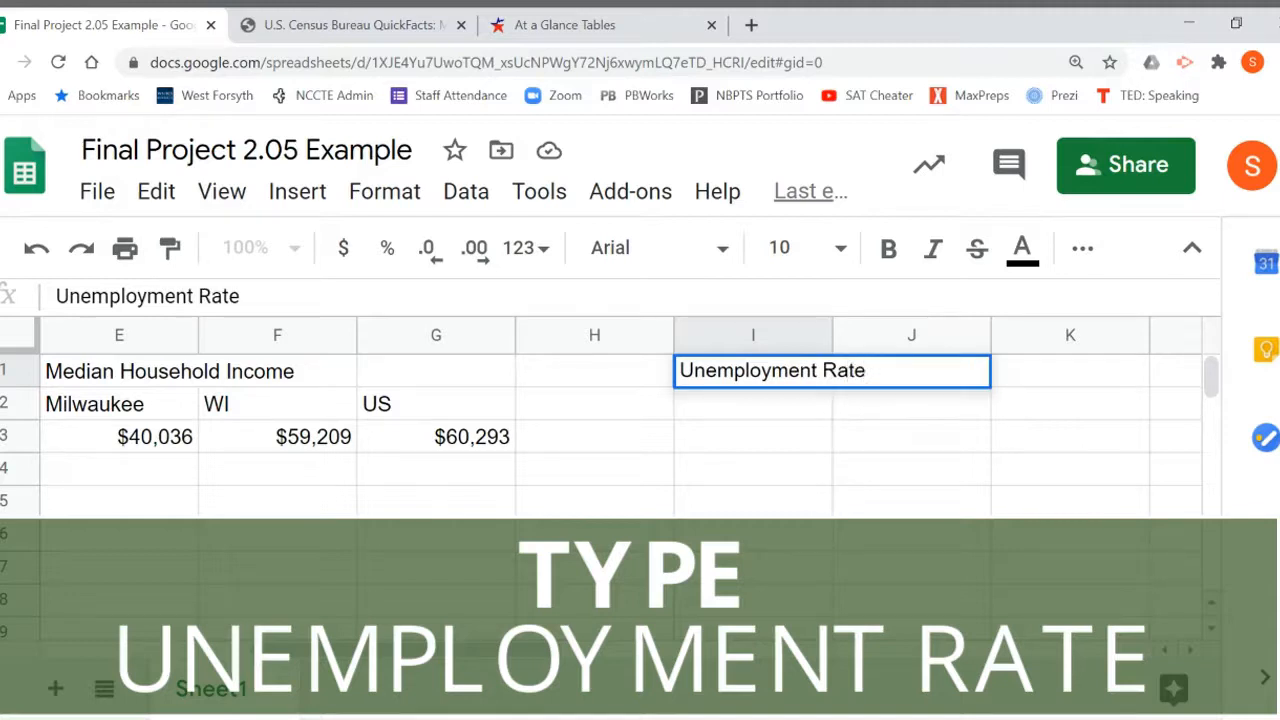
{"action": "key", "text": "Return"}
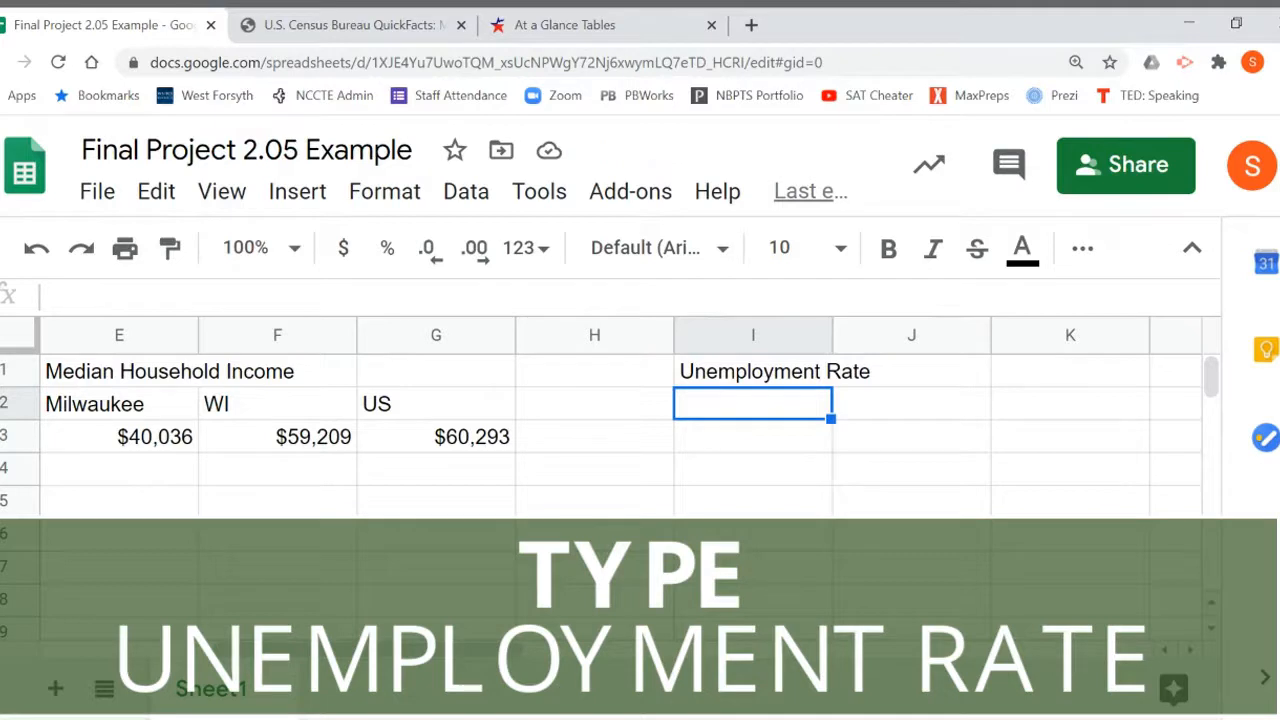
- Enter the labels Milwaukee, WI and US in cells I2, J2 and K2 under the unemployment heading
{"action": "type", "text": "Milwaukee"}
{"action": "key", "text": "Tab"}
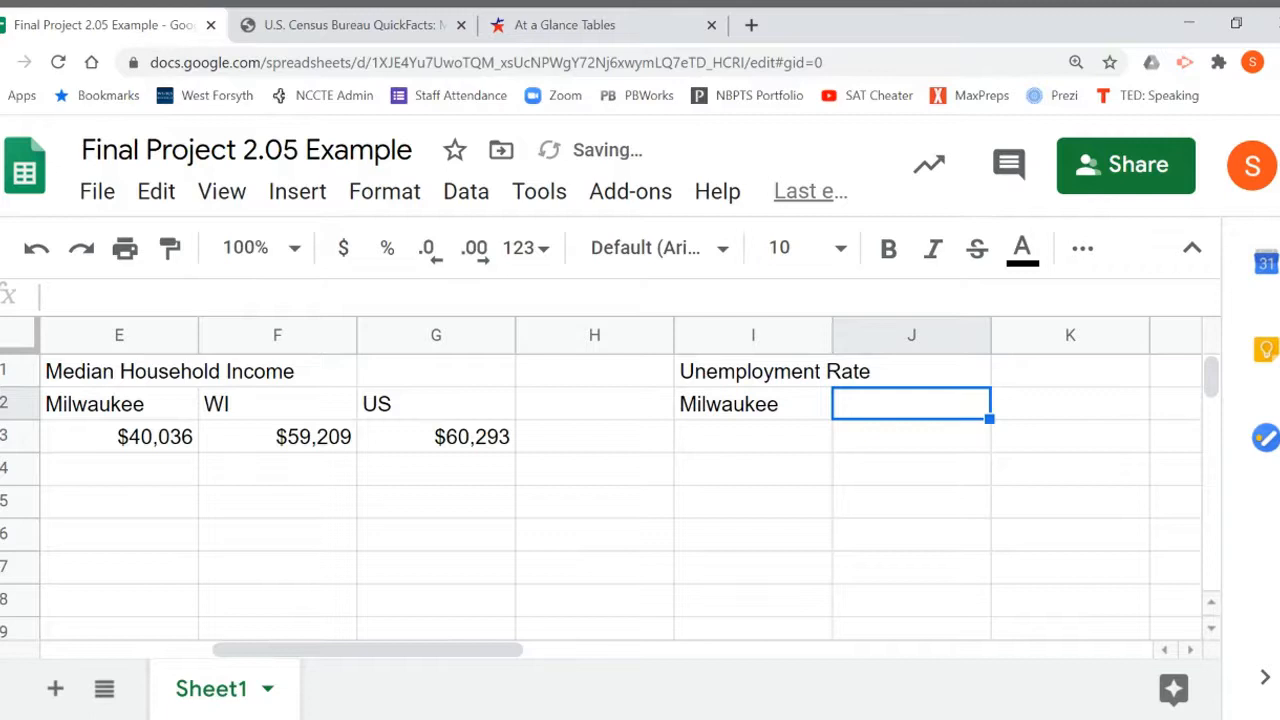
{"action": "type", "text": "WI"}
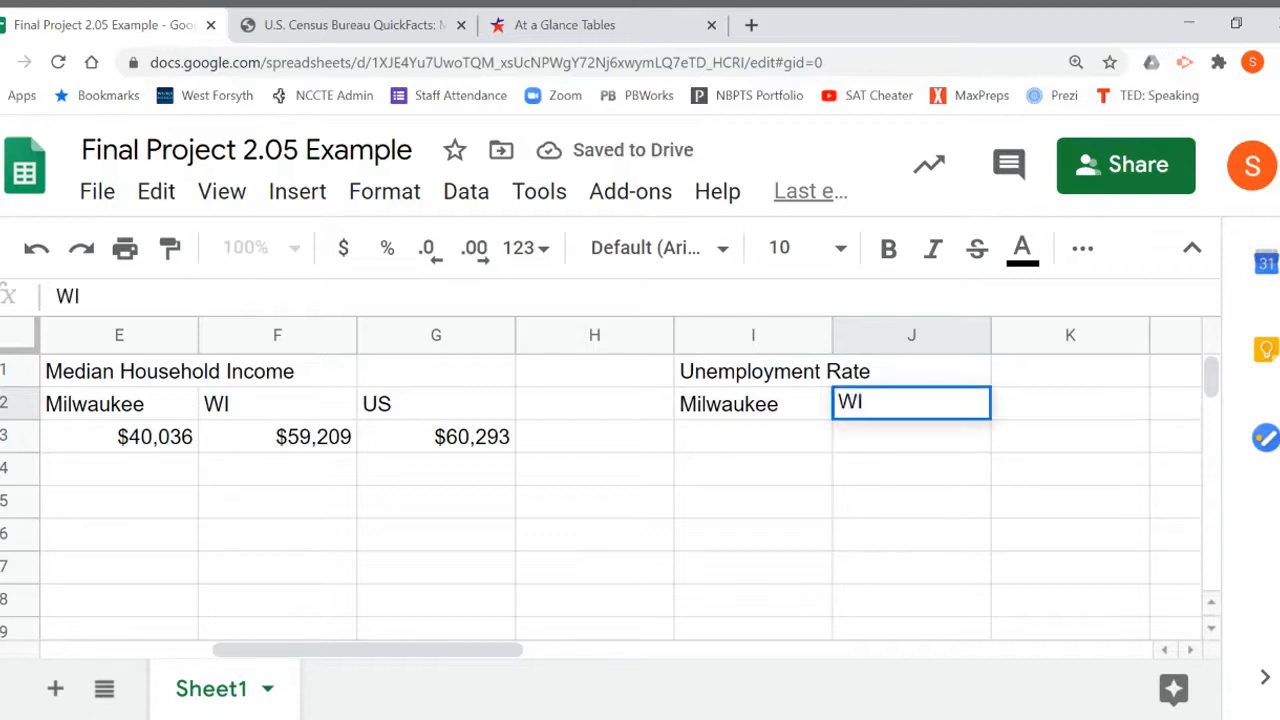
{"action": "key", "text": "Tab"}
{"action": "type", "text": "US"}
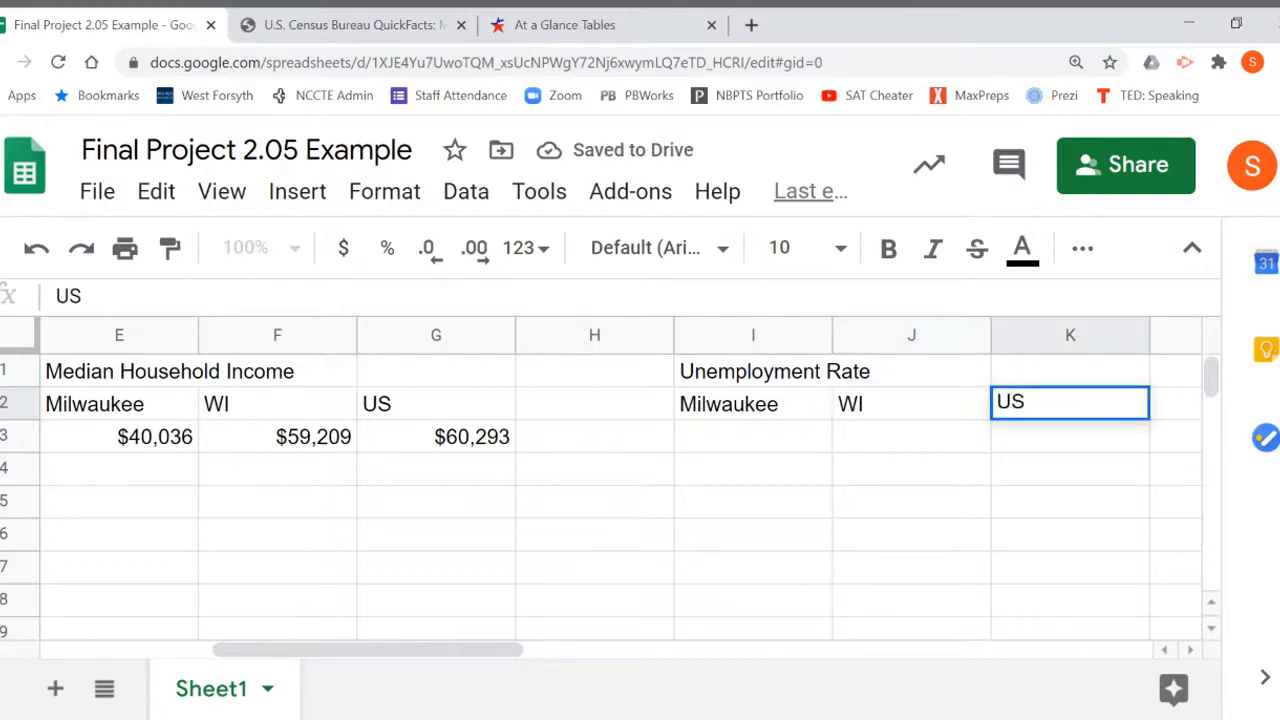
{"action": "key", "text": "Return"}
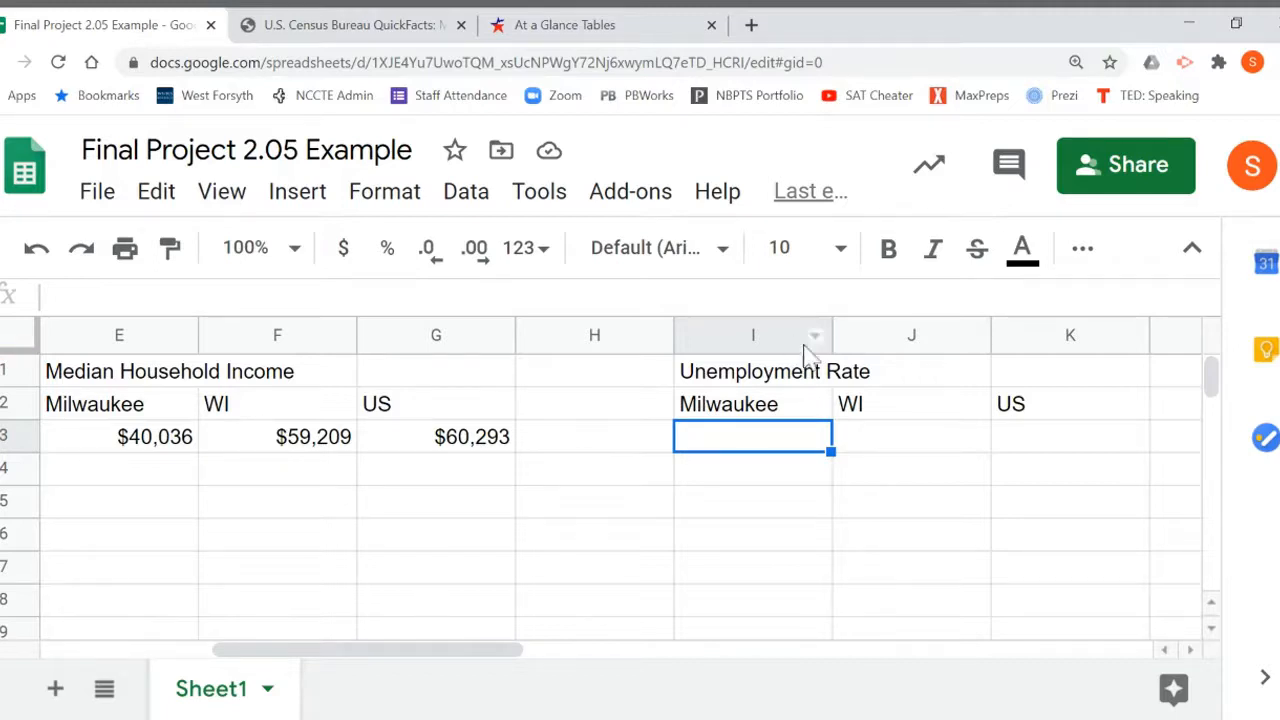
- Switch to the Bureau of Labor Statistics Economy at a Glance page and look up the U.S. economy's September 2020 unemployment rate
{"action": "left_click", "coordinate": [617, 30]}
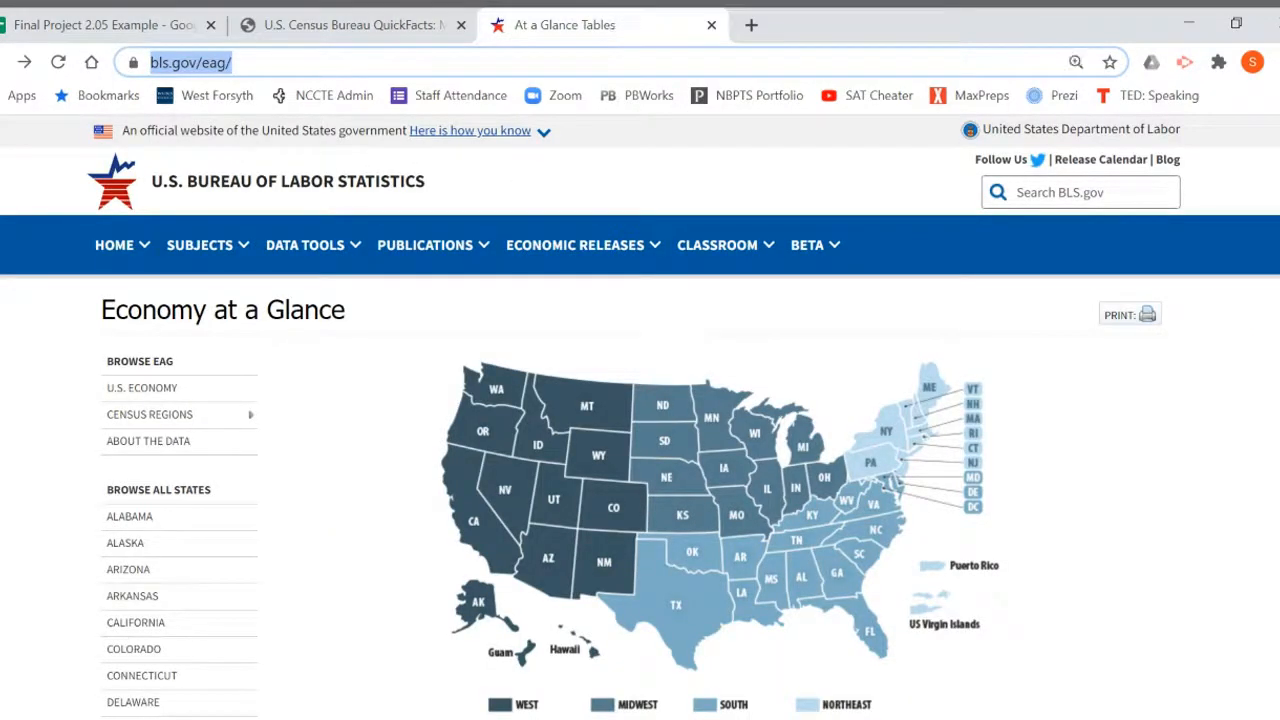
{"action": "key", "text": "ctrl+plus"}
{"action": "key", "text": "ctrl+plus"}
{"action": "key", "text": "ctrl+plus"}
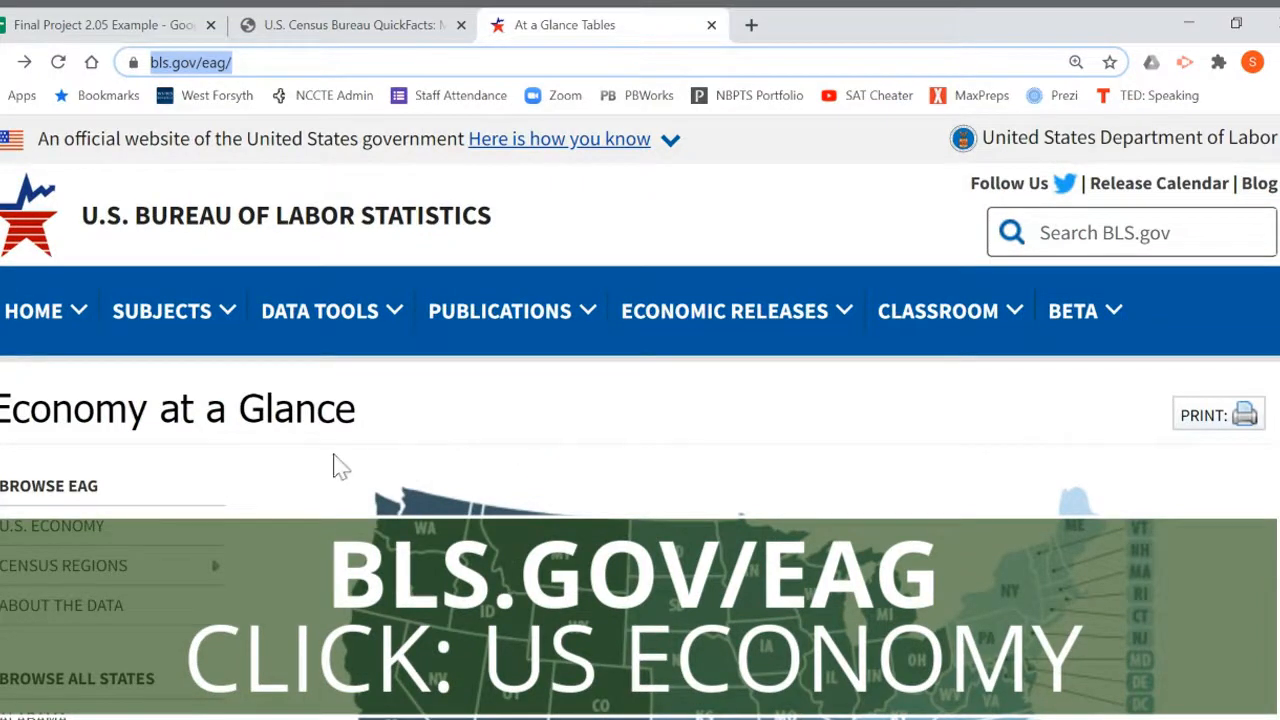
{"action": "scroll", "coordinate": [330, 471], "scroll_direction": "down", "scroll_amount": 1}
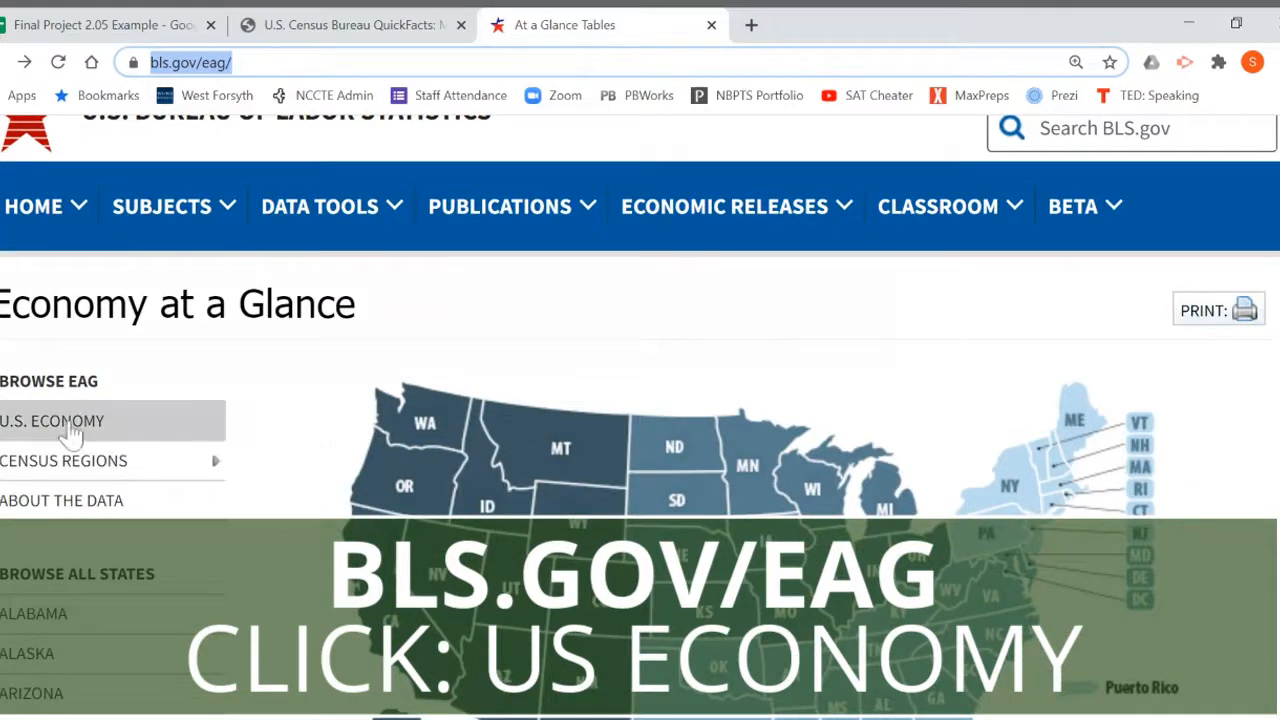
{"action": "left_click", "coordinate": [70, 428]}
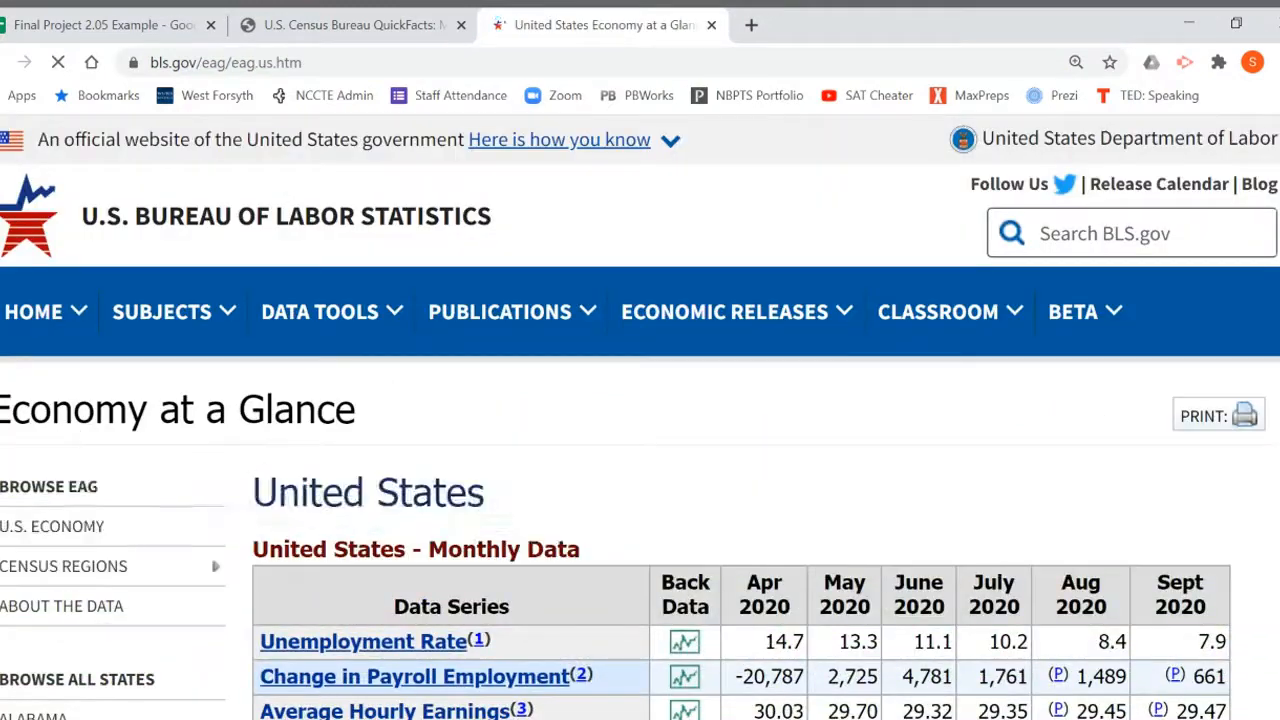
{"action": "scroll", "coordinate": [690, 472], "scroll_direction": "down", "scroll_amount": 1}
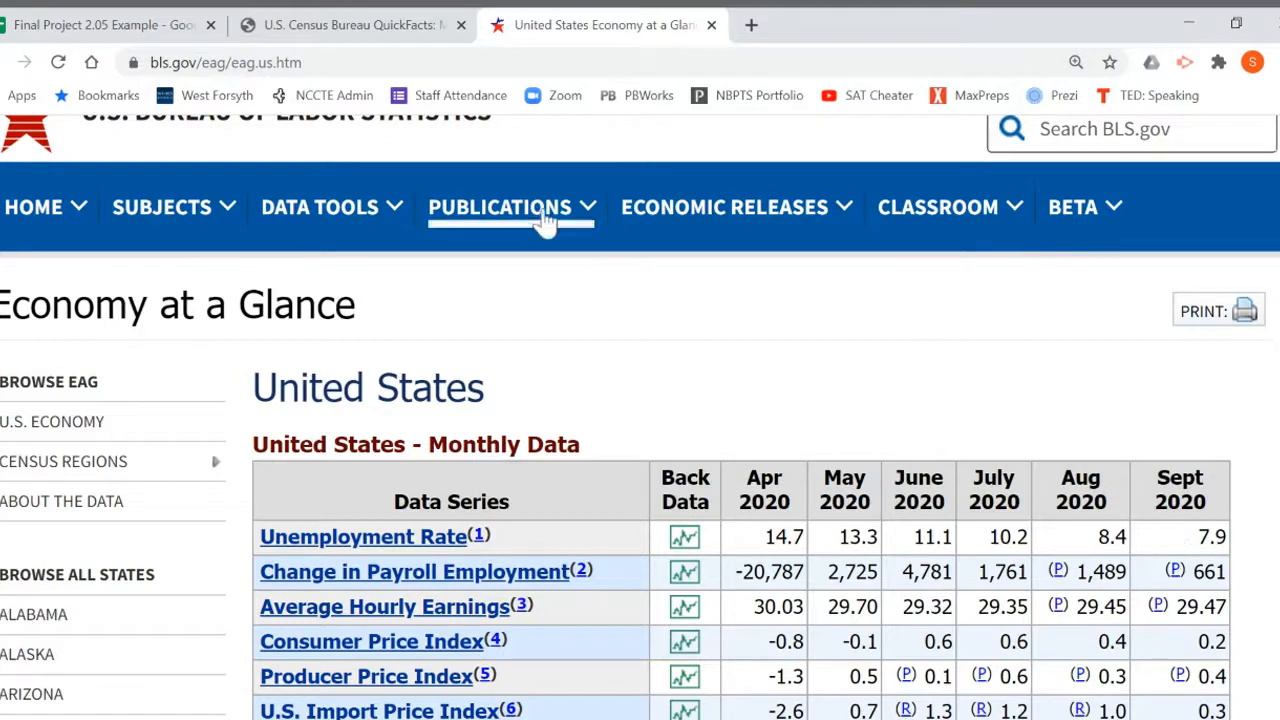
- Return to the spreadsheet and enter 7.9% as the US unemployment rate in cell K3
{"action": "left_click", "coordinate": [177, 24]}
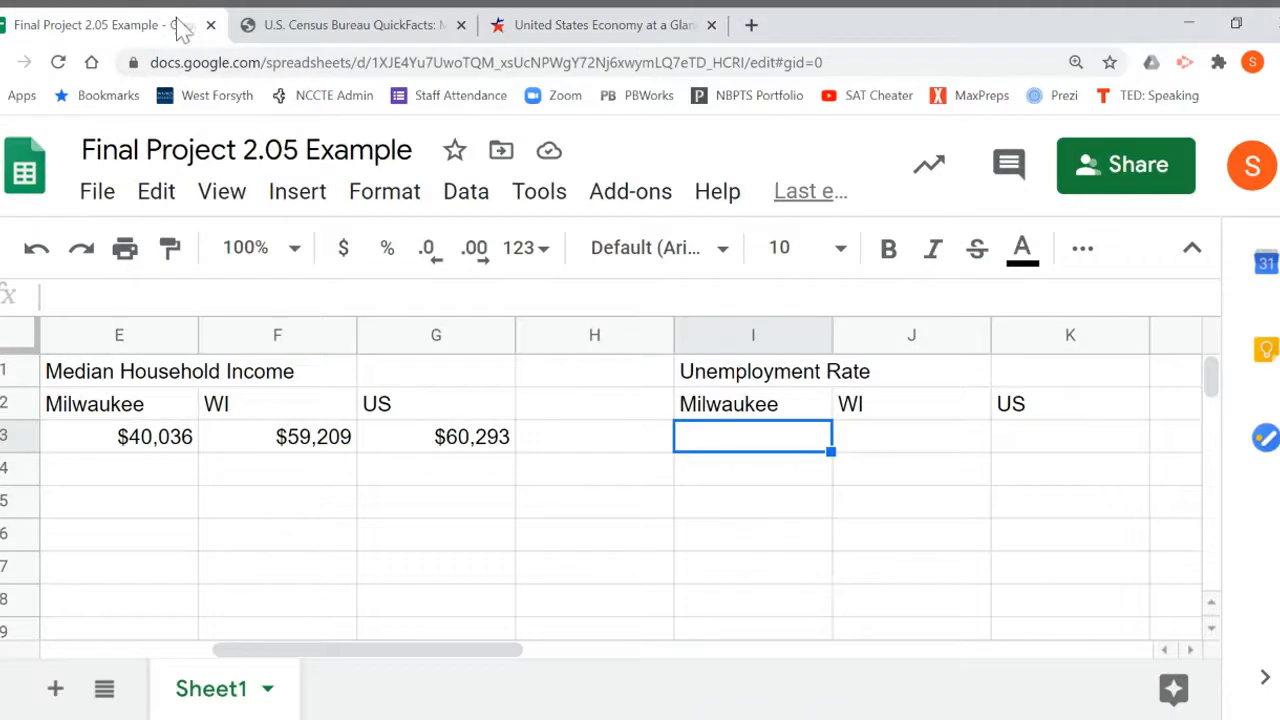
{"action": "left_click", "coordinate": [1076, 449]}
{"action": "type", "text": "7"}
{"action": "type", "text": ".5"}
{"action": "key", "text": "BackSpace"}
{"action": "type", "text": "9%"}
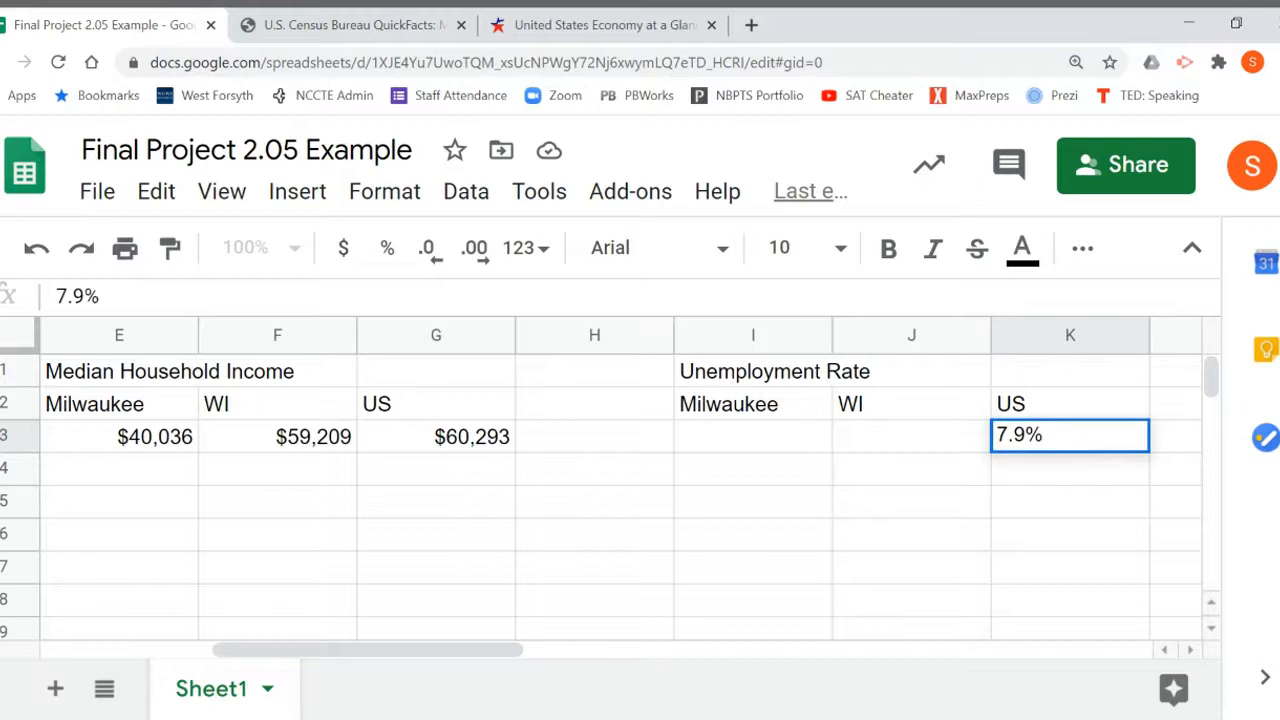
{"action": "key", "text": "Left"}
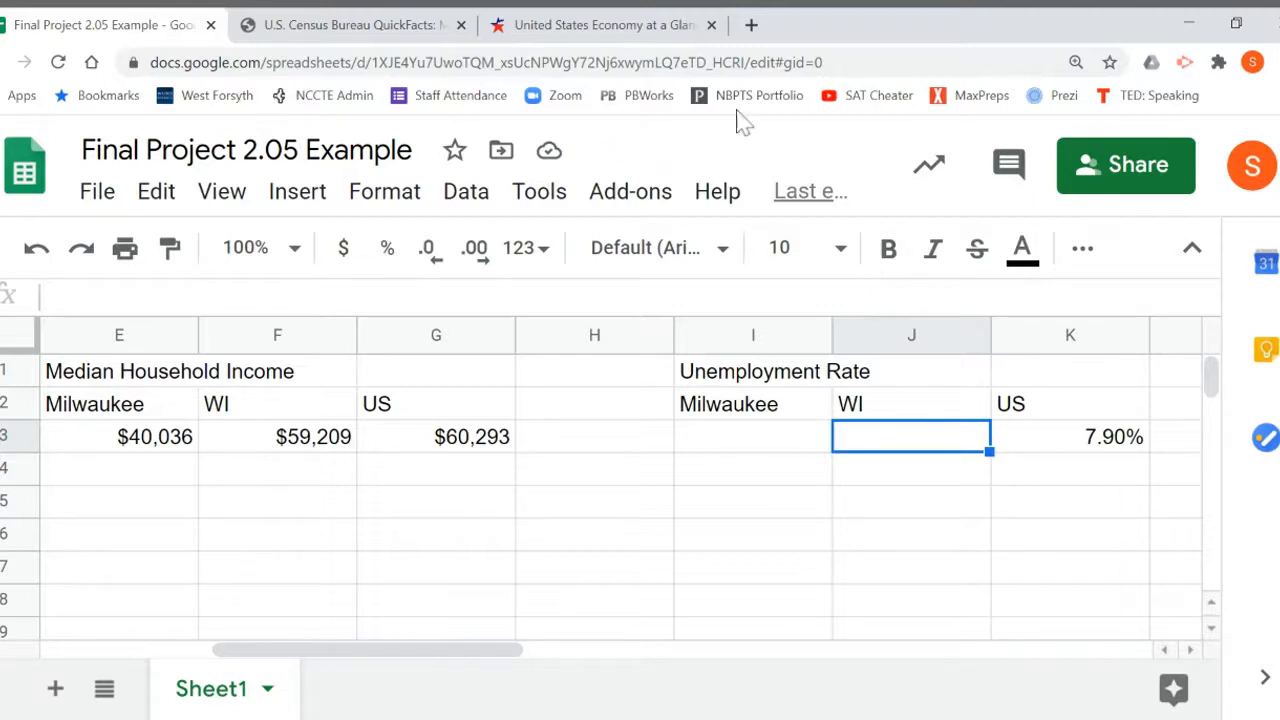
- Return to the Bureau of Labor Statistics site and open Wisconsin from the state list to look up its unemployment rate
{"action": "left_click", "coordinate": [643, 36]}
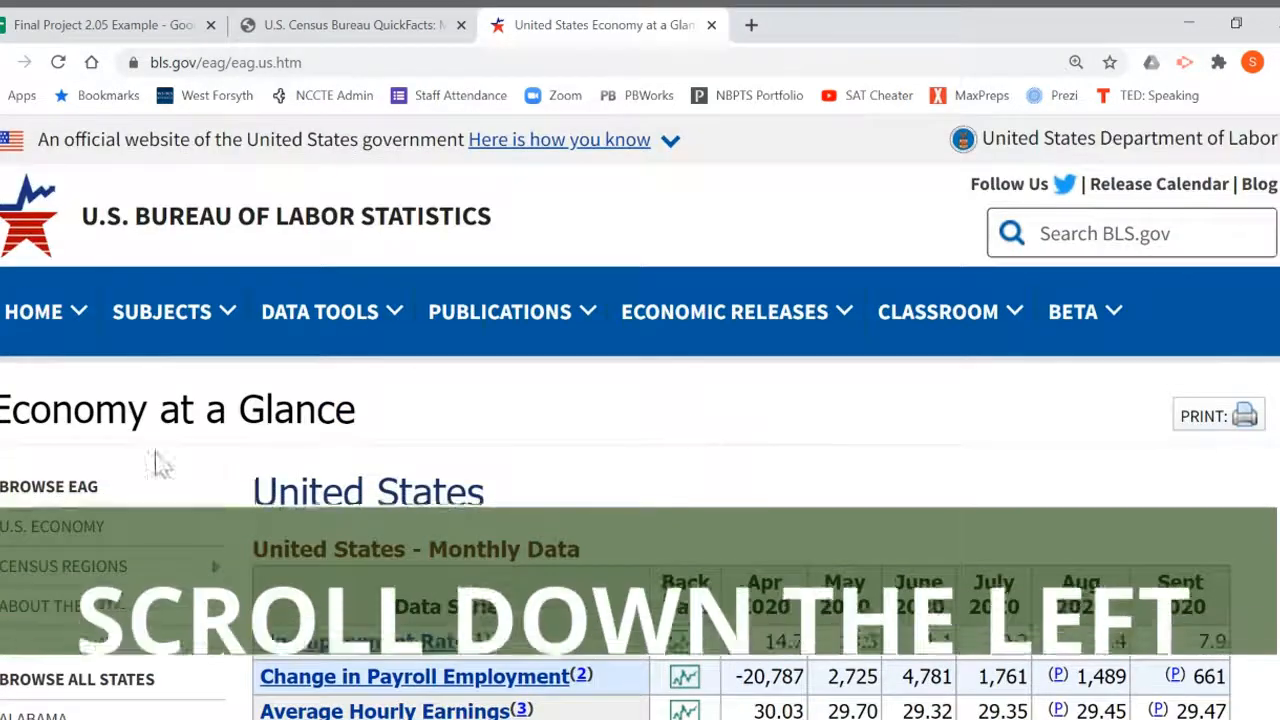
{"action": "scroll", "coordinate": [120, 480], "scroll_direction": "down", "scroll_amount": 1}
{"action": "scroll", "coordinate": [78, 498], "scroll_direction": "down", "scroll_amount": 2}
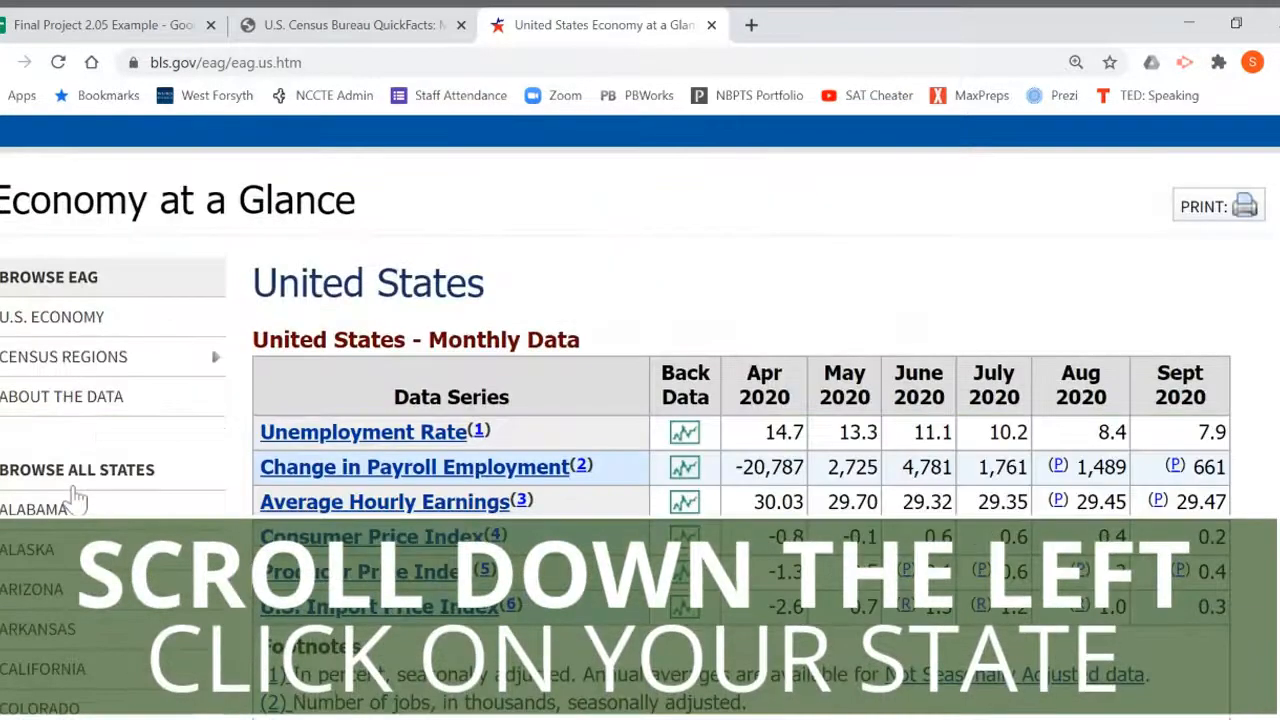
{"action": "scroll", "coordinate": [130, 446], "scroll_direction": "down", "scroll_amount": 1}
{"action": "scroll", "coordinate": [130, 446], "scroll_direction": "down", "scroll_amount": 5}
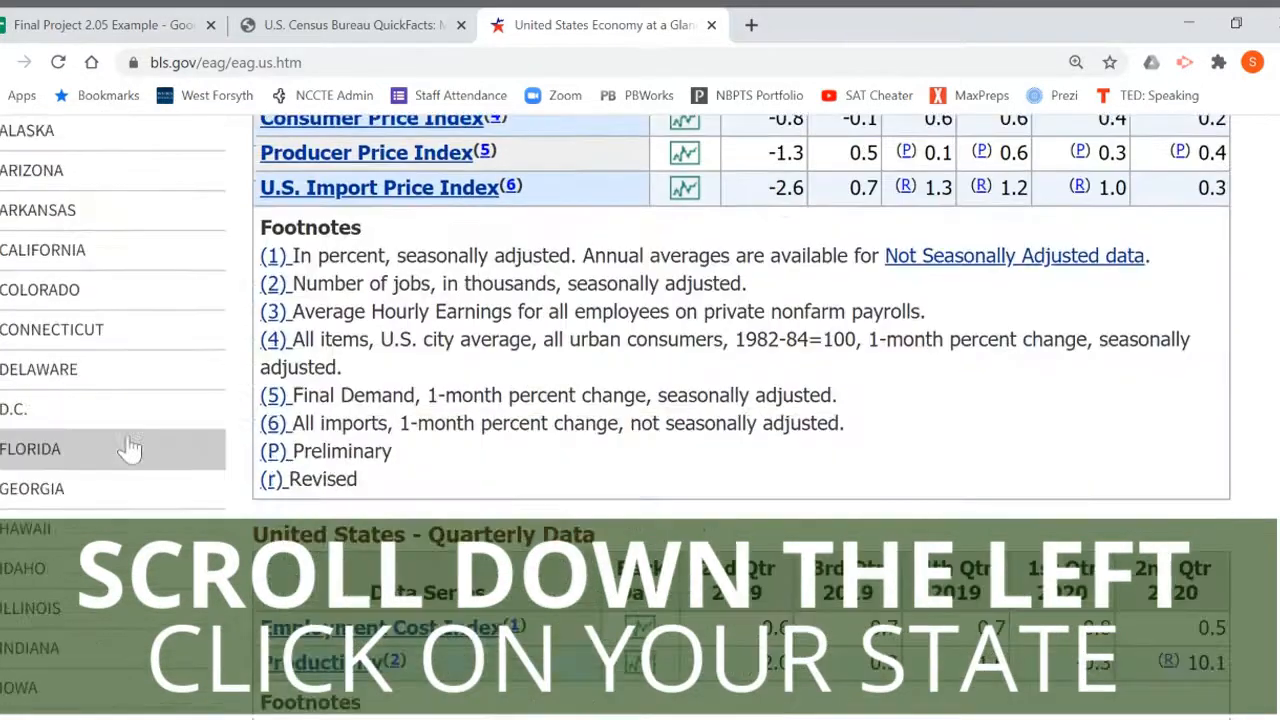
{"action": "scroll", "coordinate": [130, 446], "scroll_direction": "down", "scroll_amount": 9}
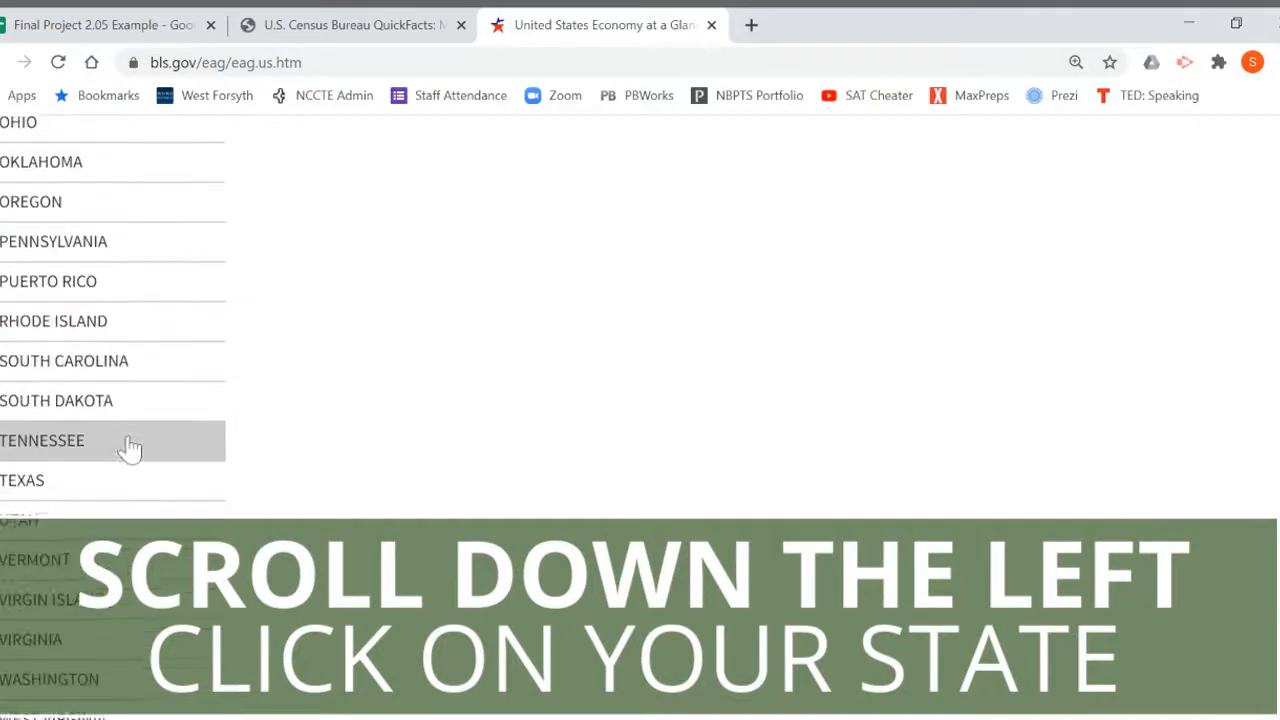
{"action": "scroll", "coordinate": [130, 446], "scroll_direction": "down", "scroll_amount": 1}
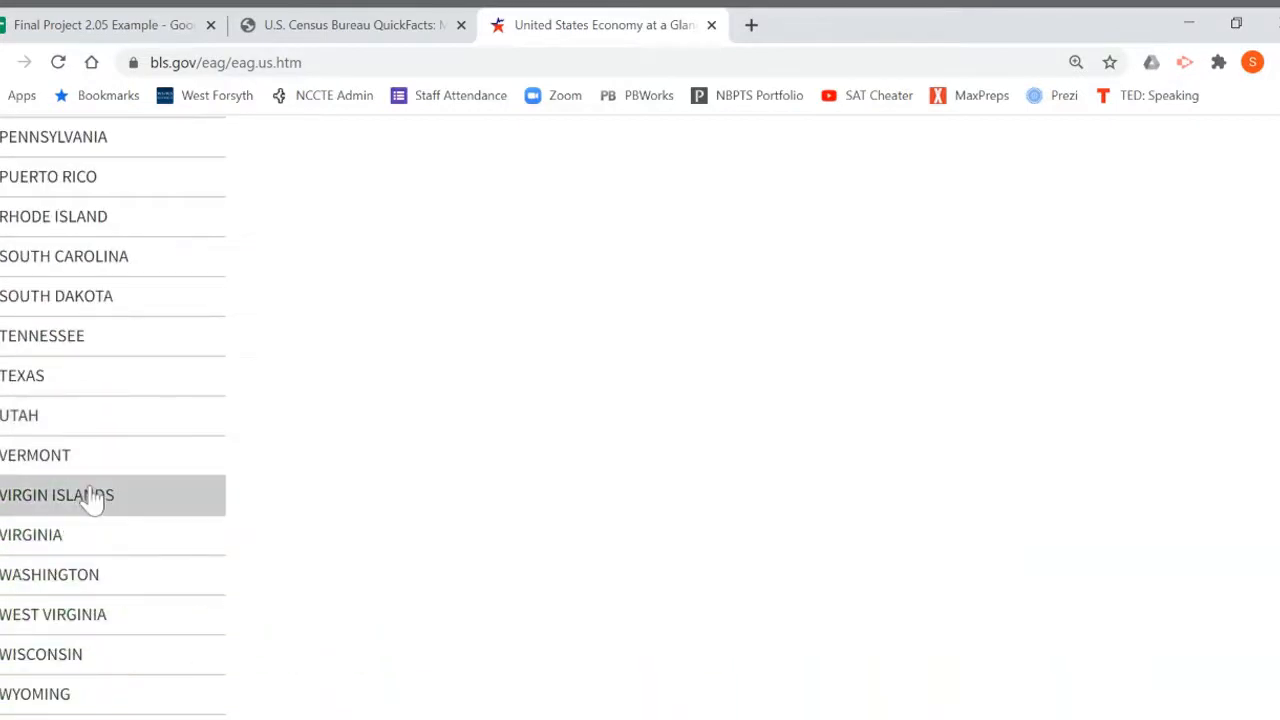
{"action": "left_click", "coordinate": [48, 666]}
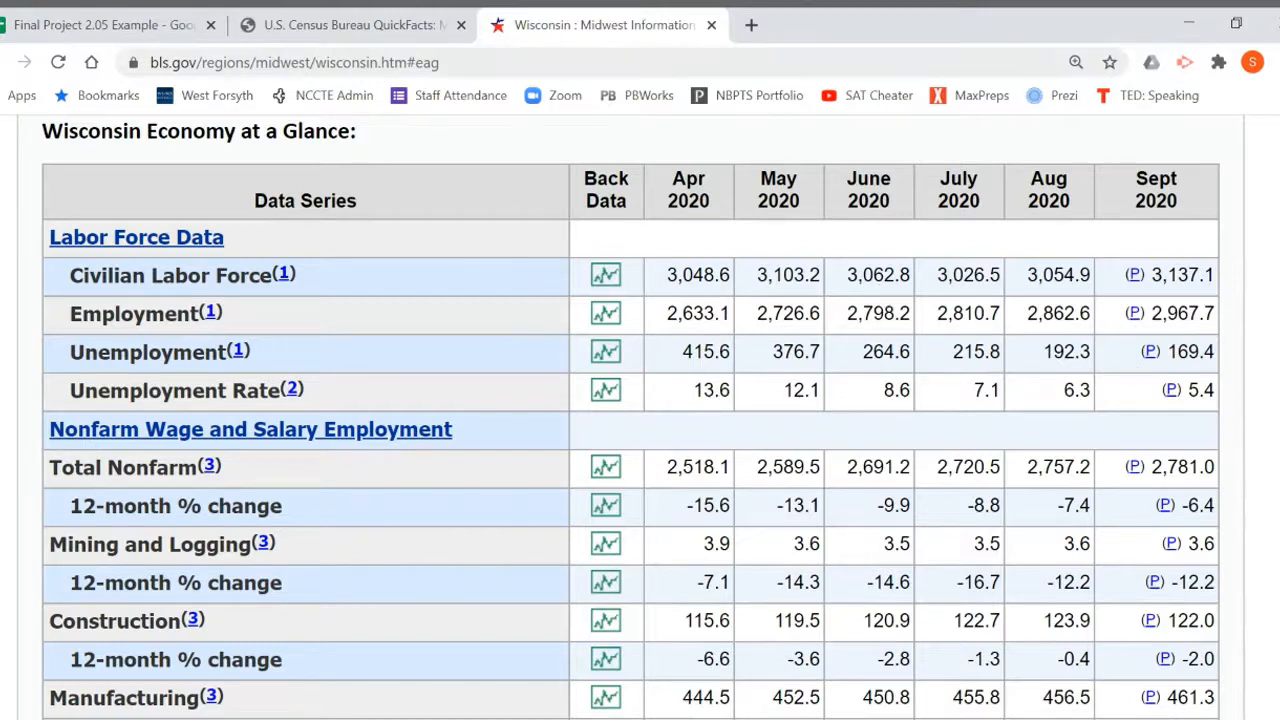
- Switch to the spreadsheet and enter 5.4% as Wisconsin's unemployment rate in cell J3
{"action": "left_click", "coordinate": [145, 28]}
{"action": "type", "text": "5"}
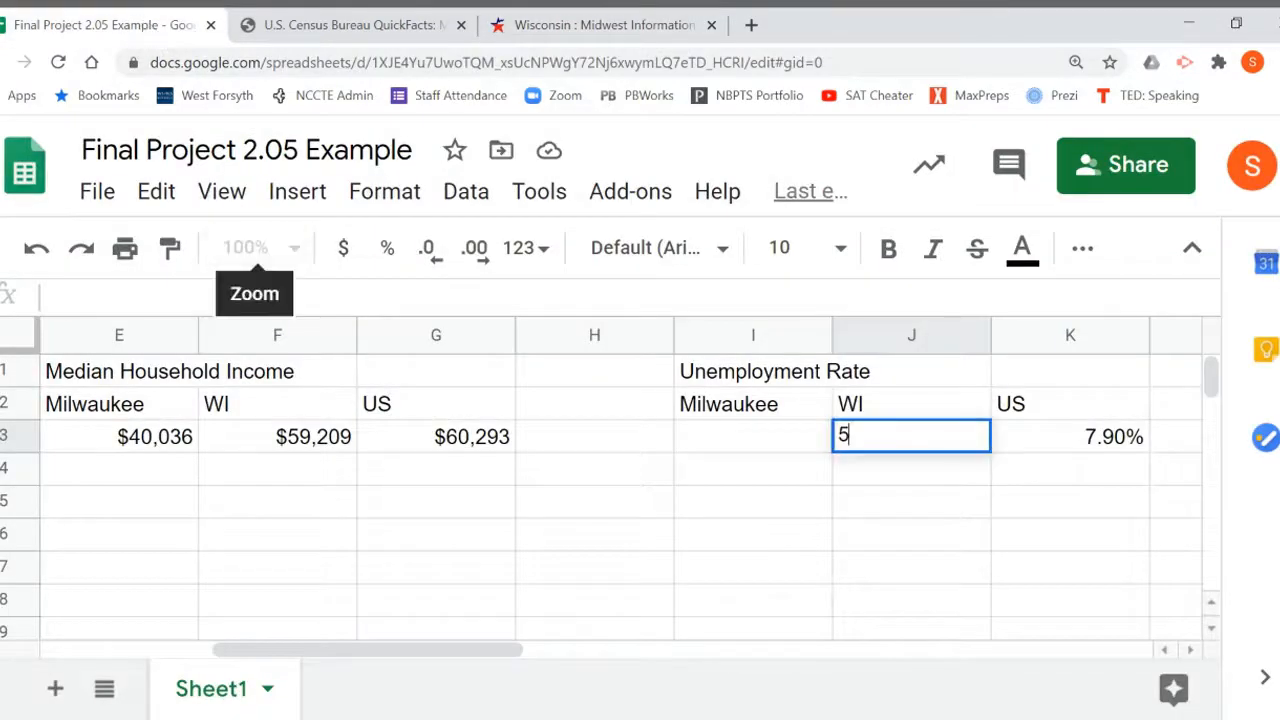
{"action": "type", "text": ".4%"}
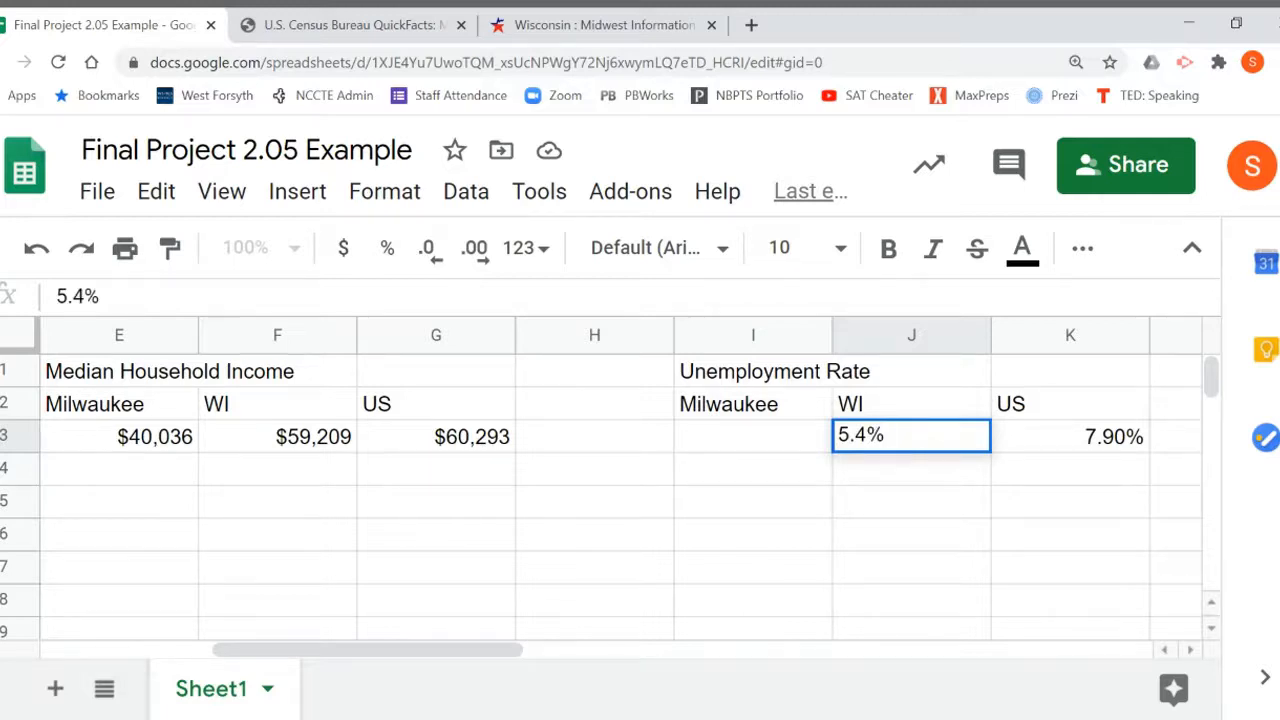
{"action": "left_click", "coordinate": [753, 437]}
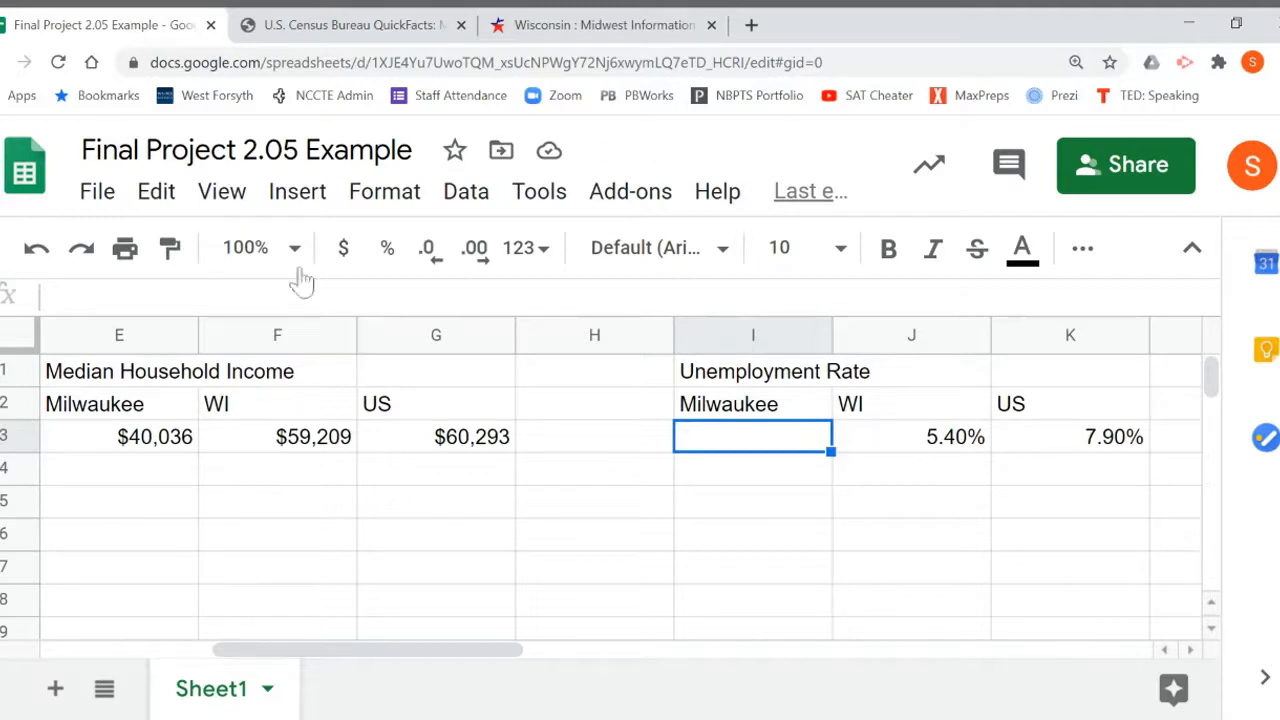
- Open Milwaukee from the Bureau of Labor Statistics Wisconsin map and look up the unemployment rate in its Economy at a Glance table
{"action": "left_click", "coordinate": [590, 30]}
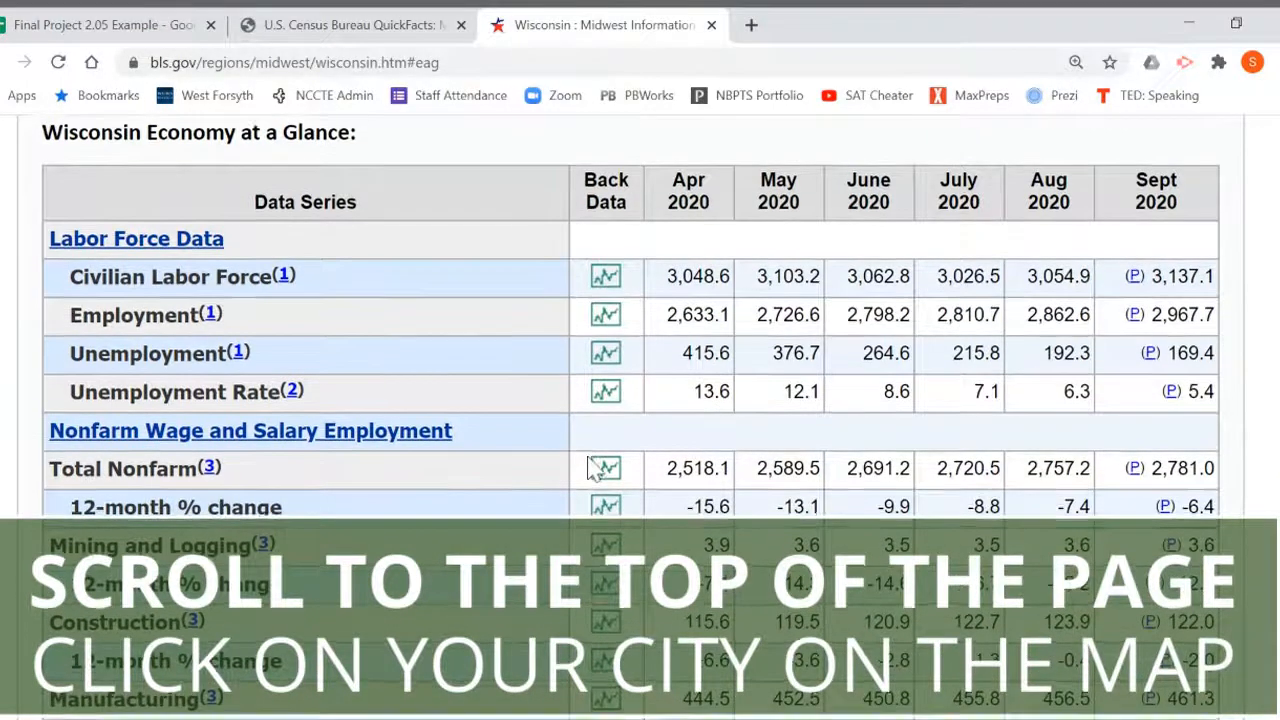
{"action": "scroll", "coordinate": [590, 468], "scroll_direction": "up", "scroll_amount": 10}
{"action": "scroll", "coordinate": [592, 468], "scroll_direction": "up", "scroll_amount": 10}
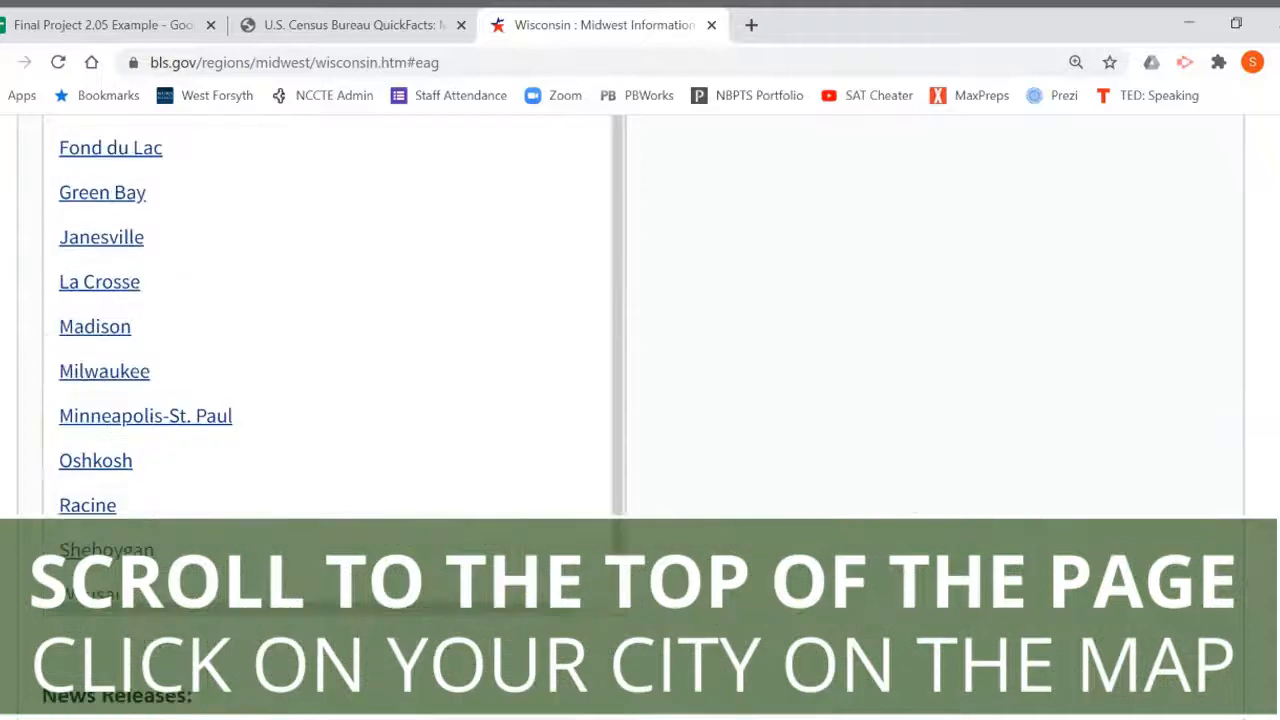
{"action": "scroll", "coordinate": [592, 468], "scroll_direction": "up", "scroll_amount": 3}
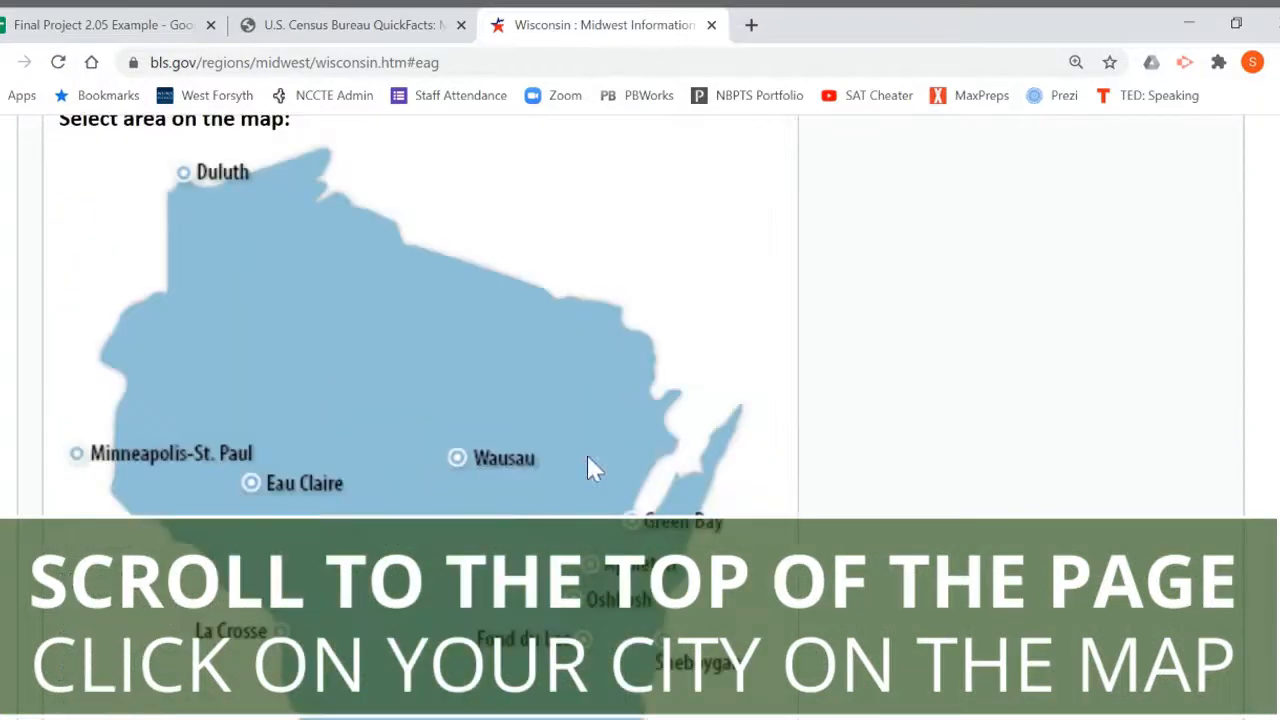
{"action": "scroll", "coordinate": [770, 418], "scroll_direction": "down", "scroll_amount": 3}
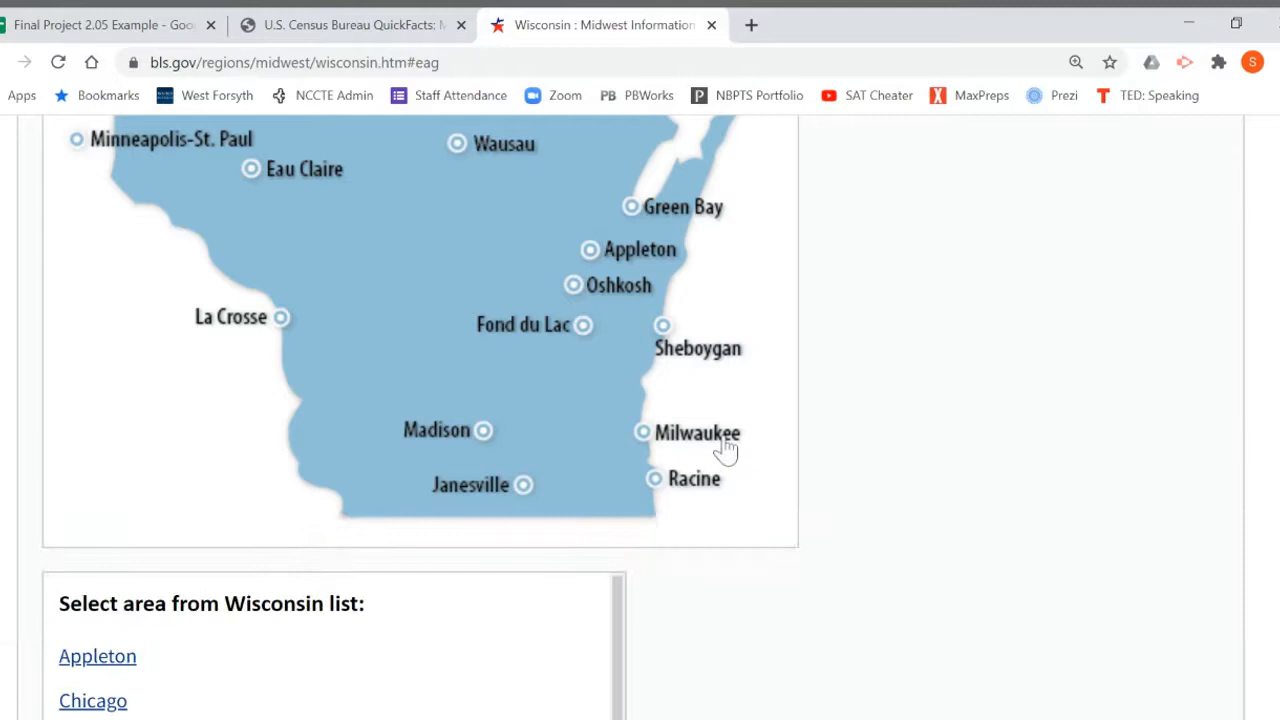
{"action": "left_click", "coordinate": [706, 446]}
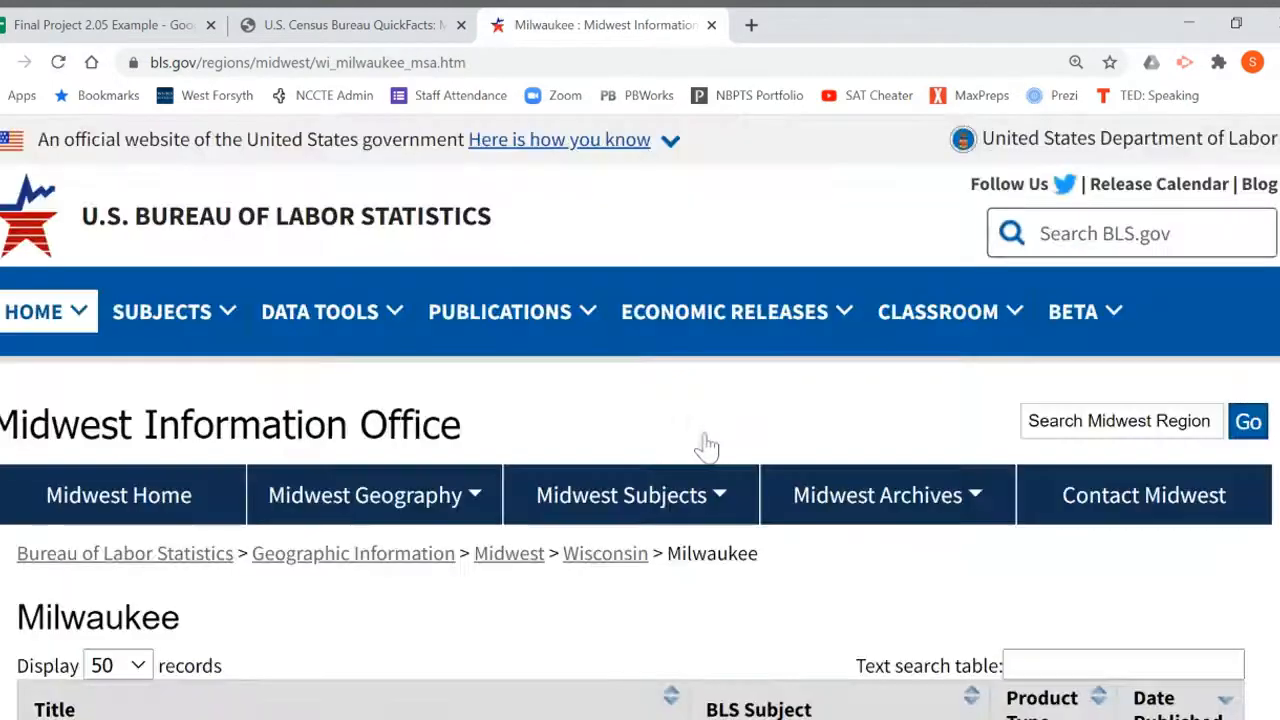
{"action": "scroll", "coordinate": [670, 457], "scroll_direction": "down", "scroll_amount": 4}
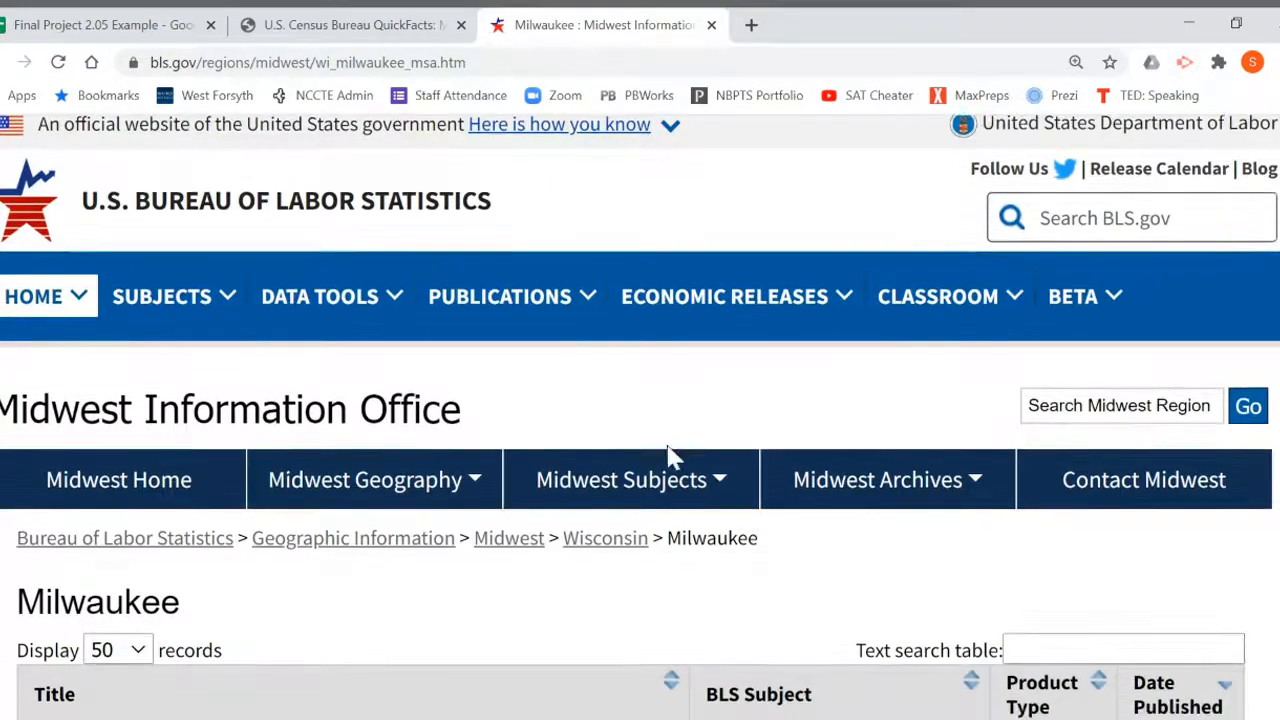
{"action": "scroll", "coordinate": [670, 457], "scroll_direction": "down", "scroll_amount": 5}
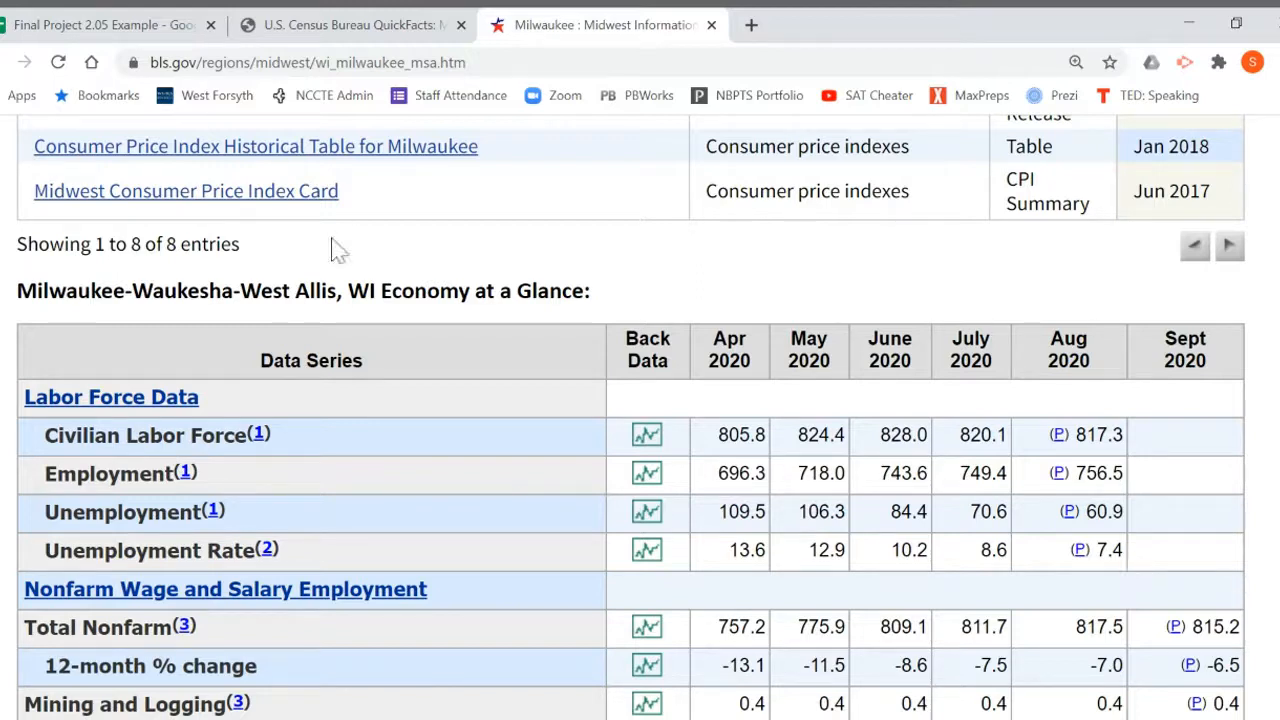
- Switch to the spreadsheet and enter 7.4% as Milwaukee's unemployment rate in cell I3
{"action": "left_click", "coordinate": [125, 28]}
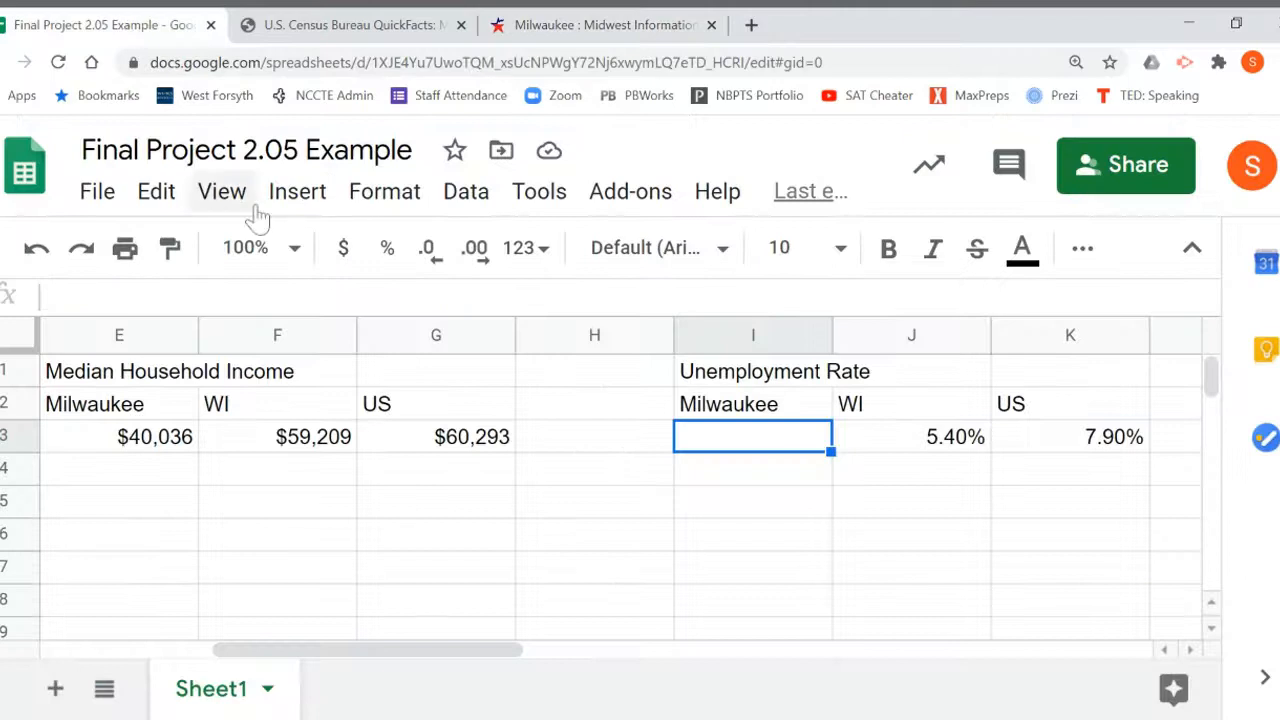
{"action": "type", "text": "7.4%"}
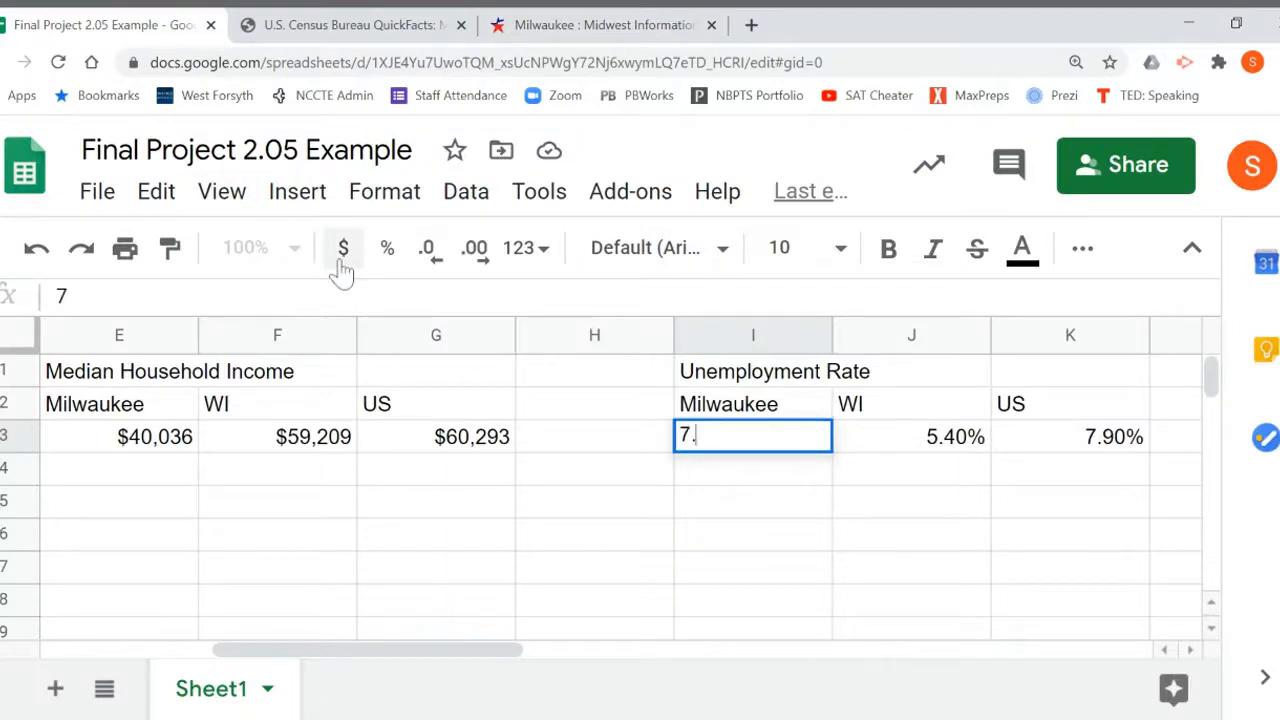
{"action": "key", "text": "Return"}
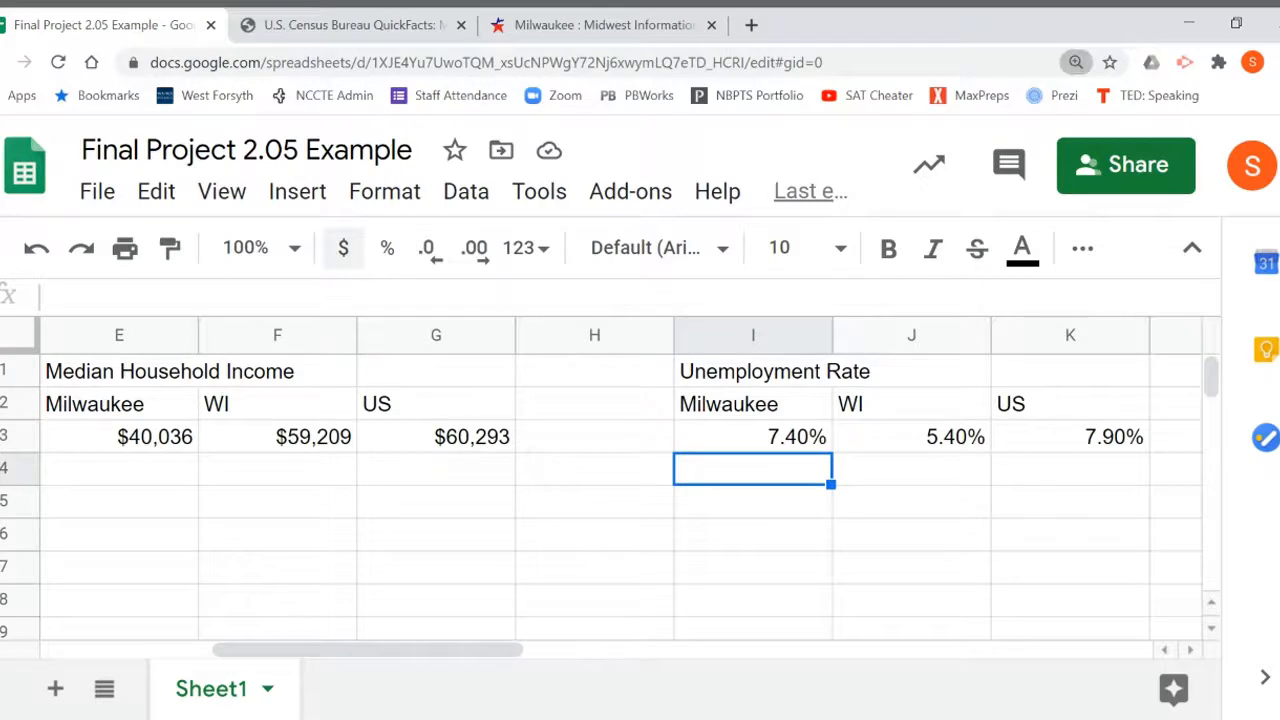
- Insert a column chart from the unemployment data in I2:K3 and place it alongside the Median Household Income chart
{"action": "key", "text": "ctrl+minus"}
{"action": "key", "text": "ctrl+minus"}
{"action": "key", "text": "ctrl+minus"}
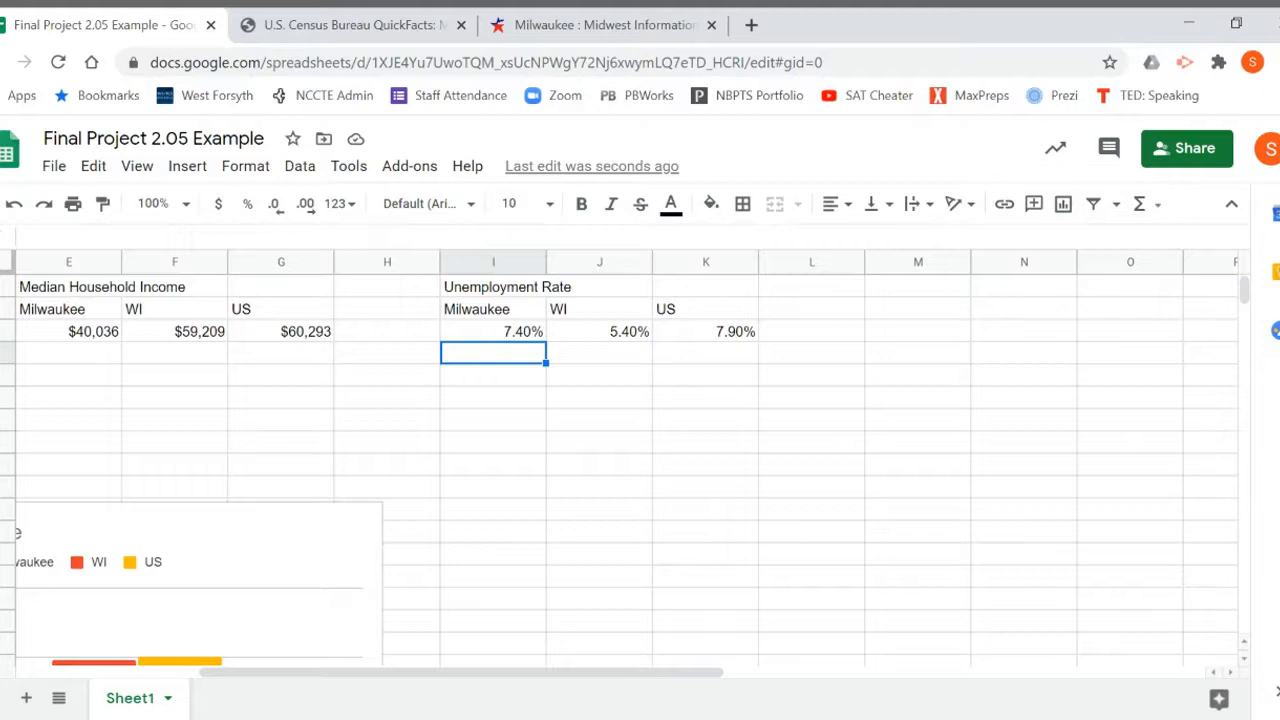
{"action": "left_click", "coordinate": [507, 316]}
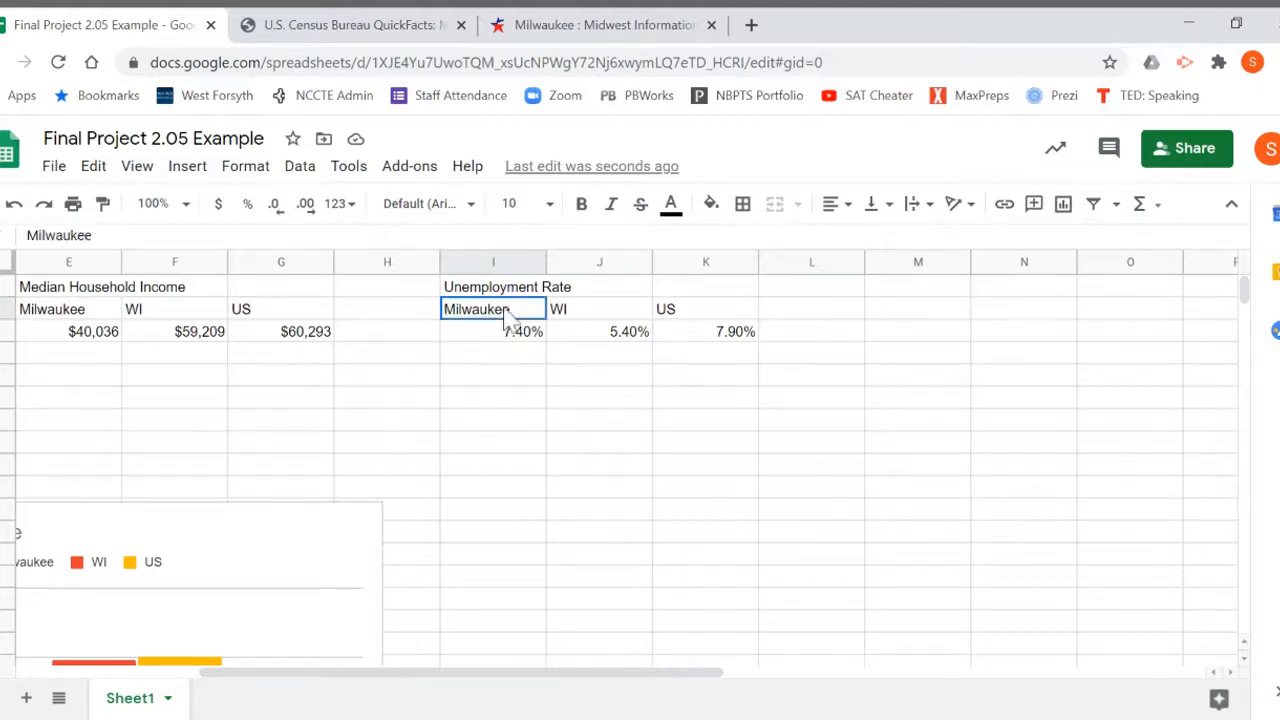
{"action": "left_click_drag", "start_coordinate": [508, 318], "coordinate": [678, 340]}
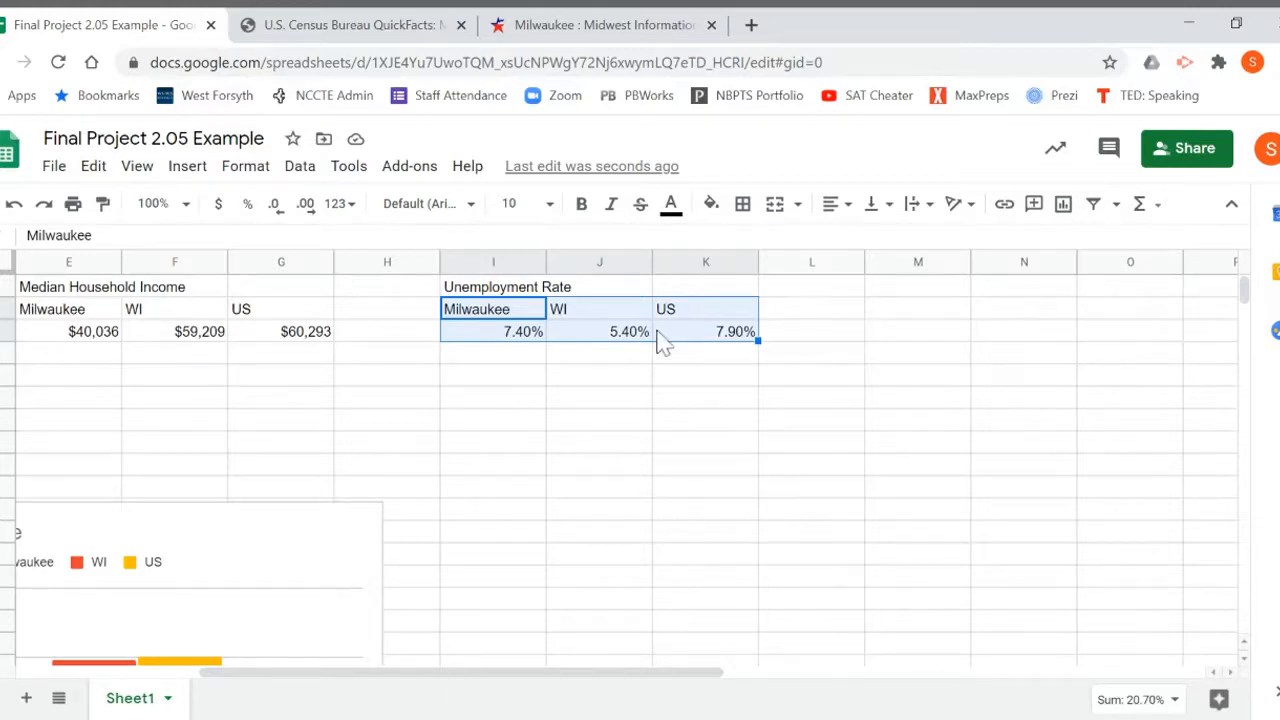
{"action": "left_click", "coordinate": [190, 170]}
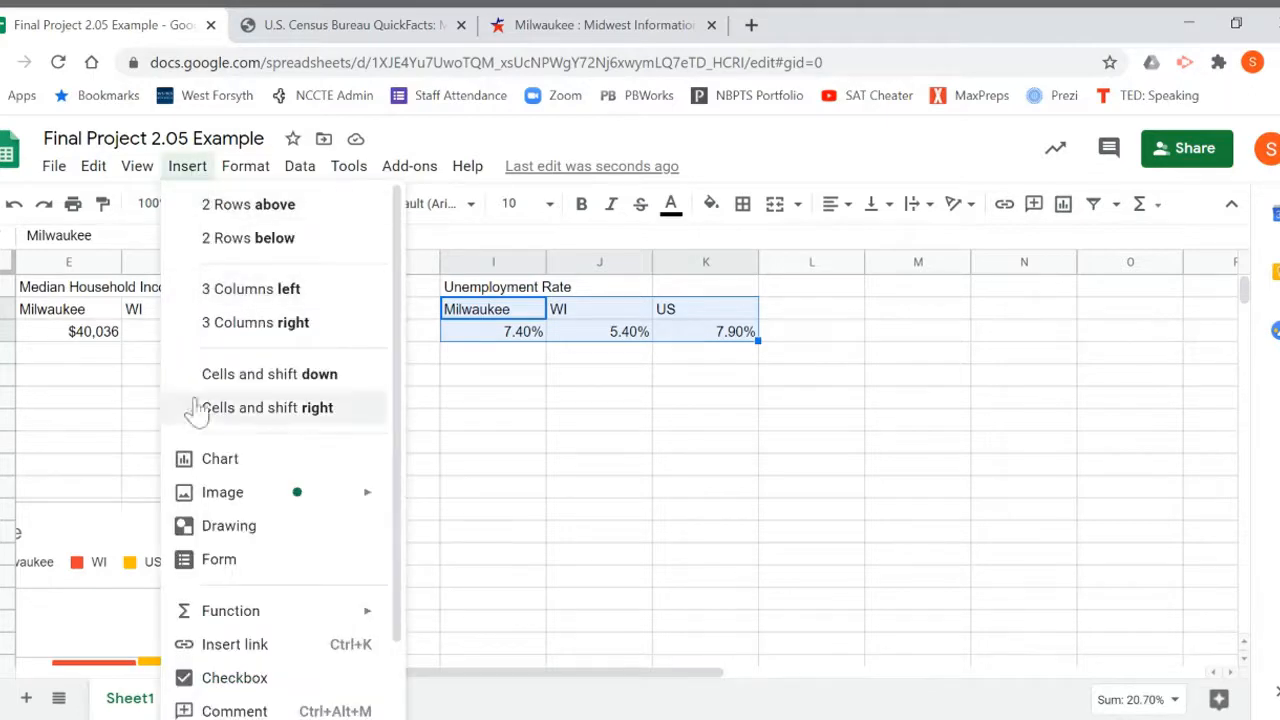
{"action": "left_click", "coordinate": [226, 462]}
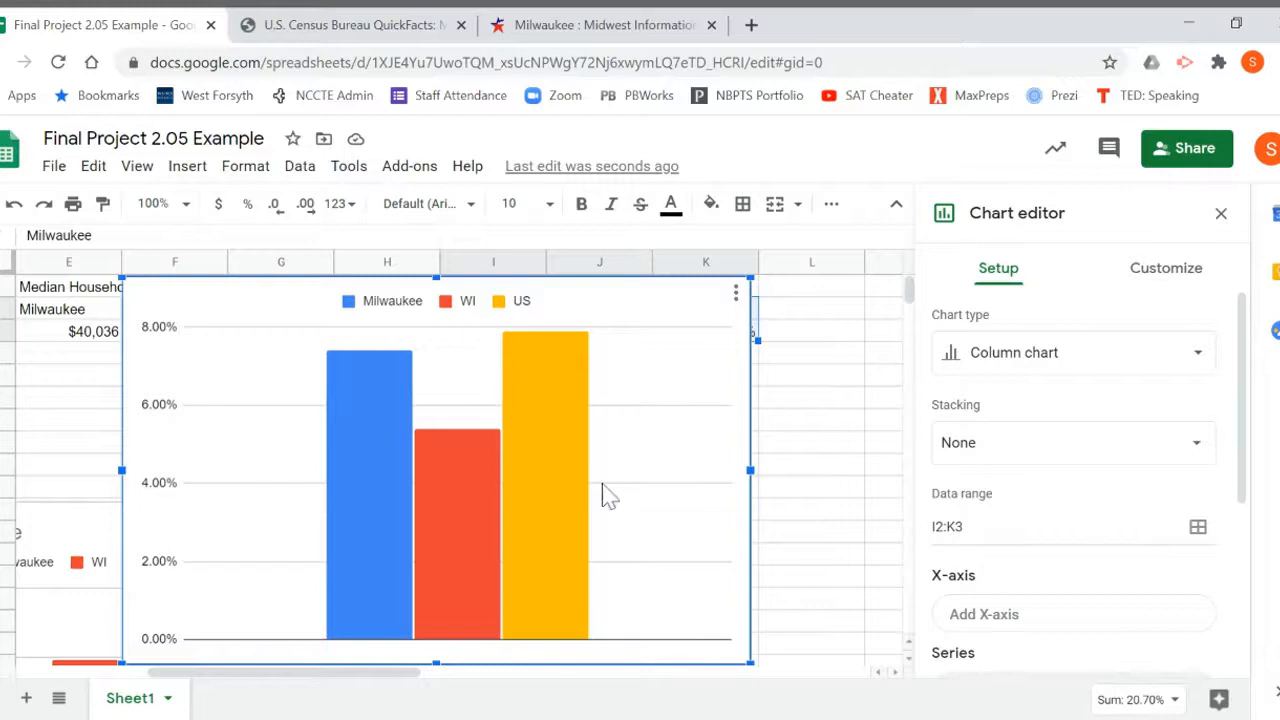
{"action": "left_click_drag", "start_coordinate": [631, 305], "coordinate": [811, 484]}
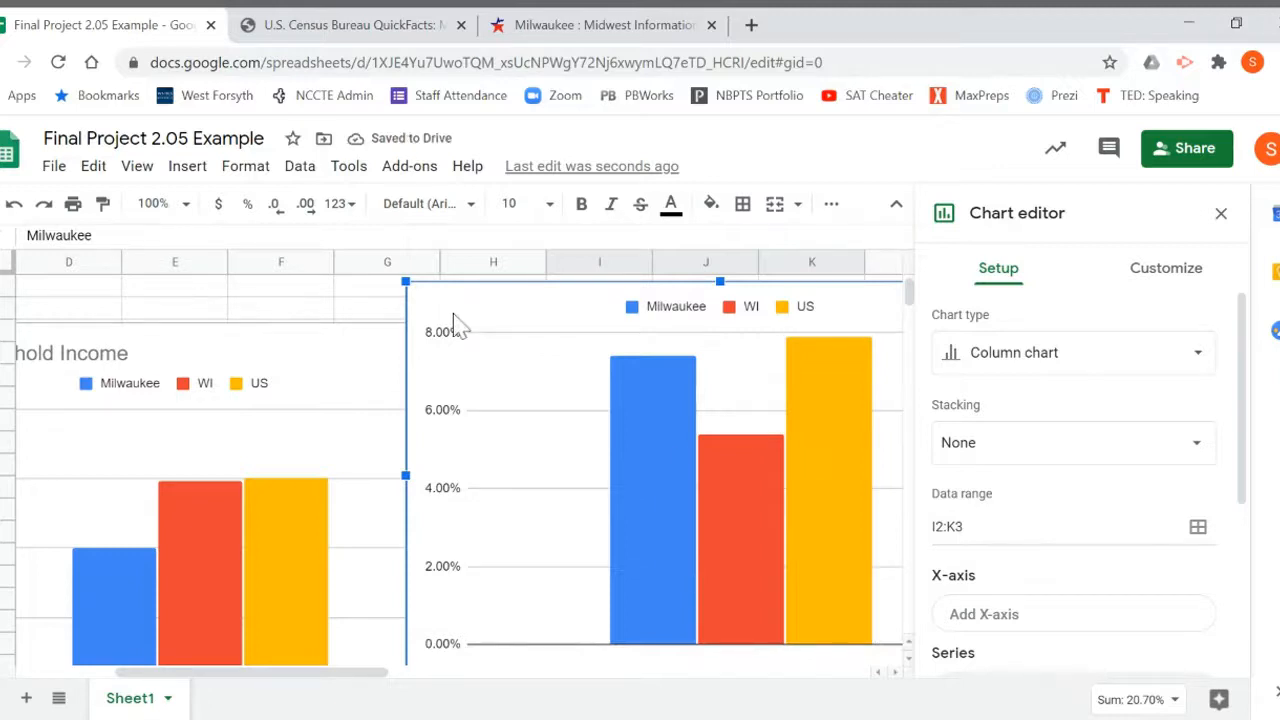
{"action": "left_click_drag", "start_coordinate": [466, 314], "coordinate": [428, 355]}
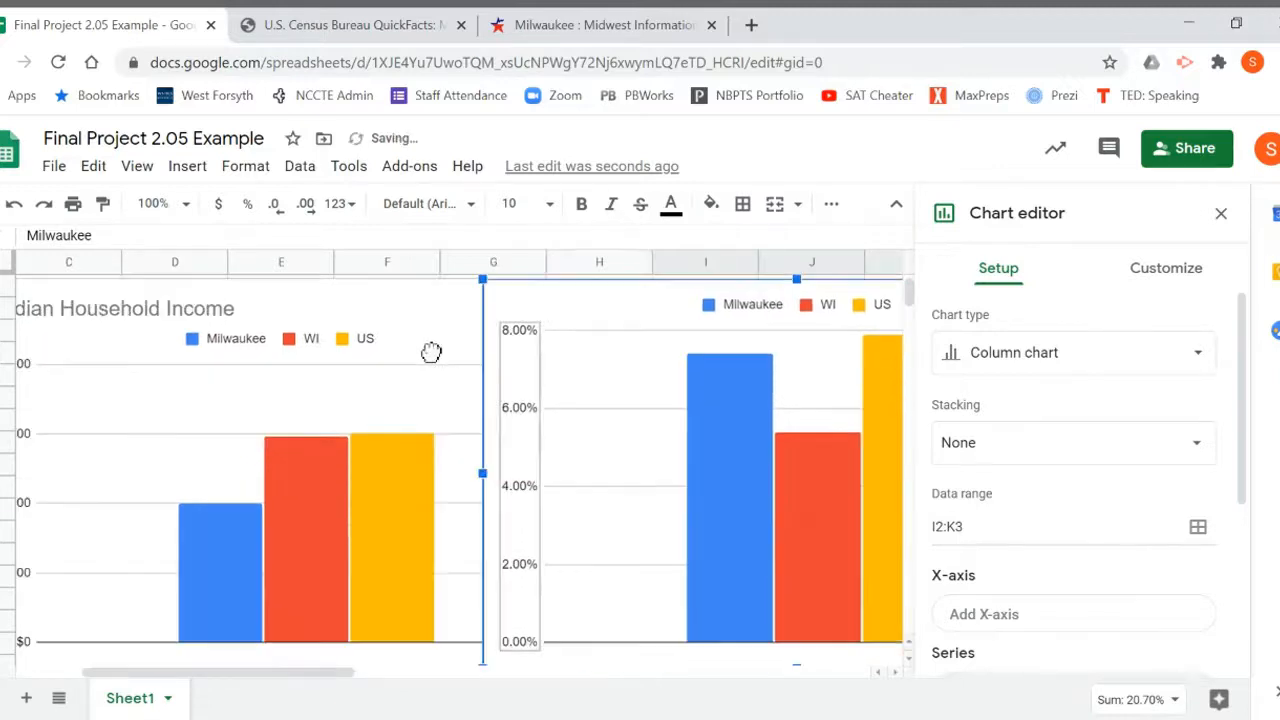
- Title the new chart "Unemployment Rate" and close the chart editor
{"action": "left_click", "coordinate": [1164, 273]}
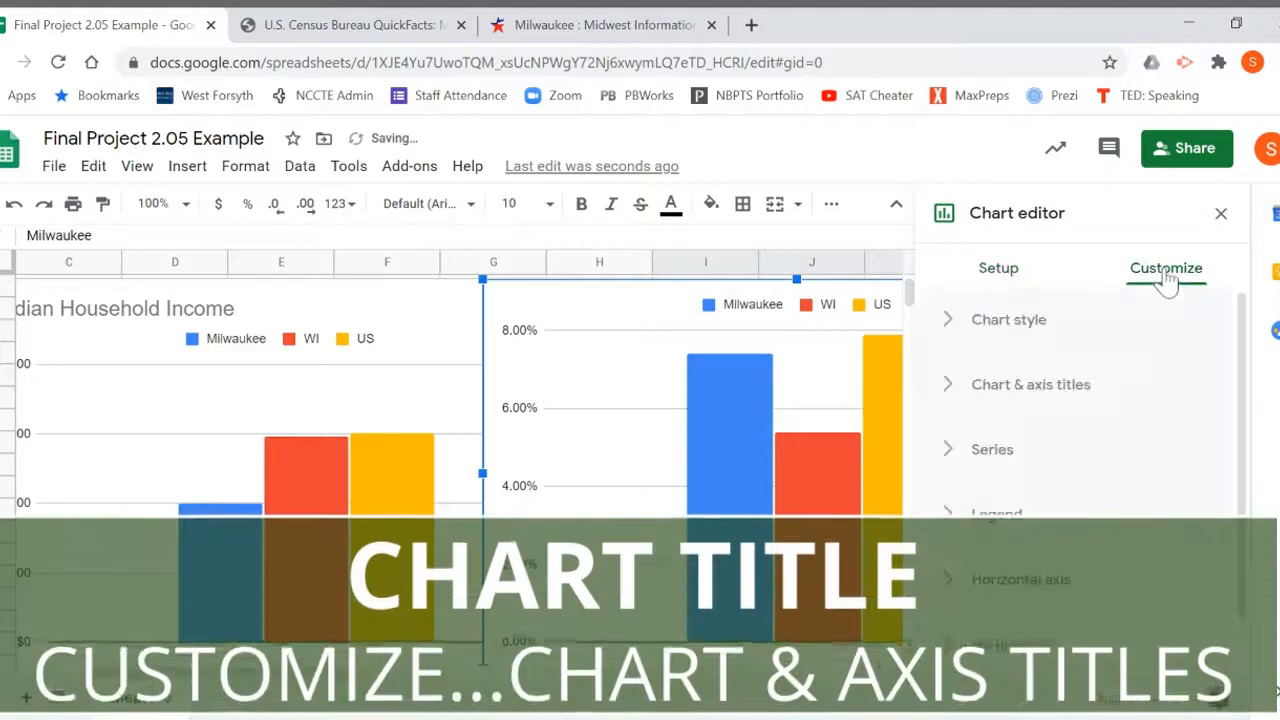
{"action": "left_click", "coordinate": [1064, 392]}
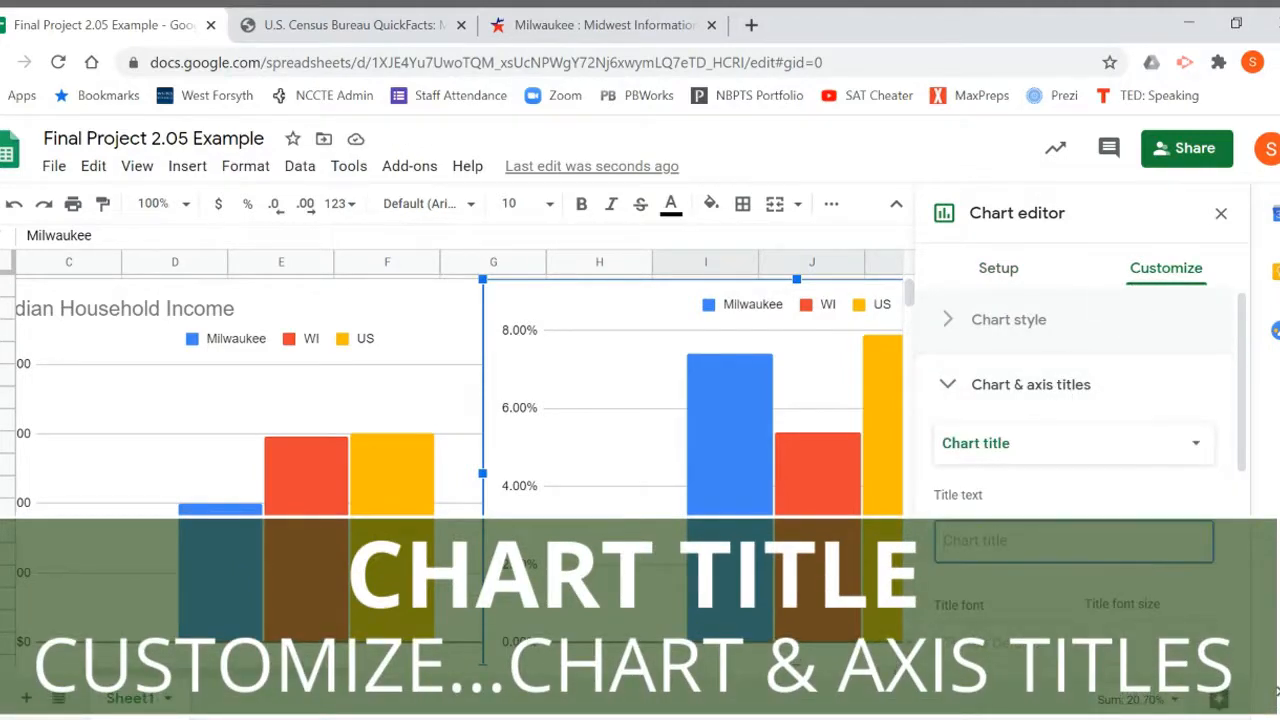
{"action": "type", "text": "Unemployement Rate"}
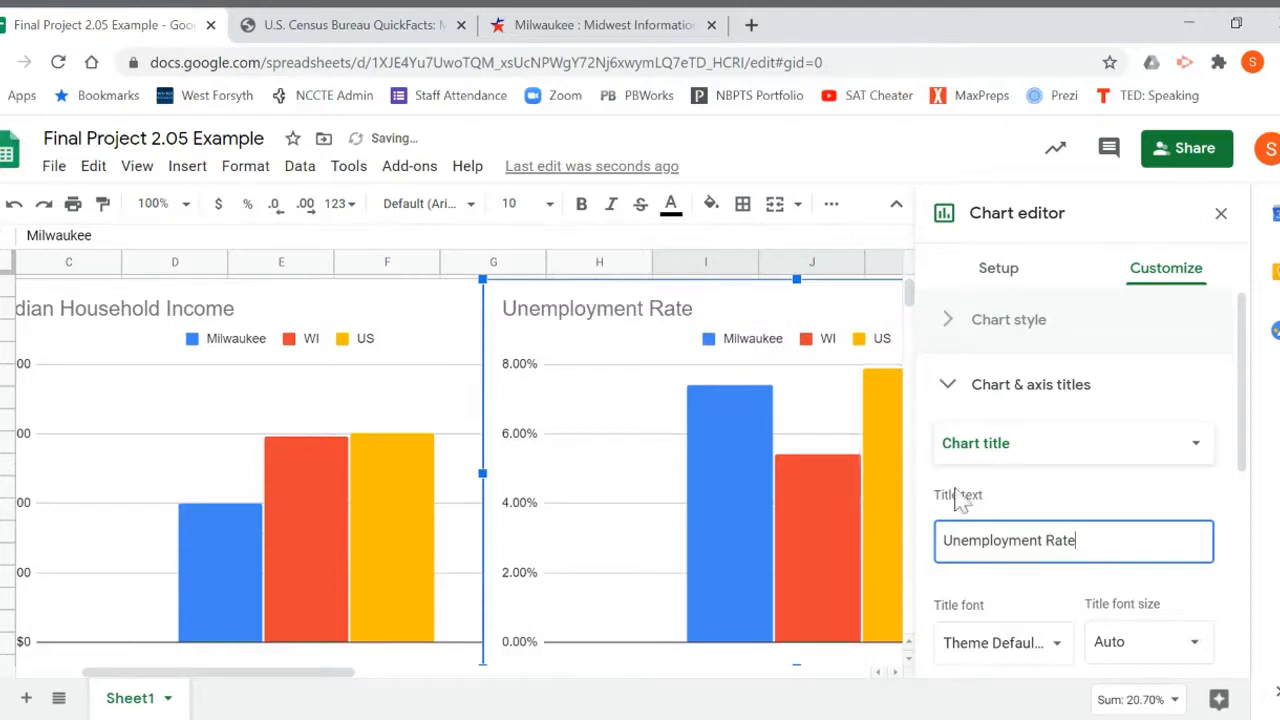
{"action": "left_click", "coordinate": [1221, 215]}
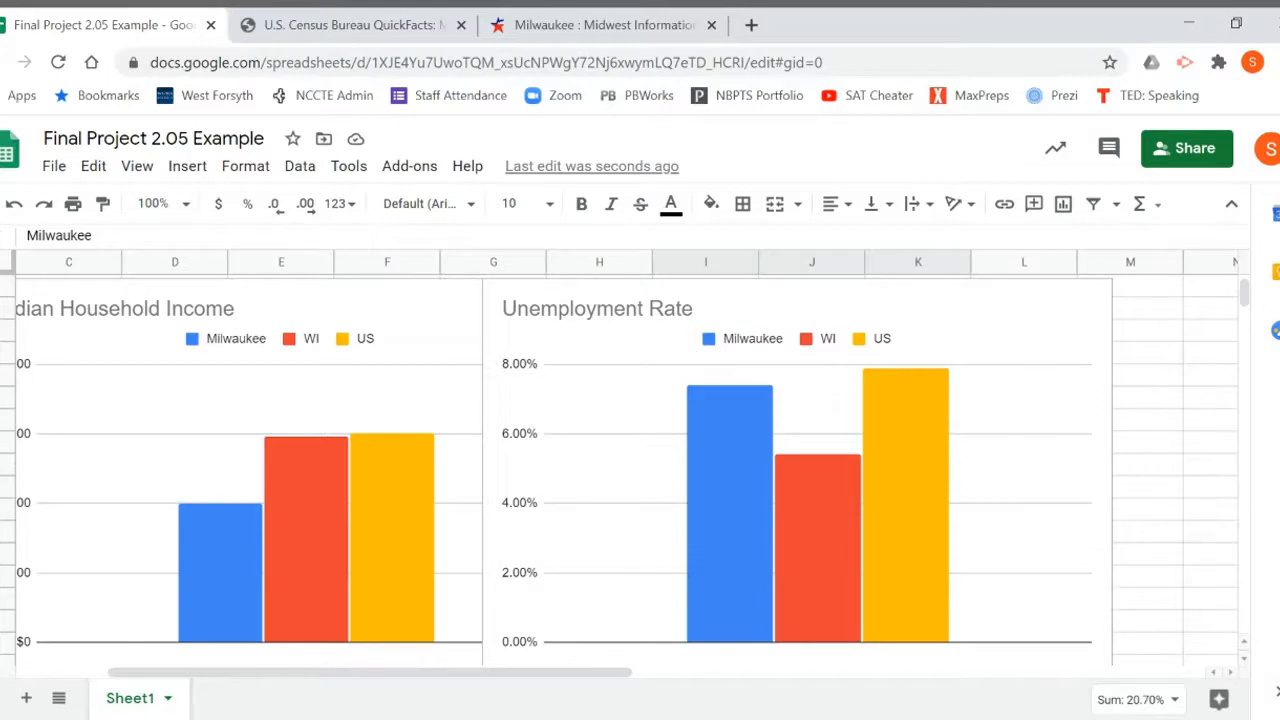
- Move the Unemployment Rate chart farther right so it covers less of the Median Household Income chart
{"action": "left_click", "coordinate": [1047, 340]}
{"action": "left_click_drag", "start_coordinate": [1074, 331], "coordinate": [1130, 323]}
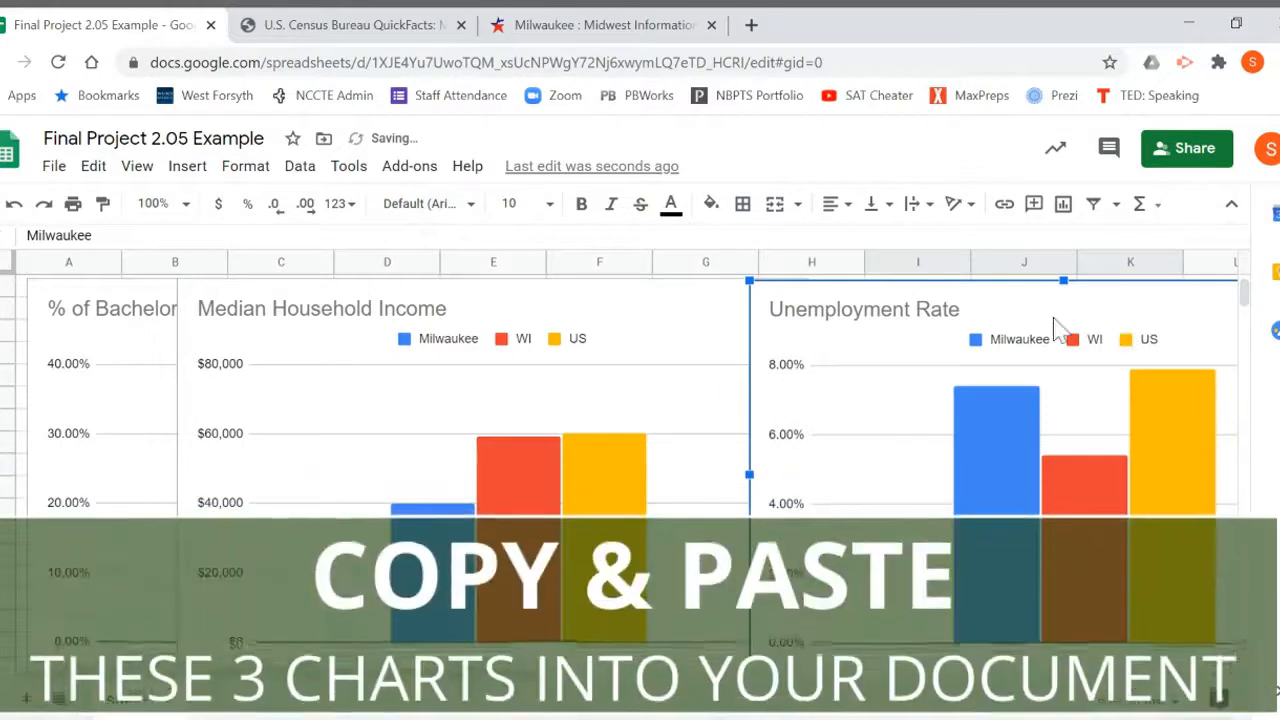